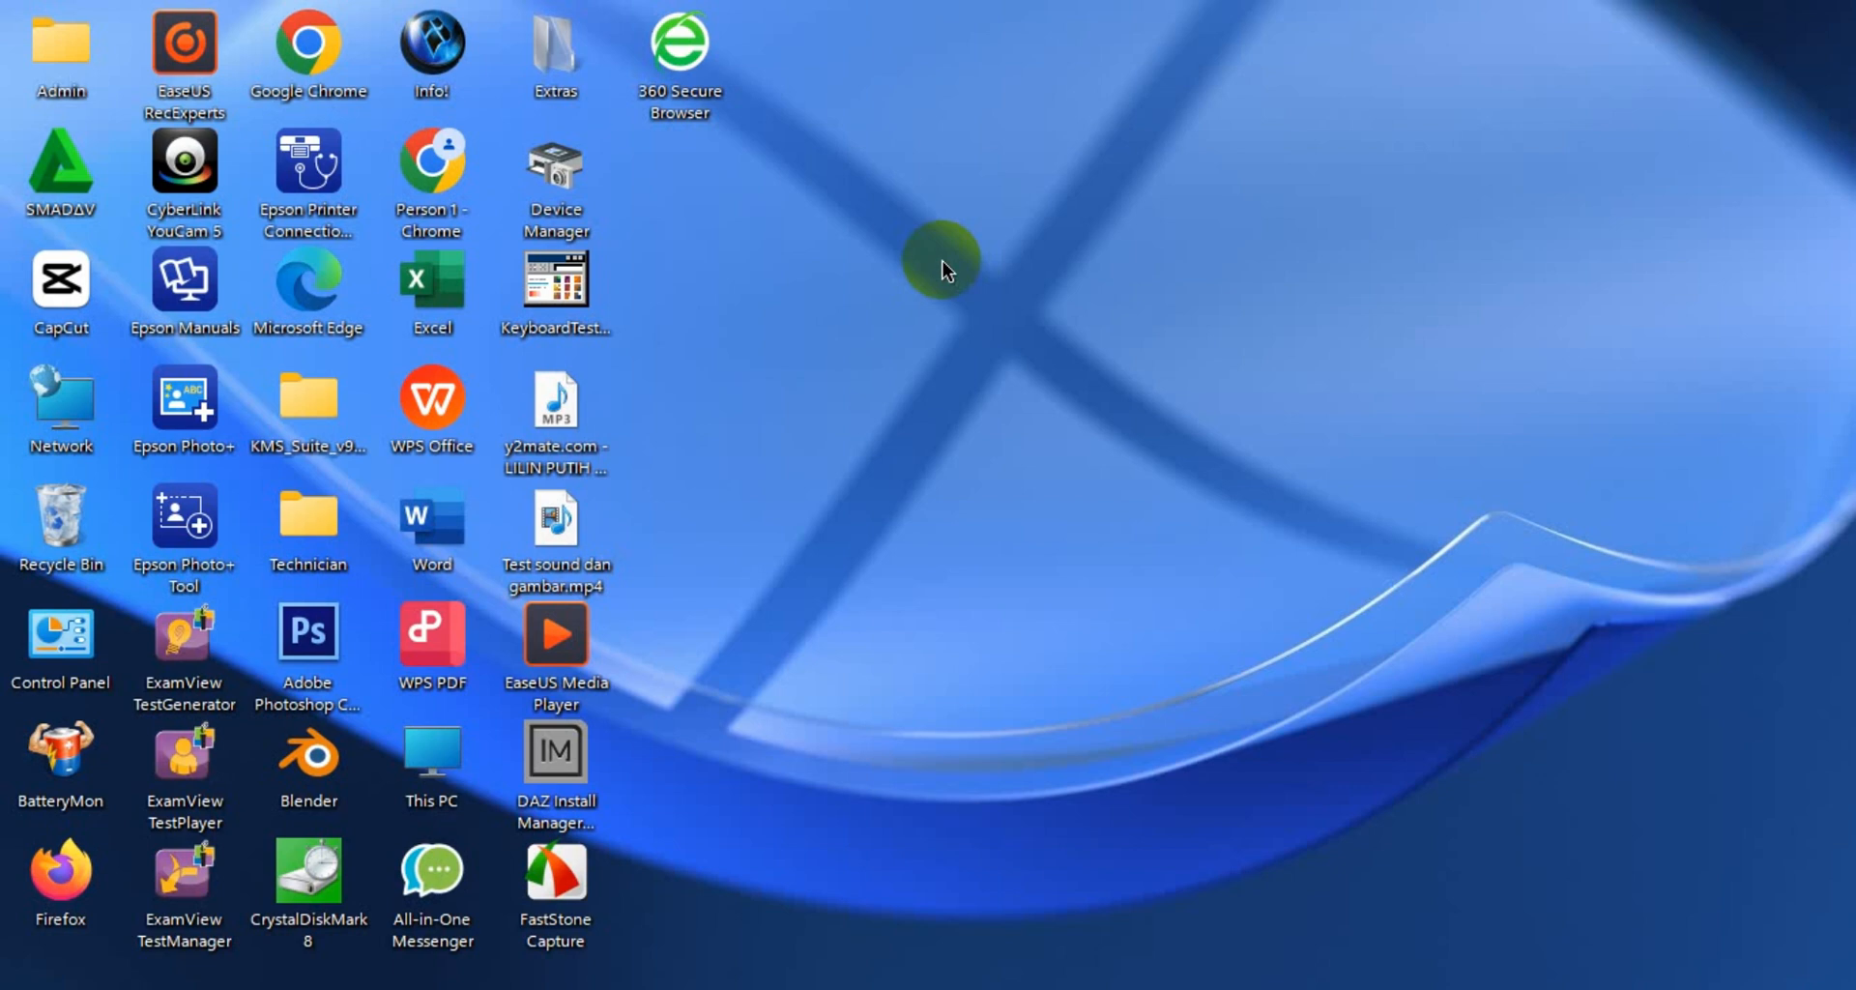
Launch Blender and dismiss the splash screen to work in the default scene
{"action": "double_click", "coordinate": [334, 769]}
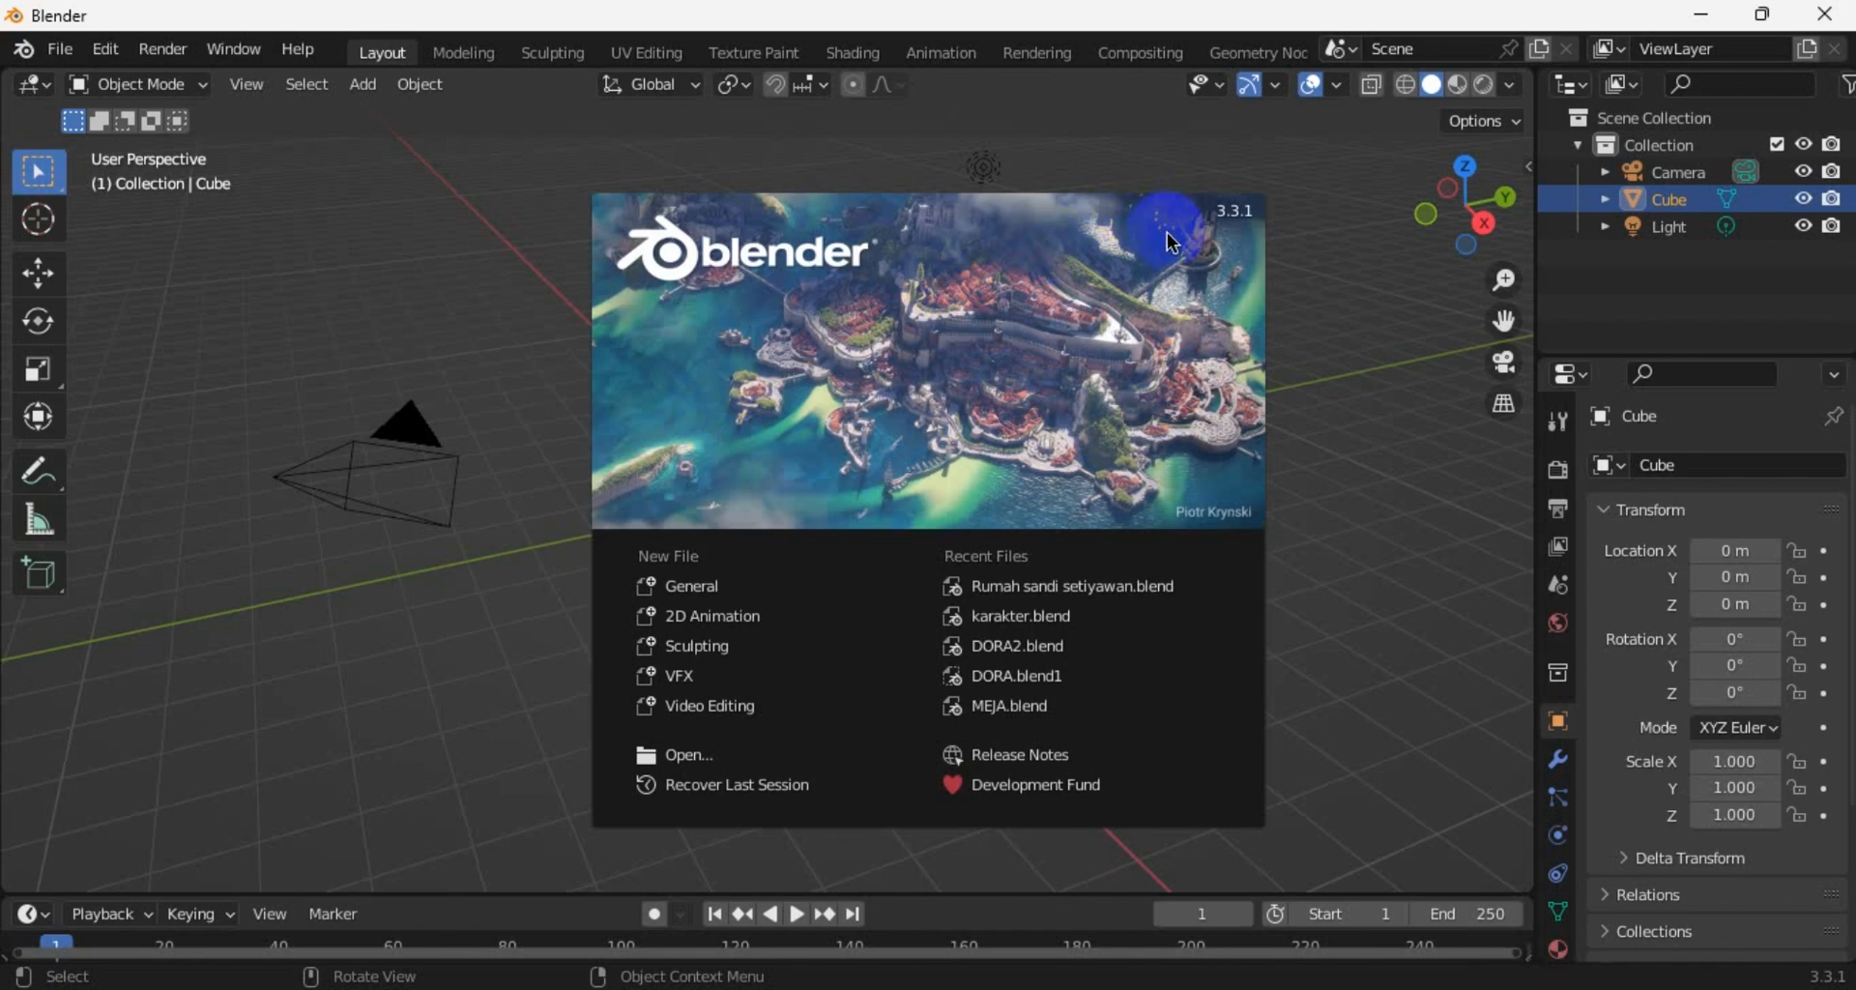
{"action": "left_click", "coordinate": [1340, 300]}
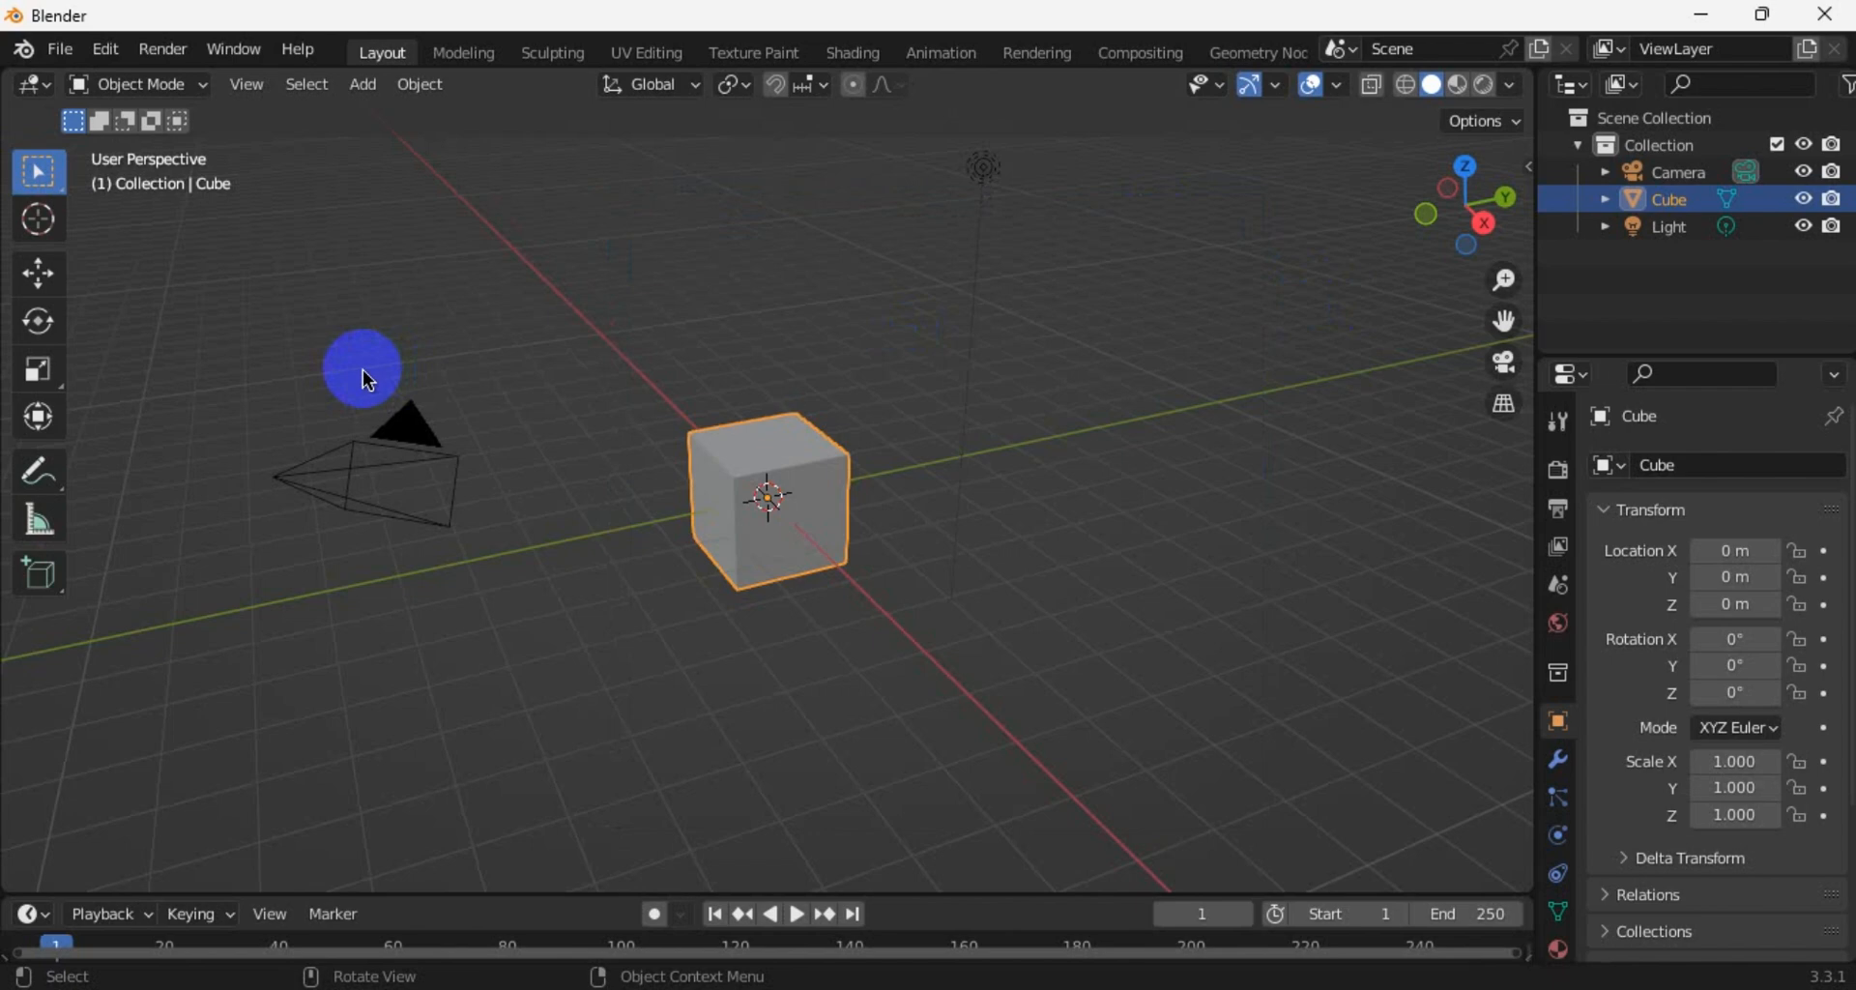
Select the default scene's cube, camera and light one after another in the 3D viewport
{"action": "left_click", "coordinate": [454, 566]}
{"action": "left_click", "coordinate": [770, 474]}
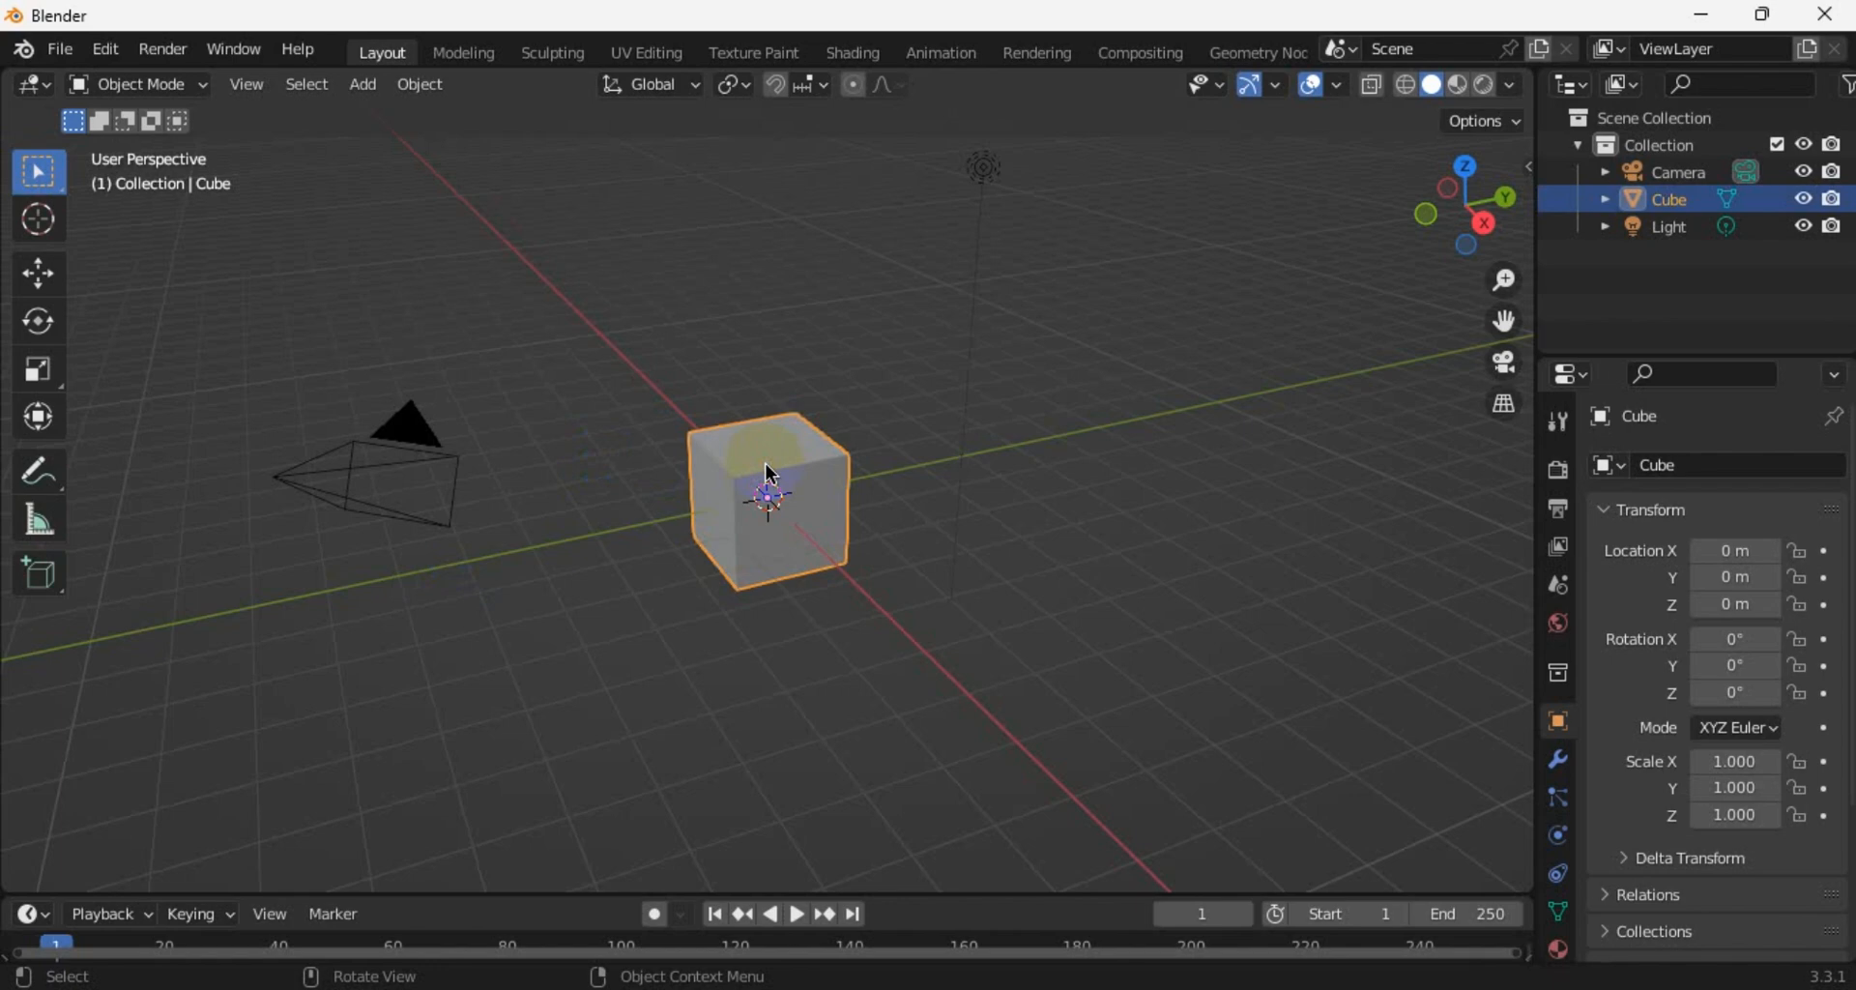
{"action": "left_click", "coordinate": [462, 446]}
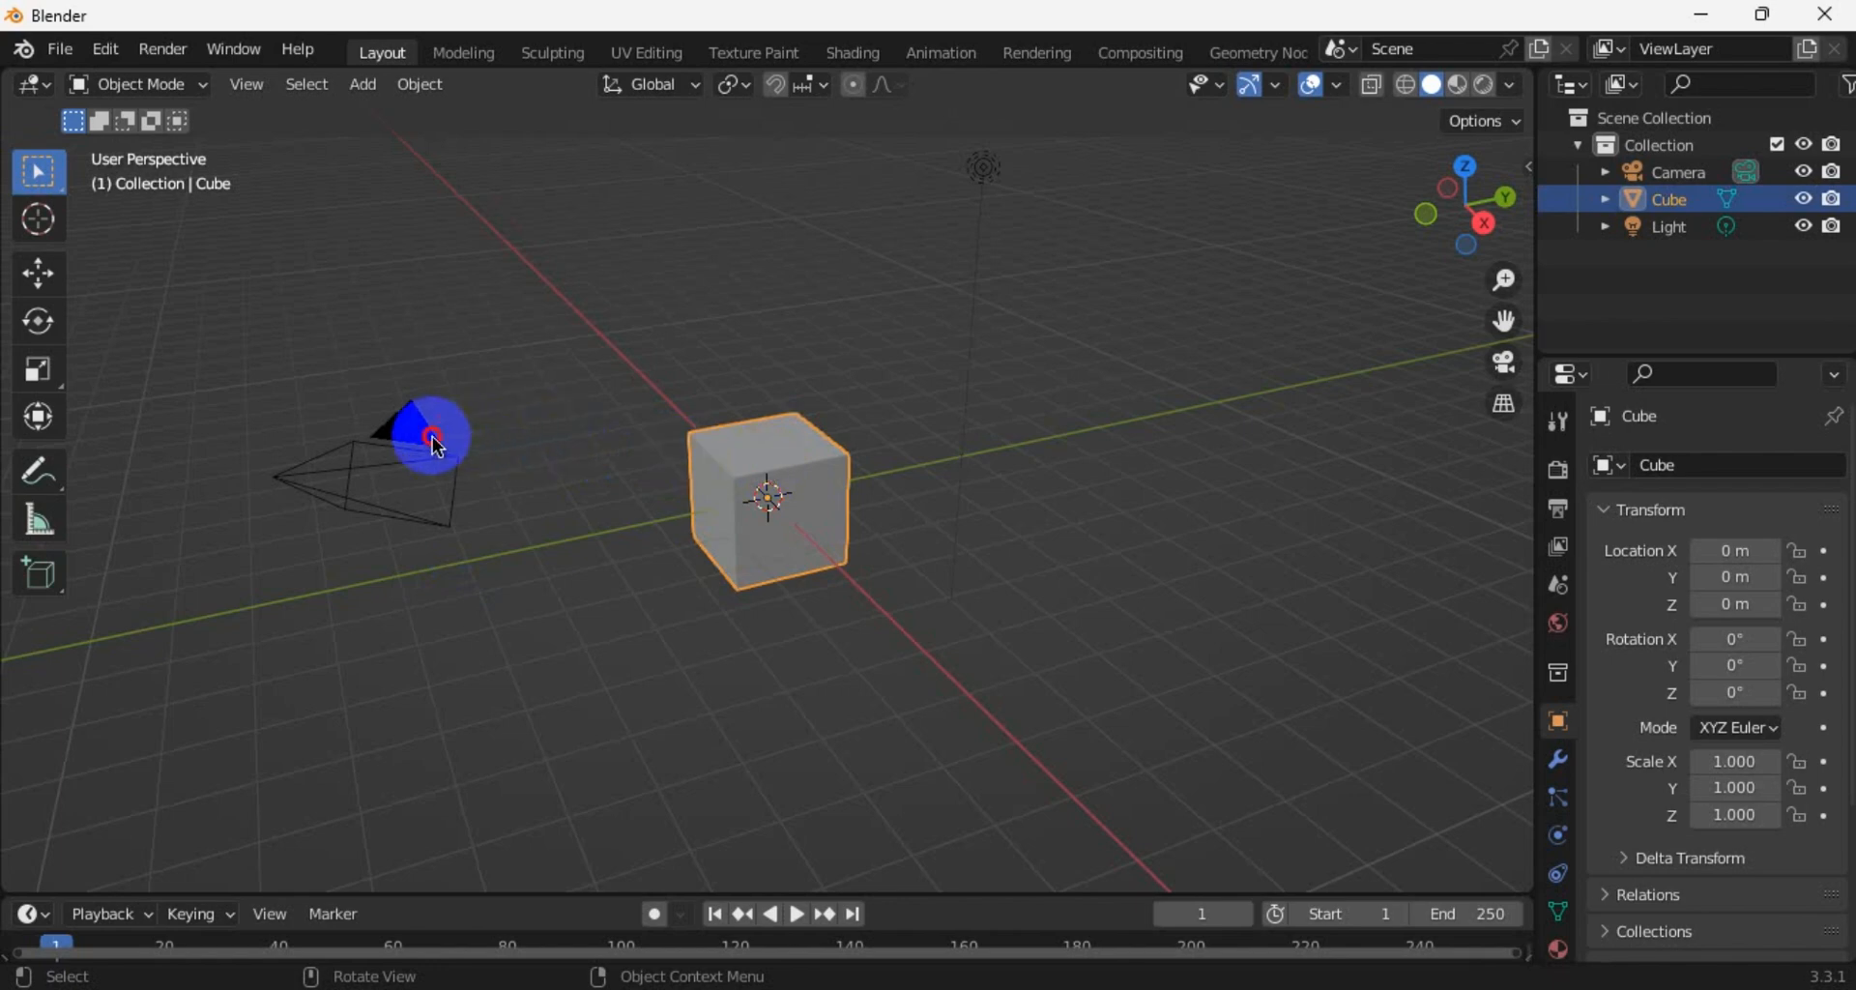
{"action": "left_click", "coordinate": [437, 483]}
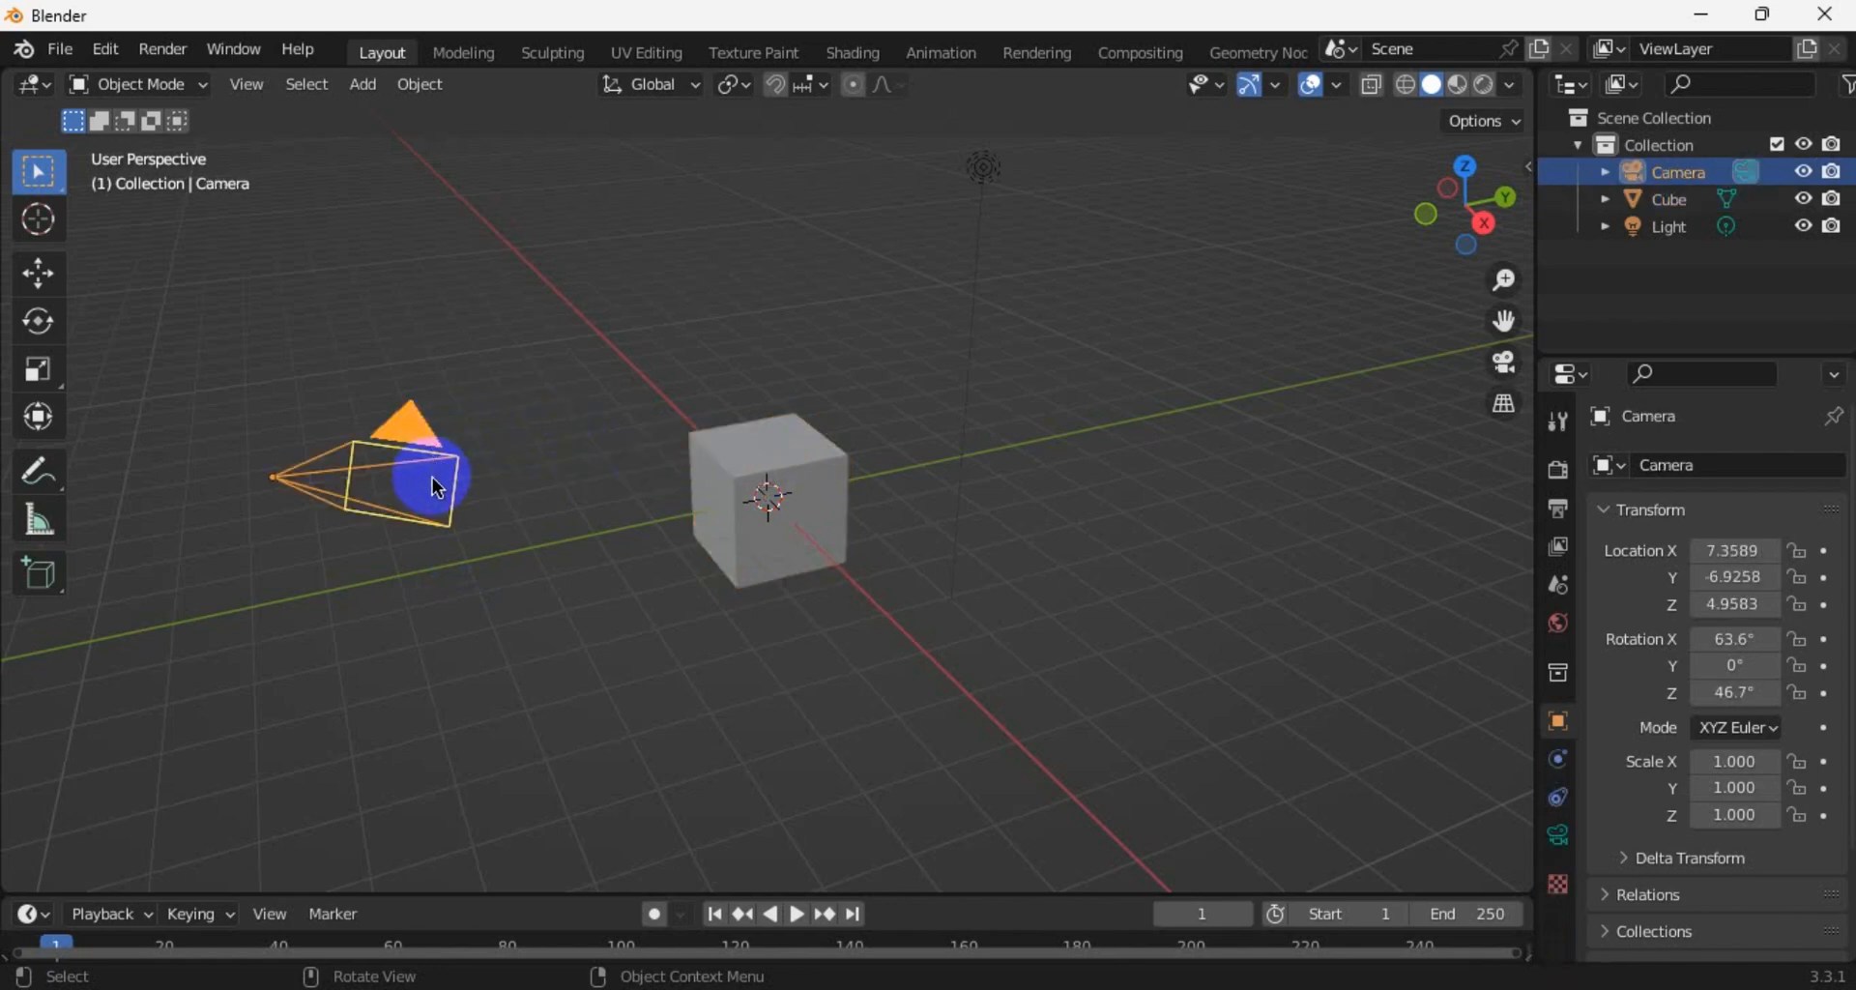
{"action": "left_click", "coordinate": [425, 440]}
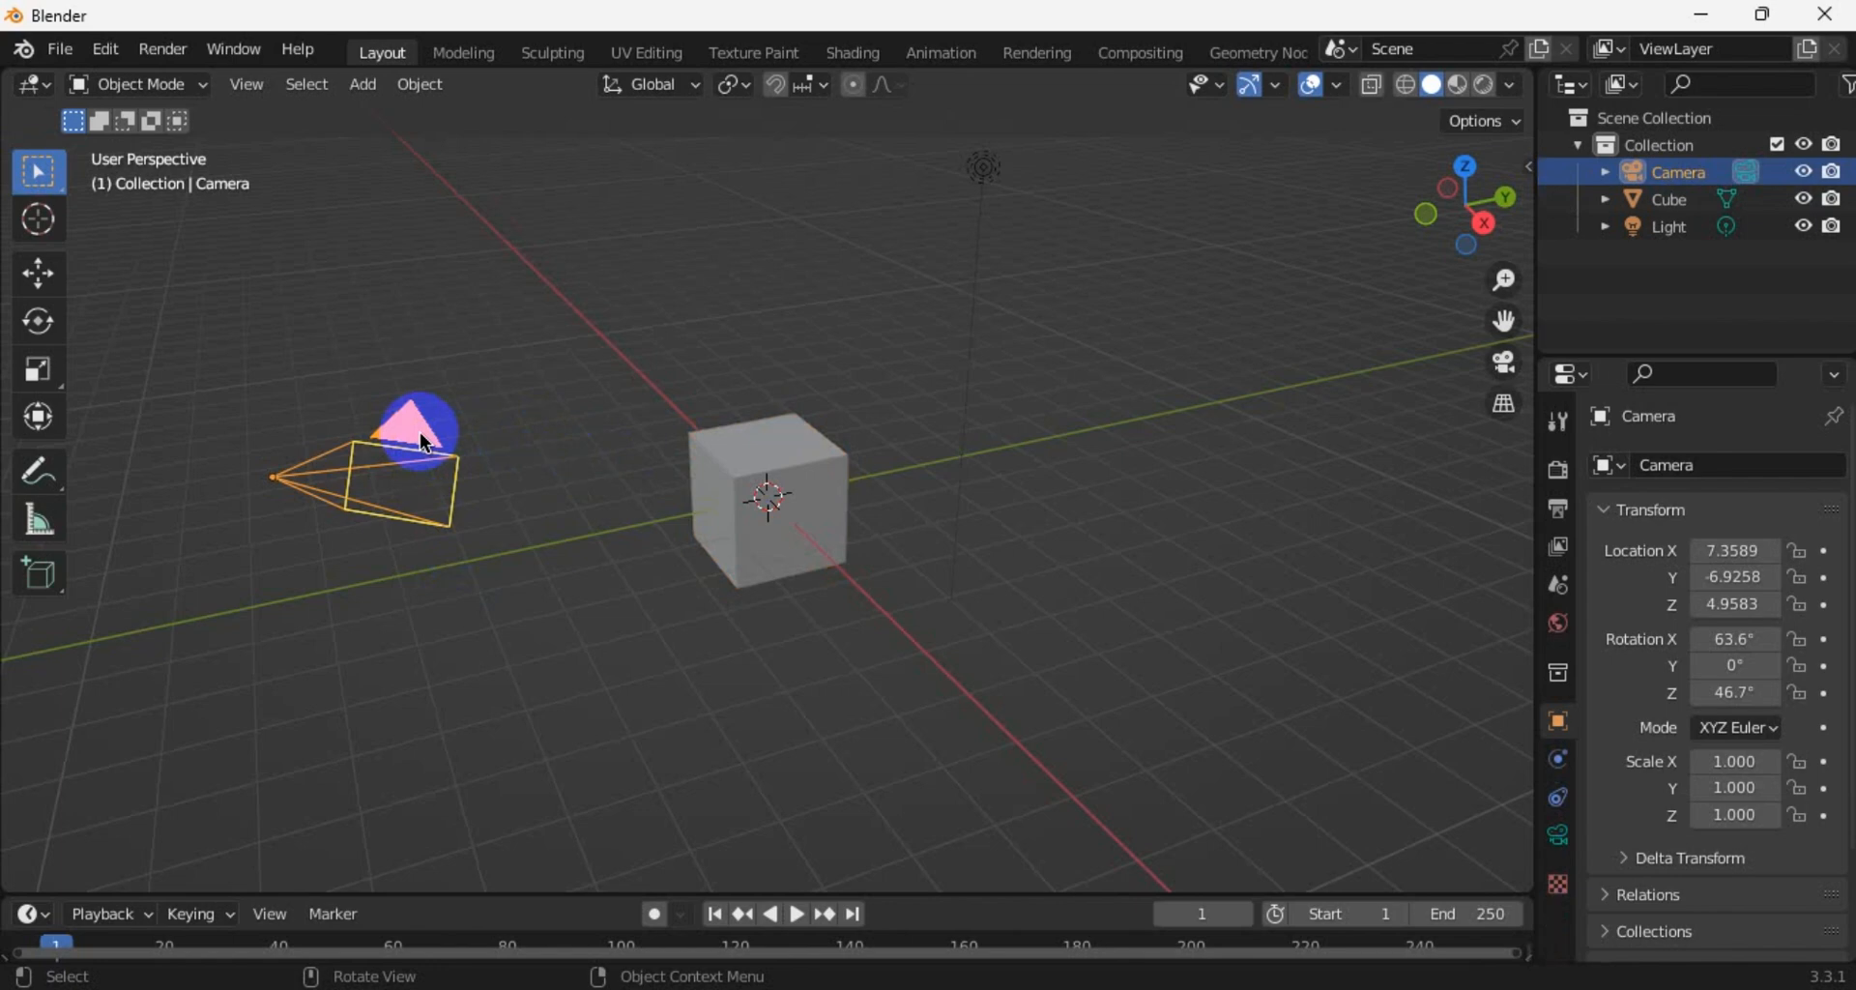
{"action": "left_click", "coordinate": [971, 180]}
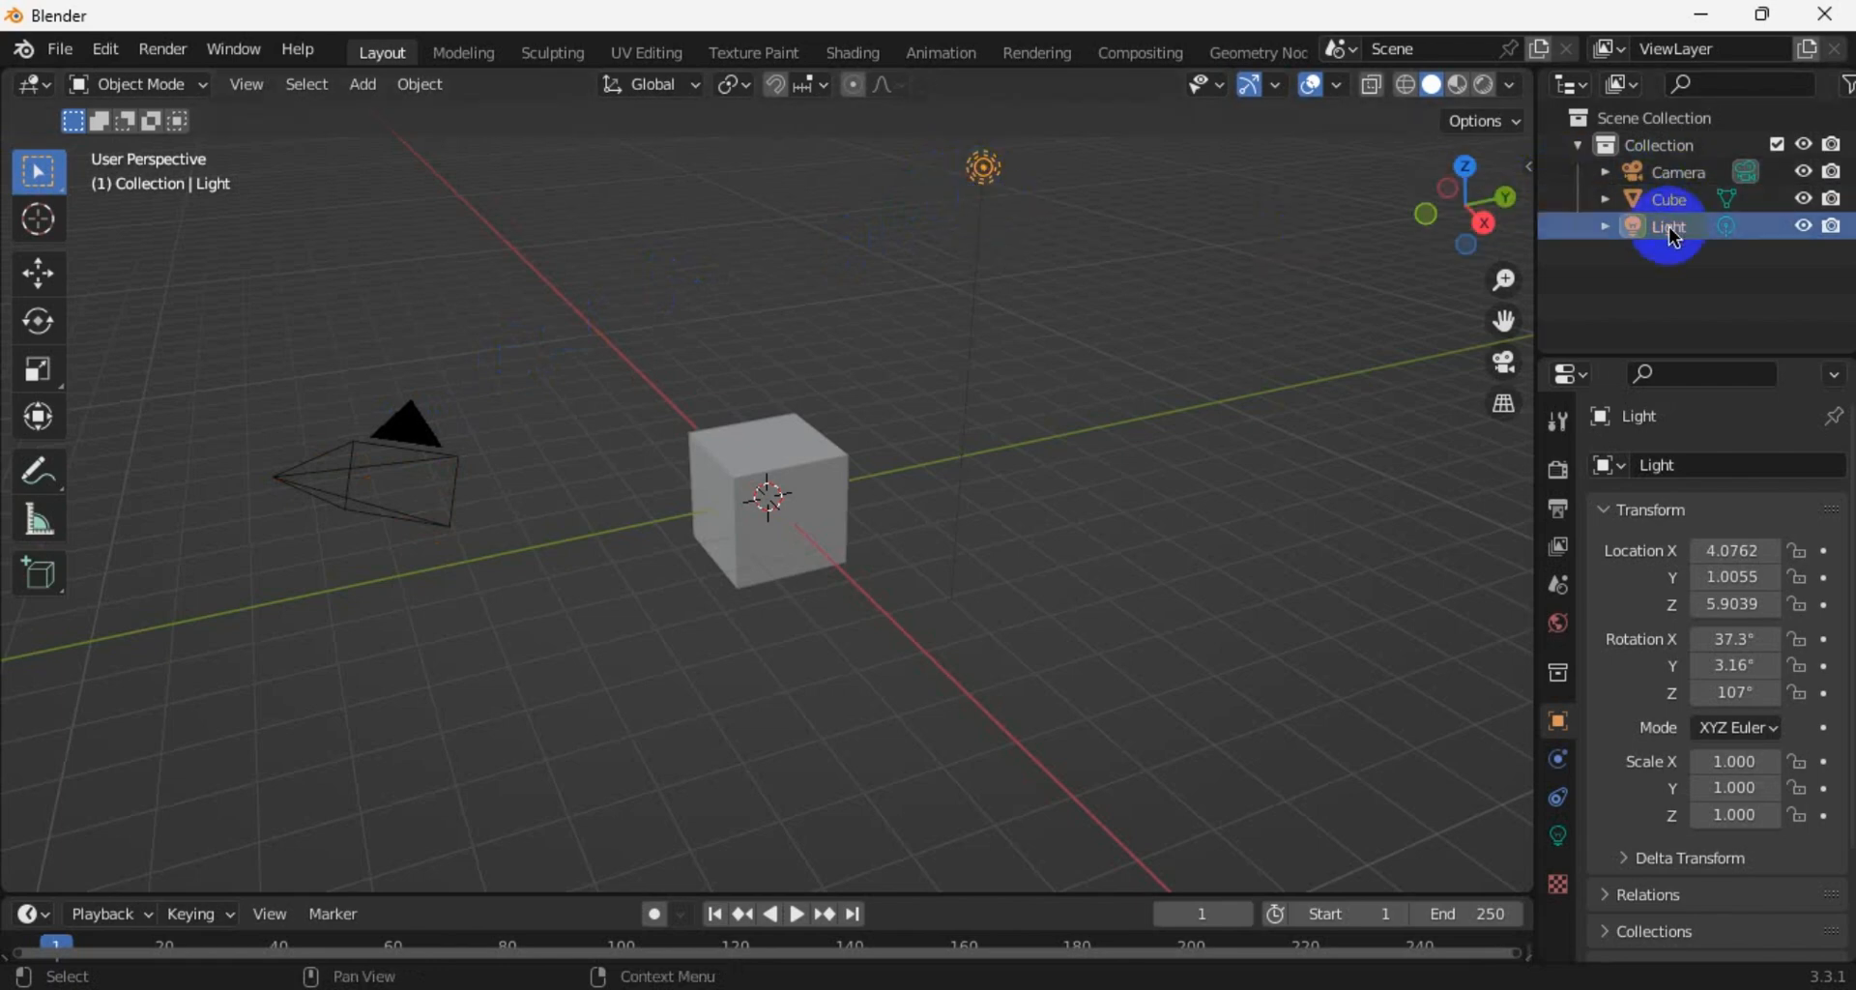
Select Camera, Cube and Light in turn from the scene collection's object list
{"action": "left_click", "coordinate": [1664, 174]}
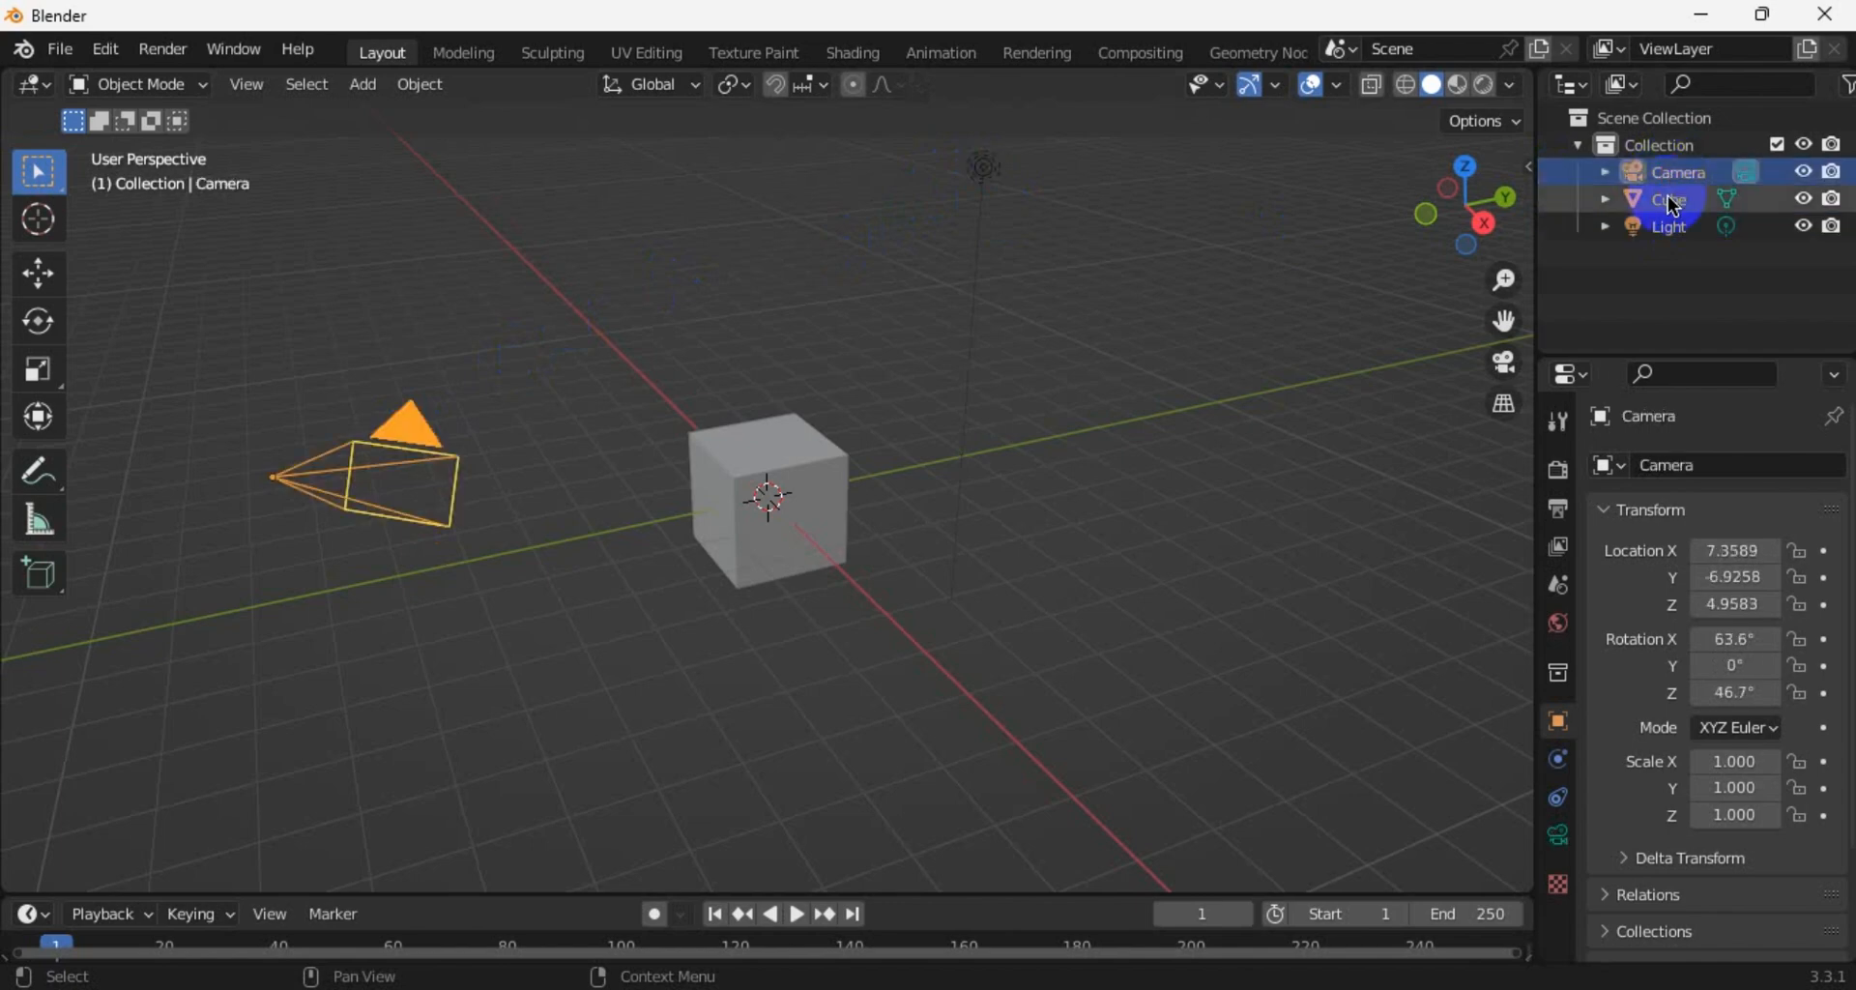
{"action": "left_click", "coordinate": [1669, 201]}
{"action": "left_click", "coordinate": [1668, 228]}
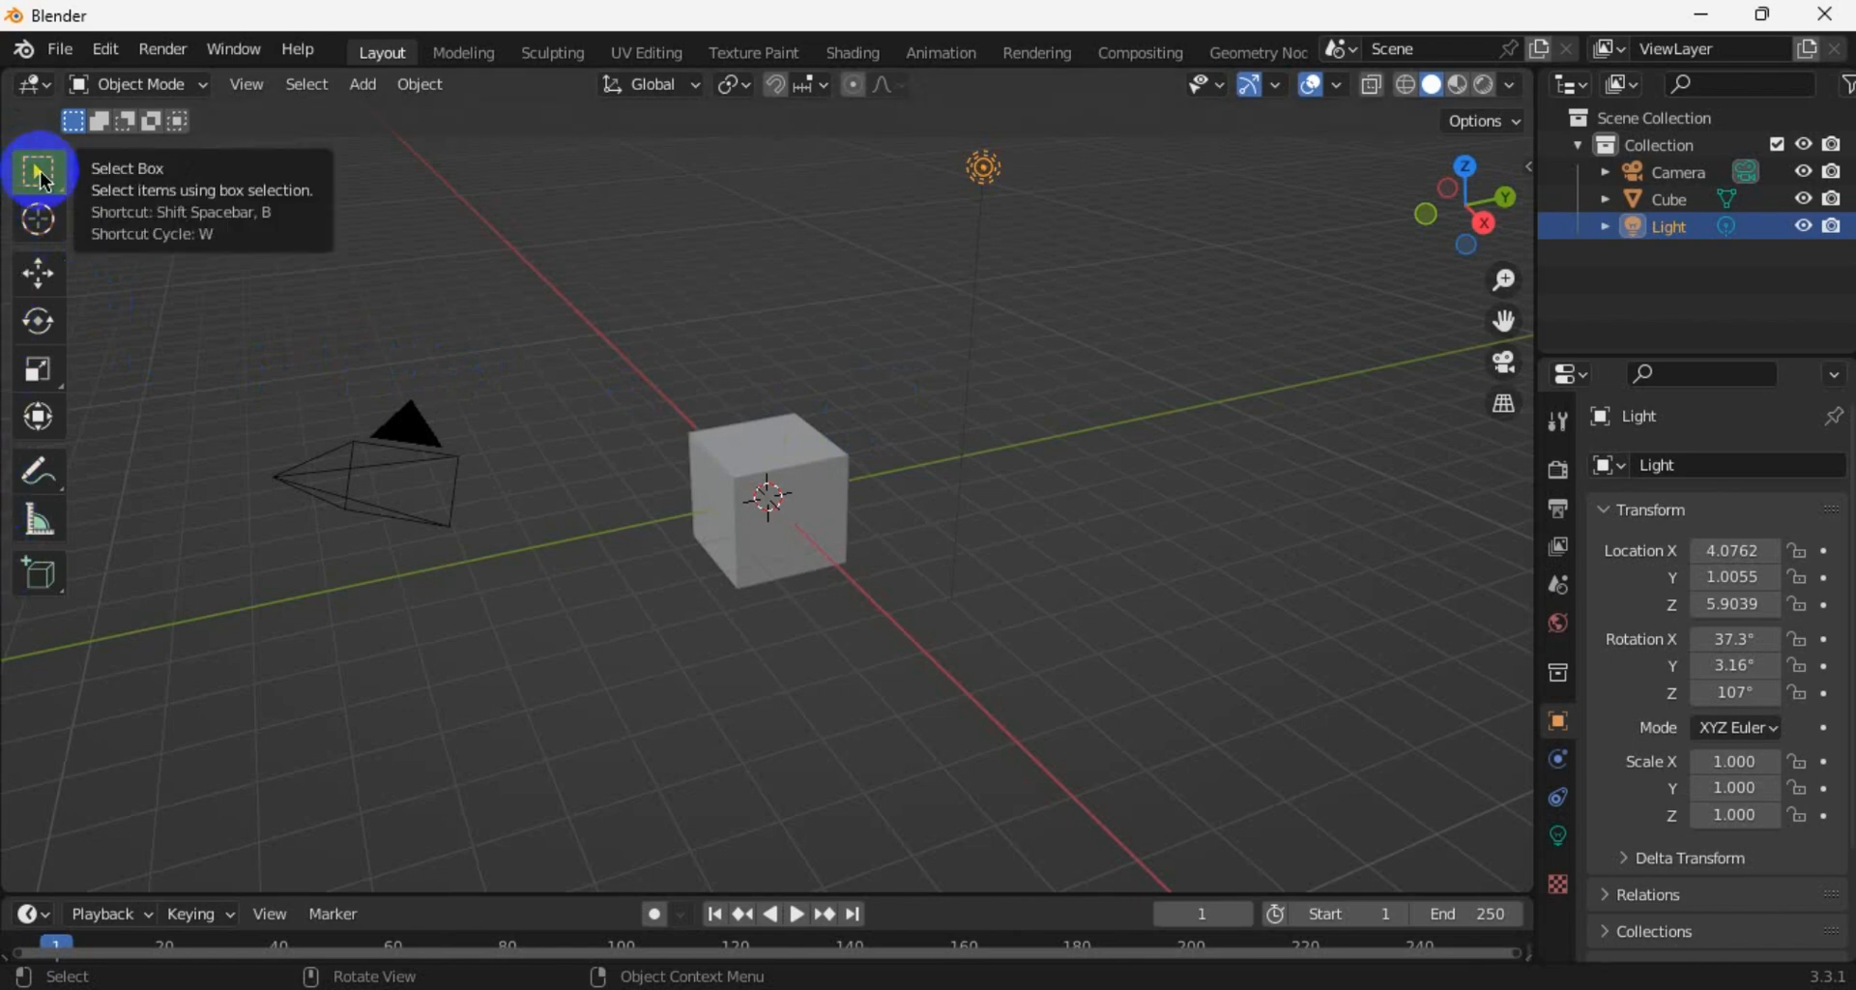
With the Select Box tool, alternate the viewport selection between cube, camera and light, ending with the camera selected
{"action": "left_click", "coordinate": [754, 496]}
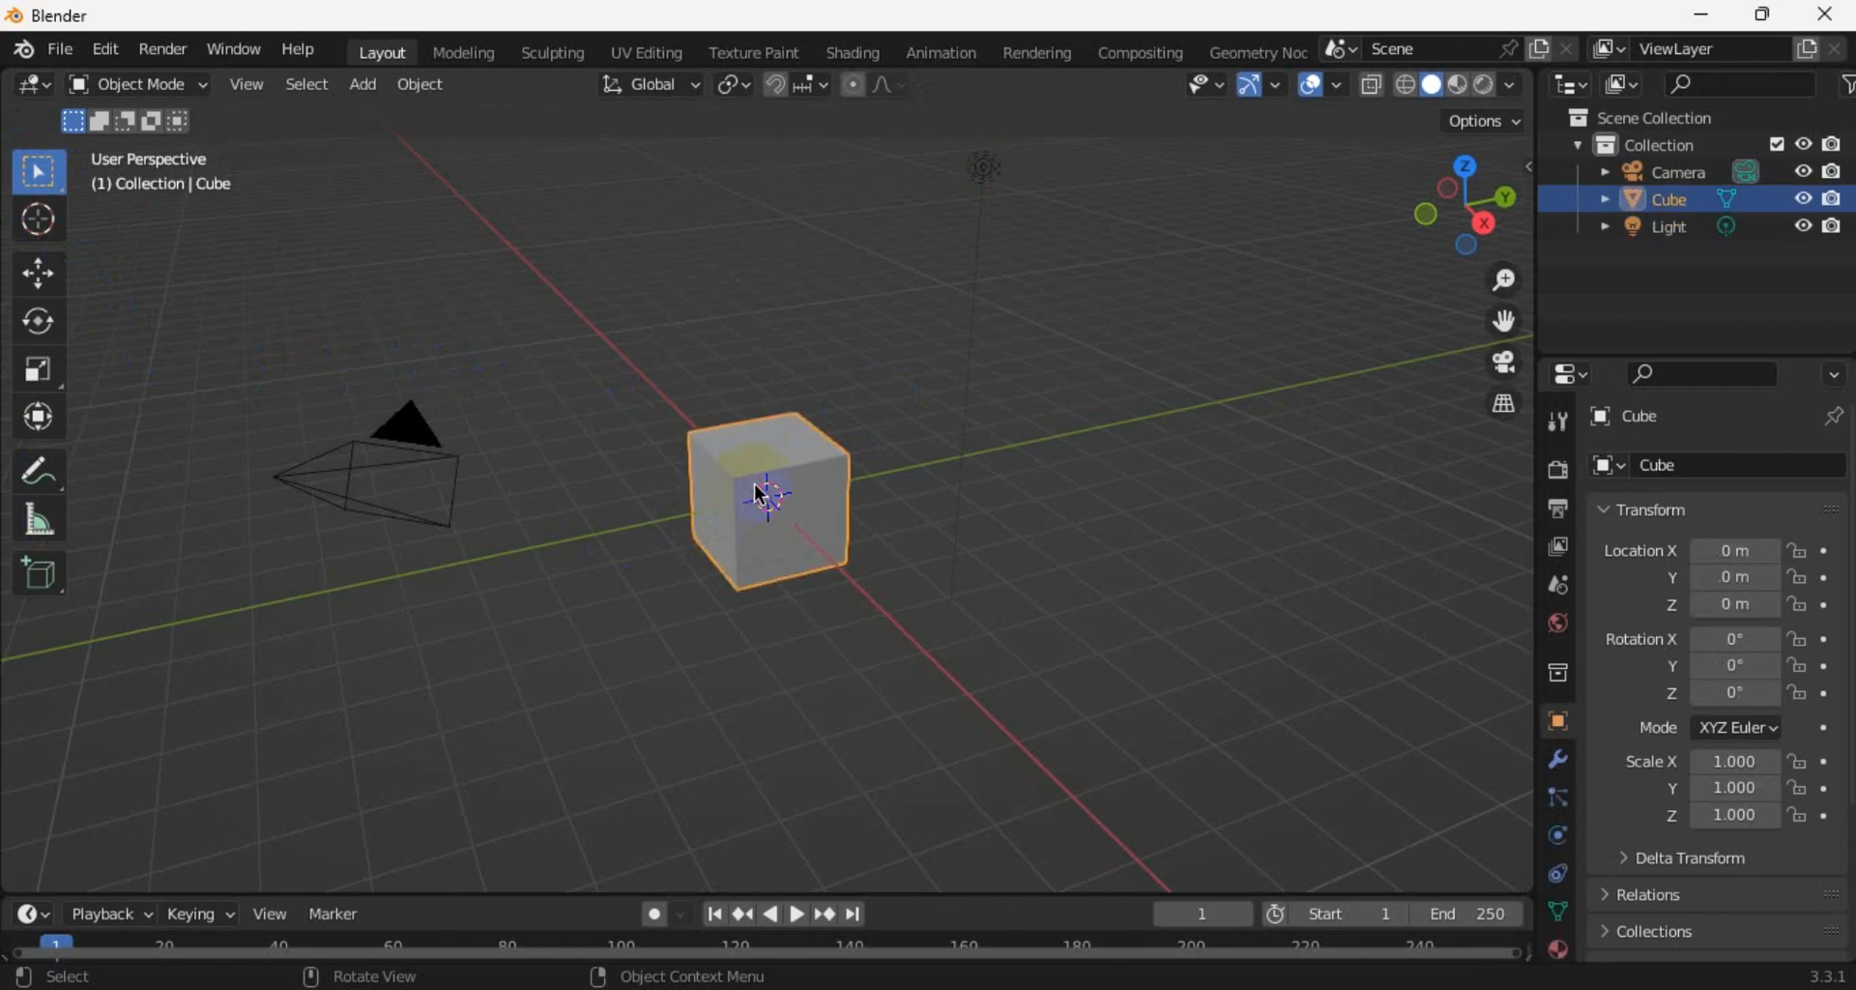
{"action": "left_click", "coordinate": [387, 465]}
{"action": "left_click", "coordinate": [1007, 174]}
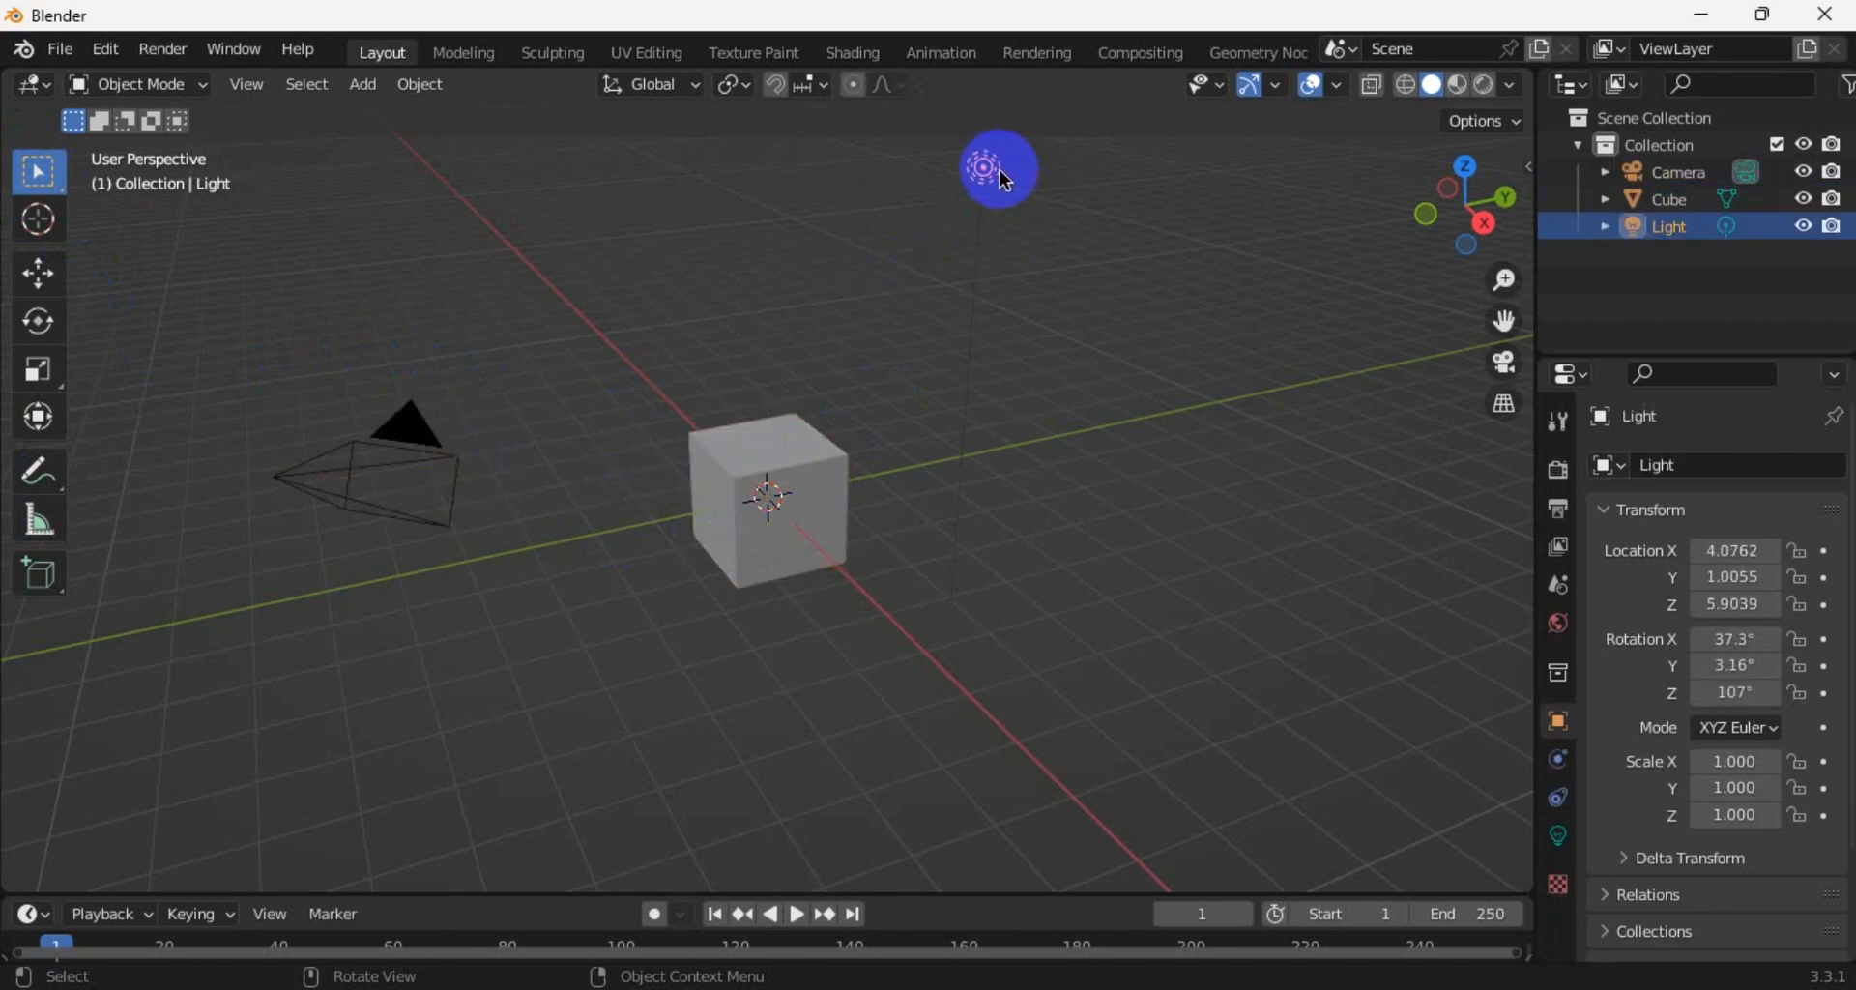
{"action": "left_click", "coordinate": [817, 440]}
{"action": "left_click", "coordinate": [385, 442]}
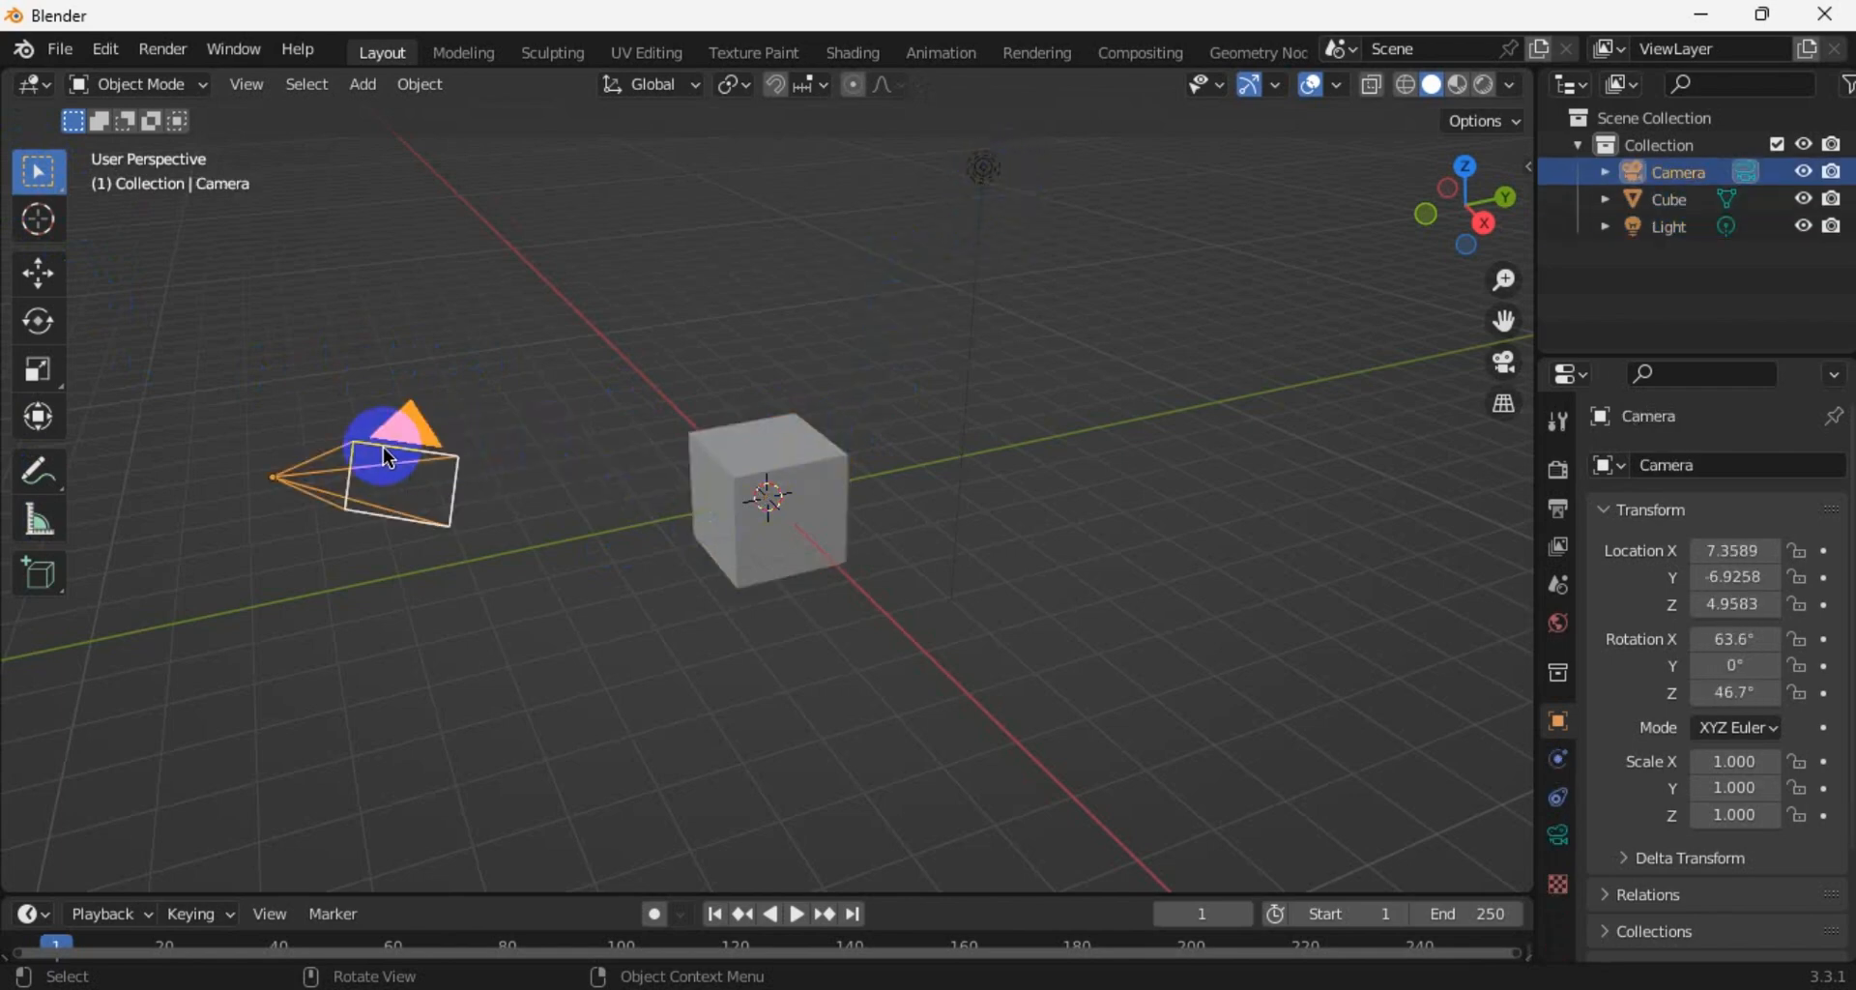
{"action": "left_click", "coordinate": [975, 185]}
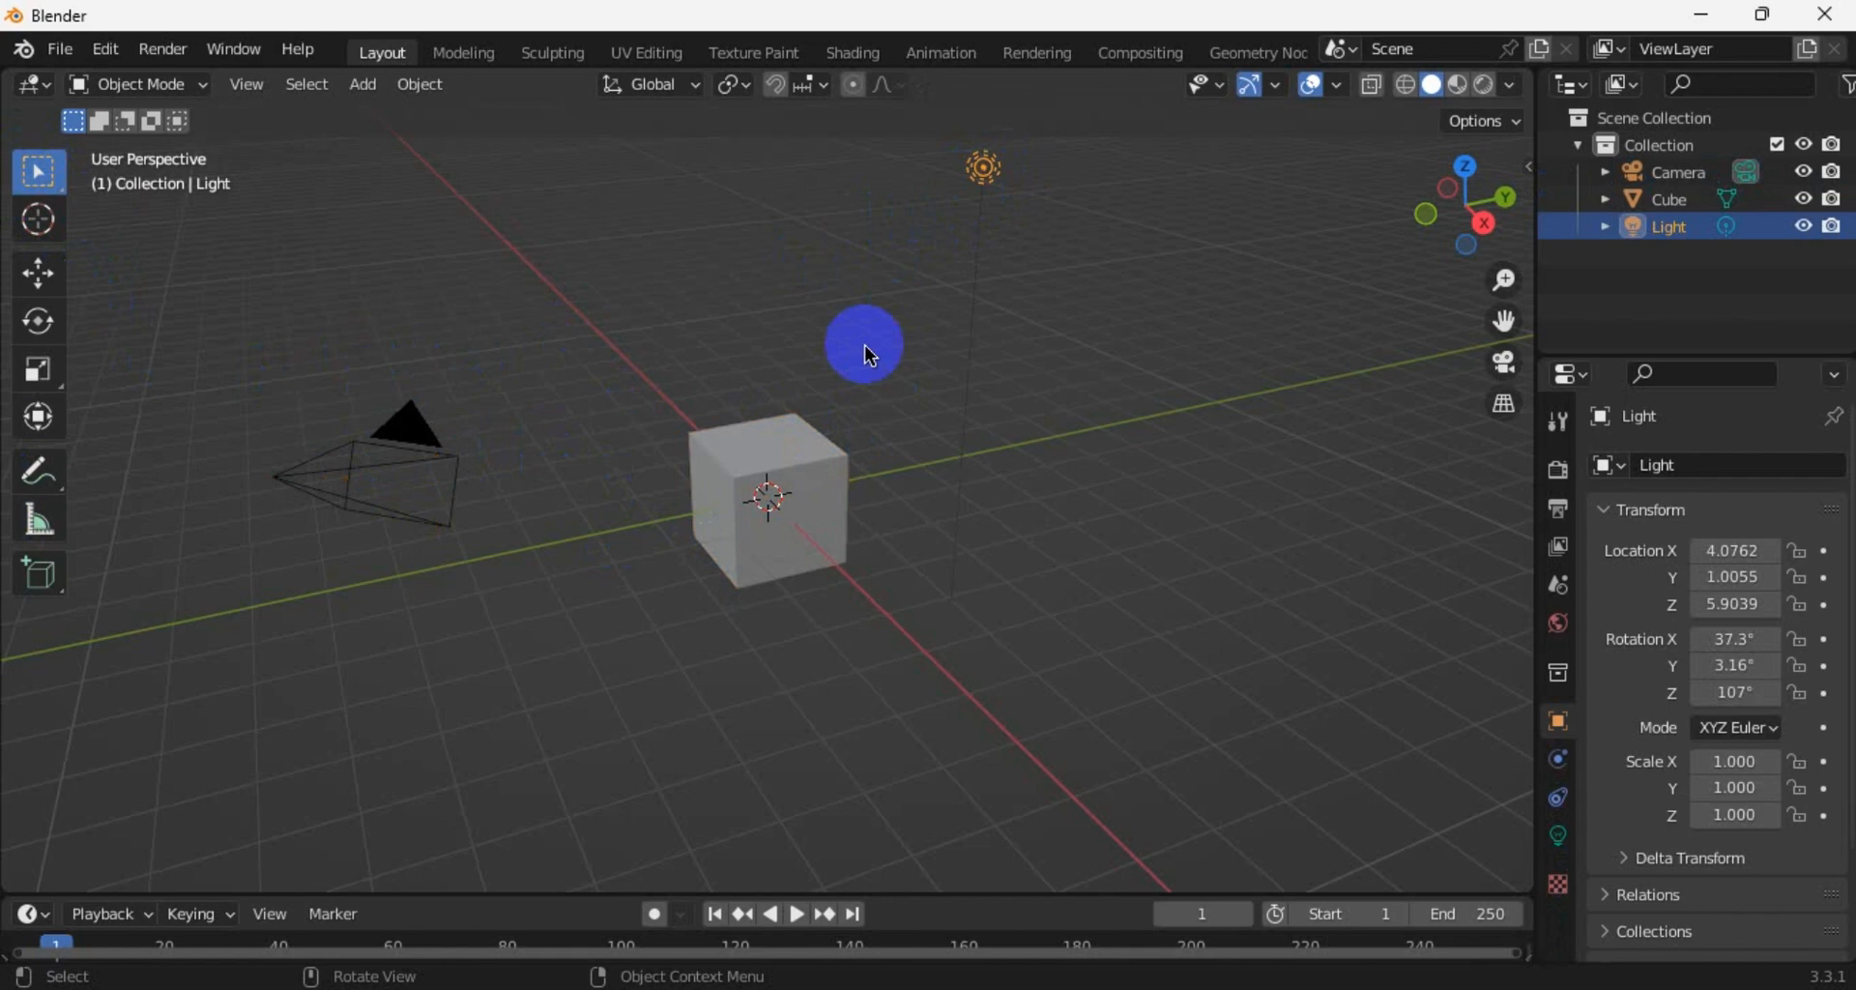
{"action": "left_click", "coordinate": [792, 462]}
{"action": "left_click", "coordinate": [406, 460]}
With the Cursor tool, place the 3D cursor on the cube, move it into empty space, and return it near the cube's center
{"action": "left_click", "coordinate": [41, 219]}
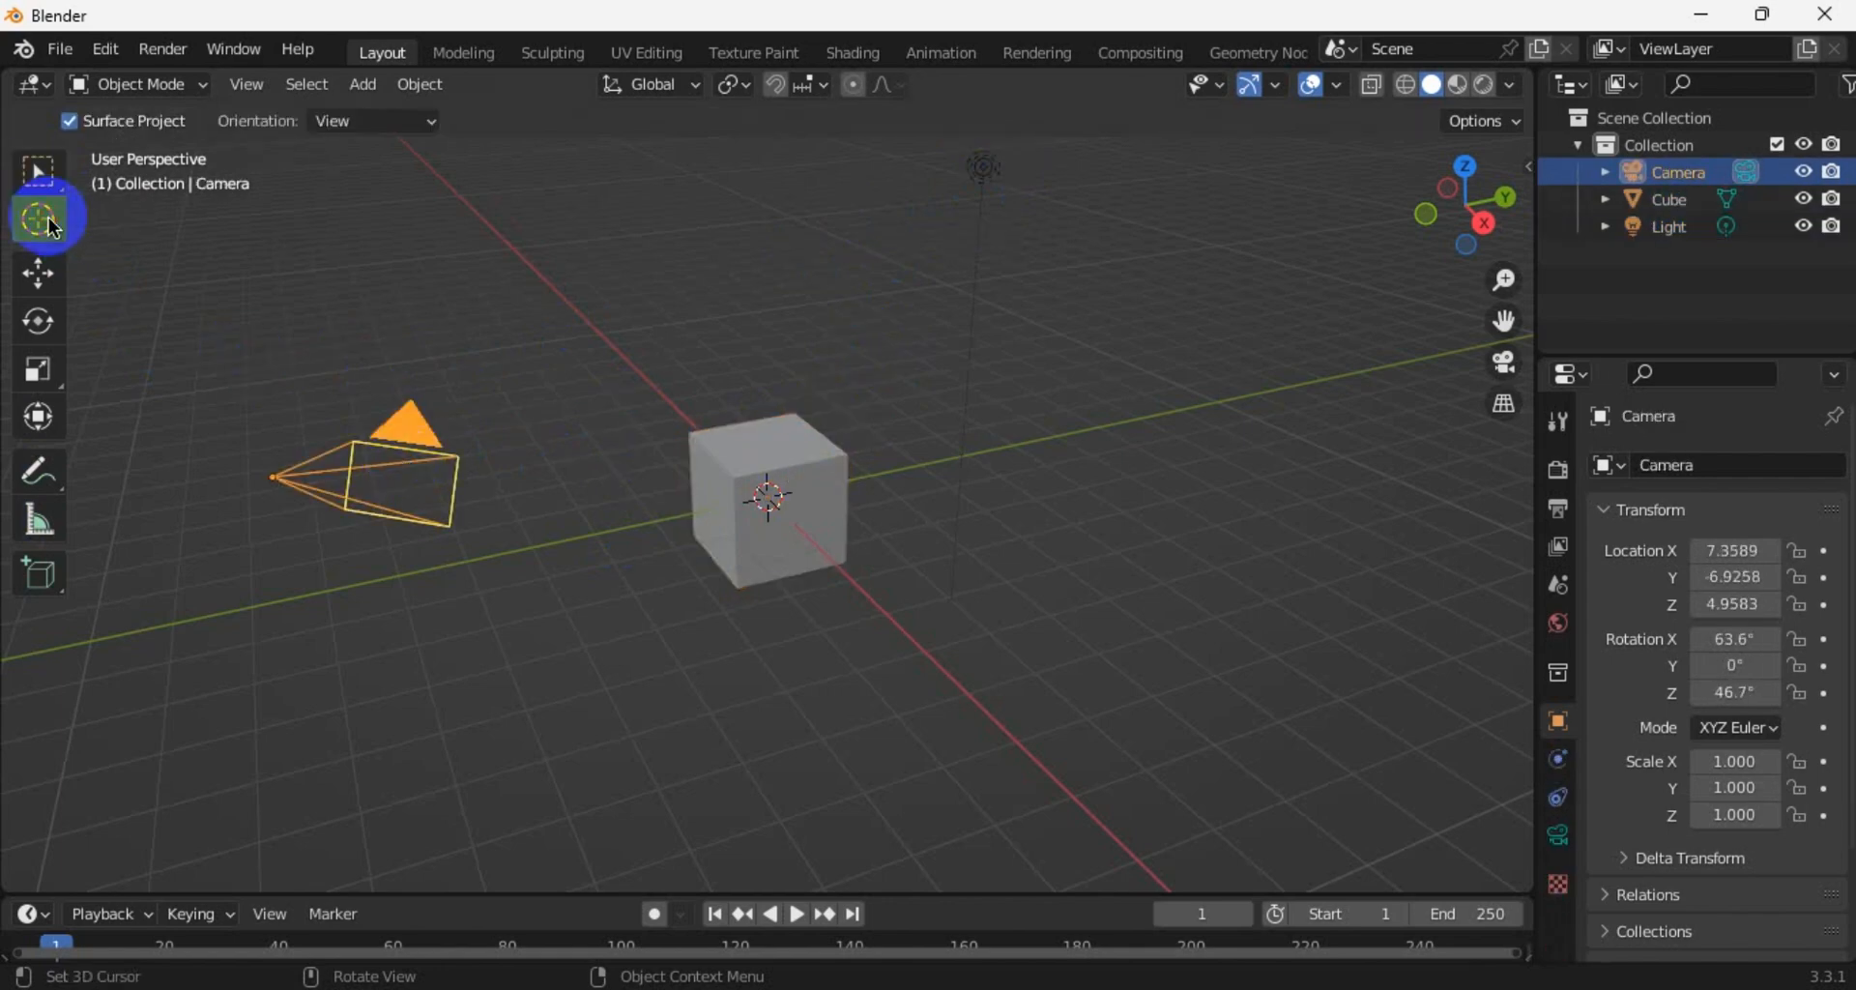
{"action": "left_click", "coordinate": [769, 495]}
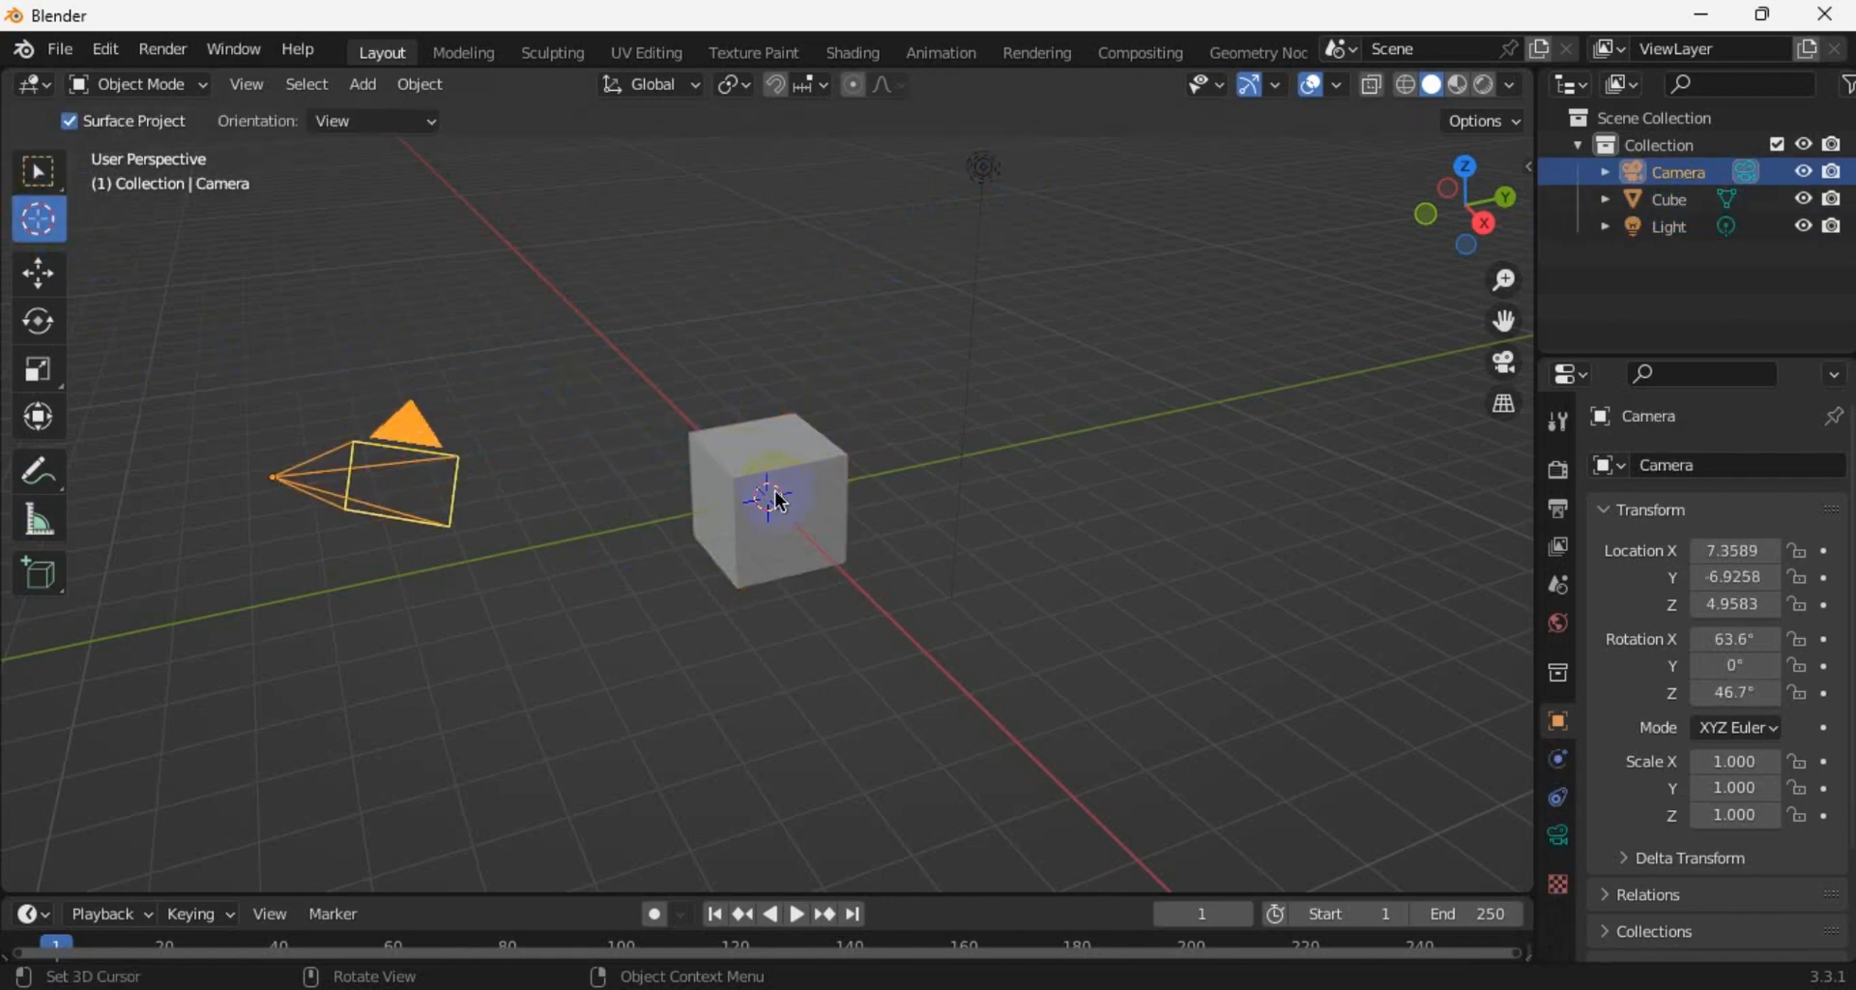
{"action": "left_click", "coordinate": [759, 456]}
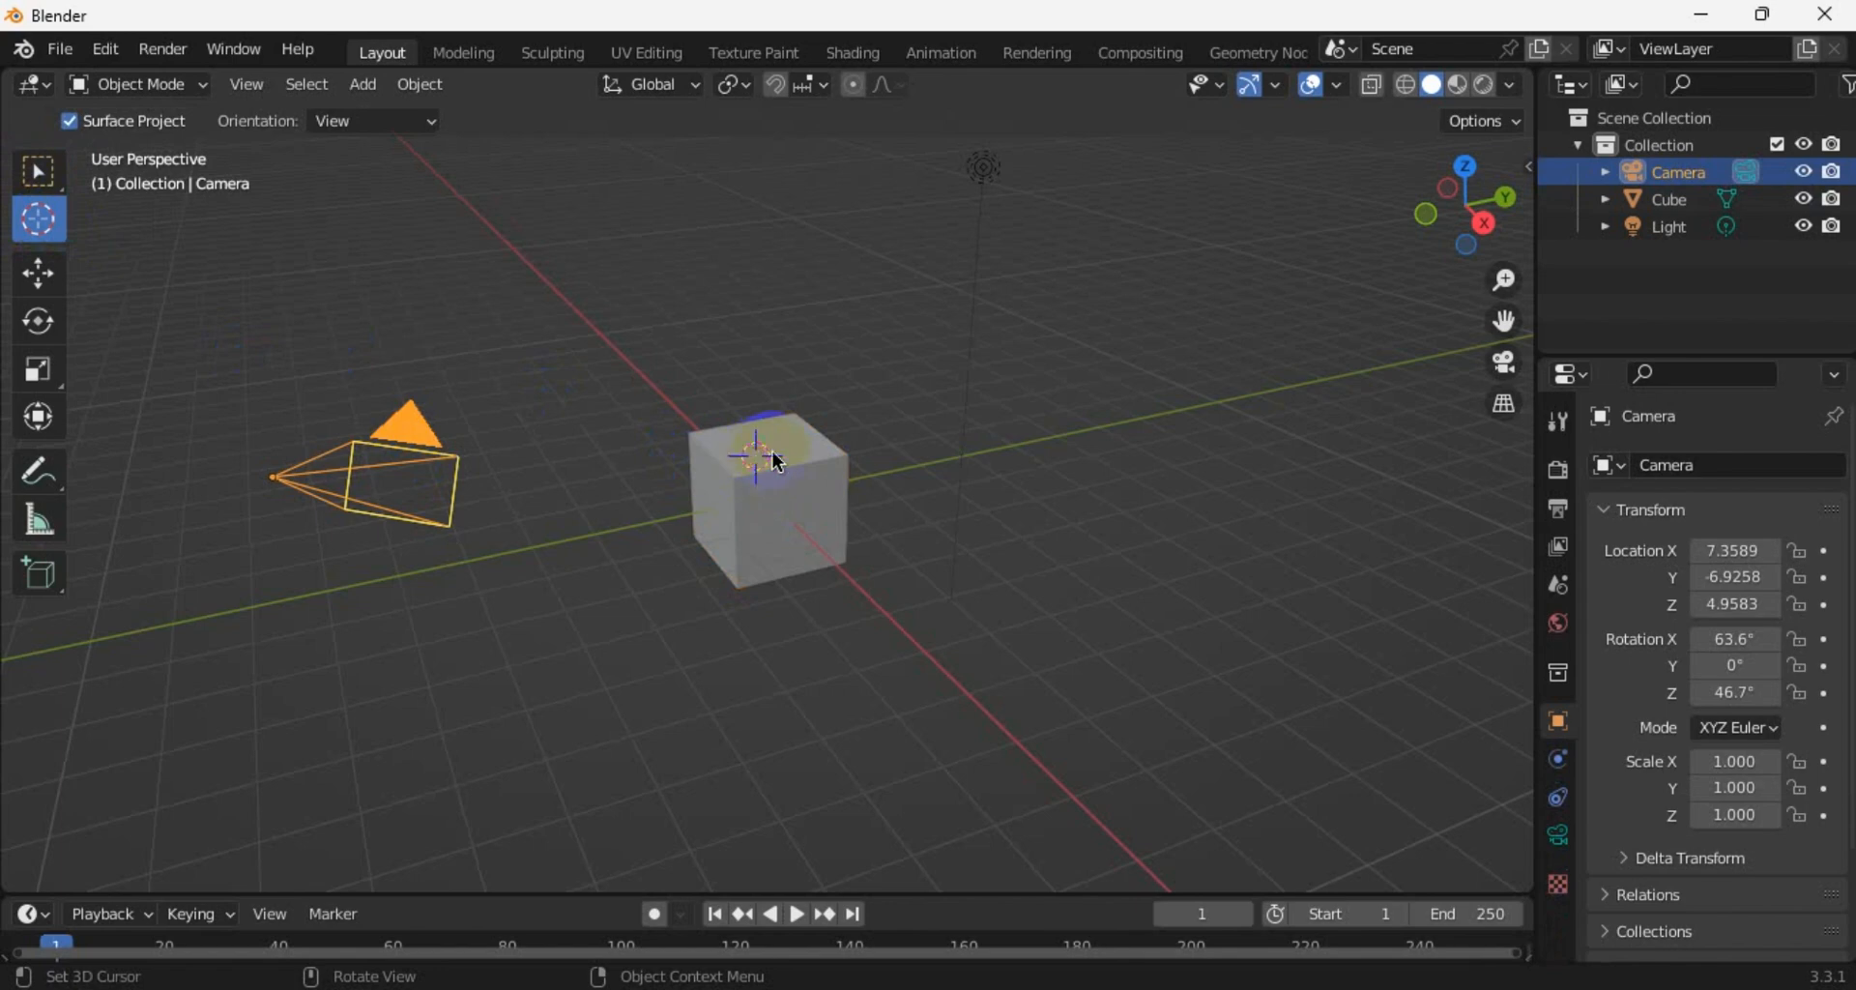
{"action": "left_click_drag", "start_coordinate": [769, 471], "coordinate": [585, 397]}
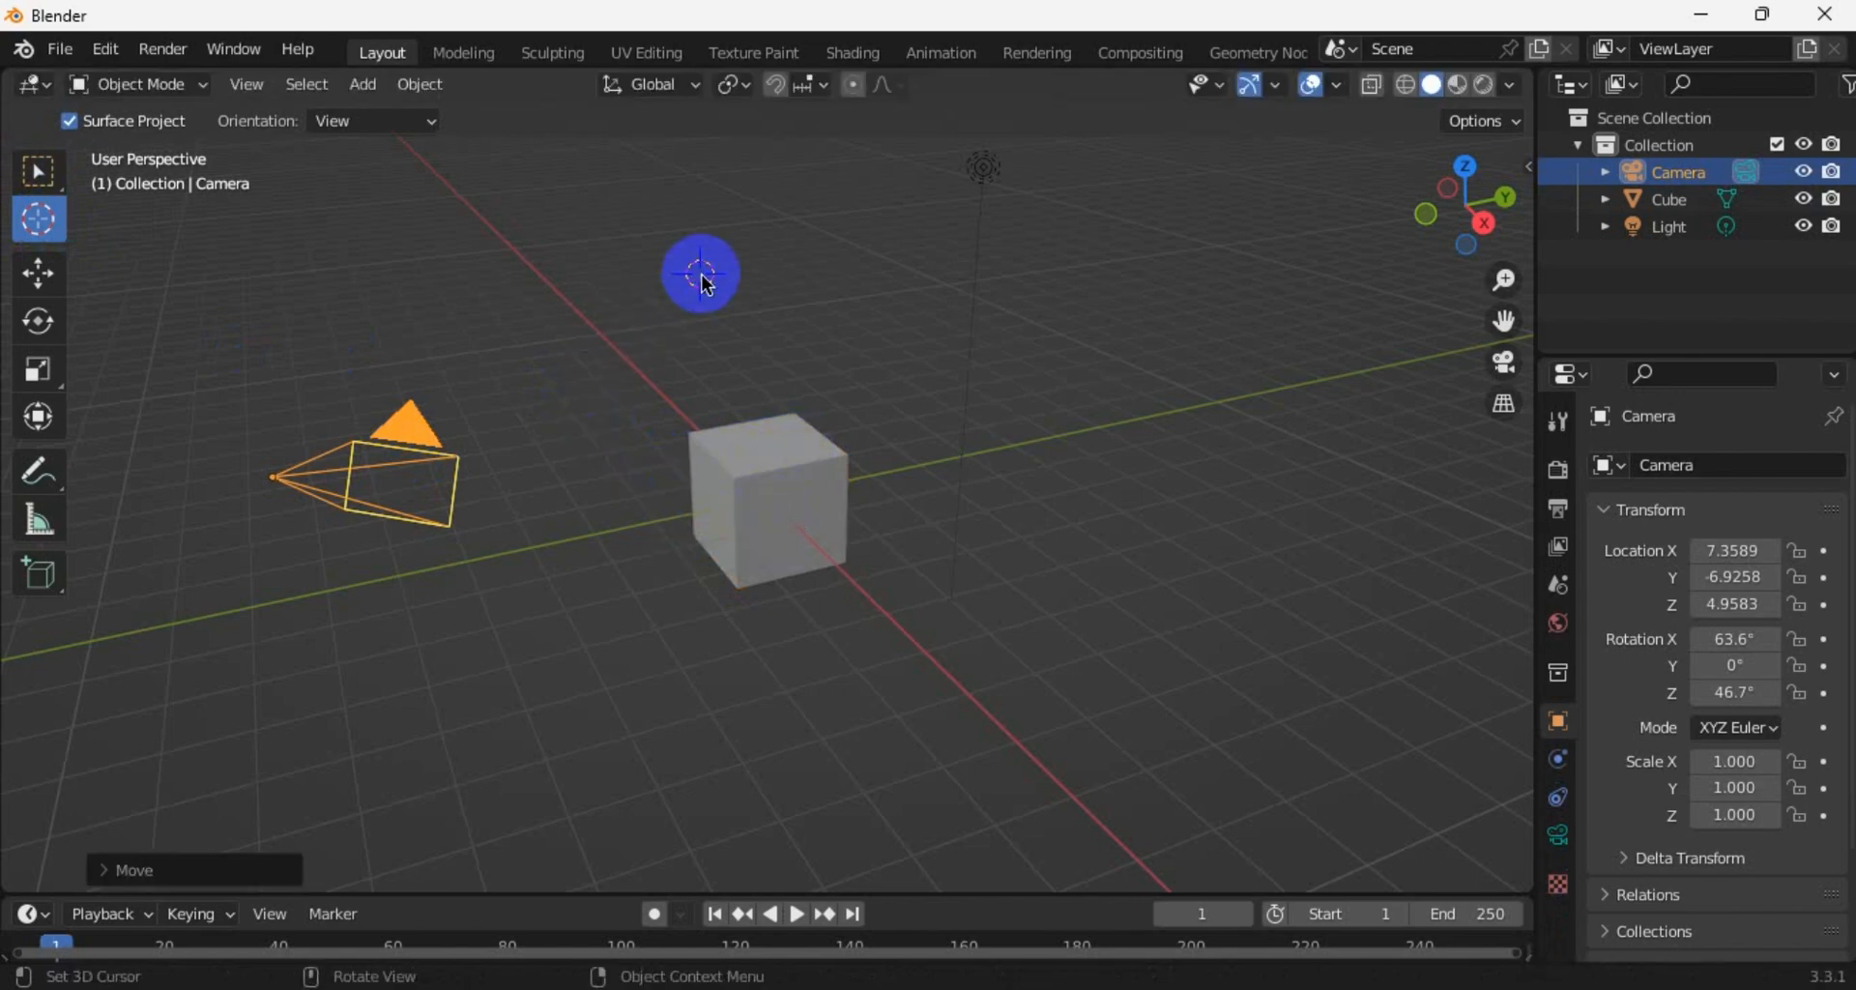
{"action": "left_click_drag", "start_coordinate": [705, 273], "coordinate": [775, 490]}
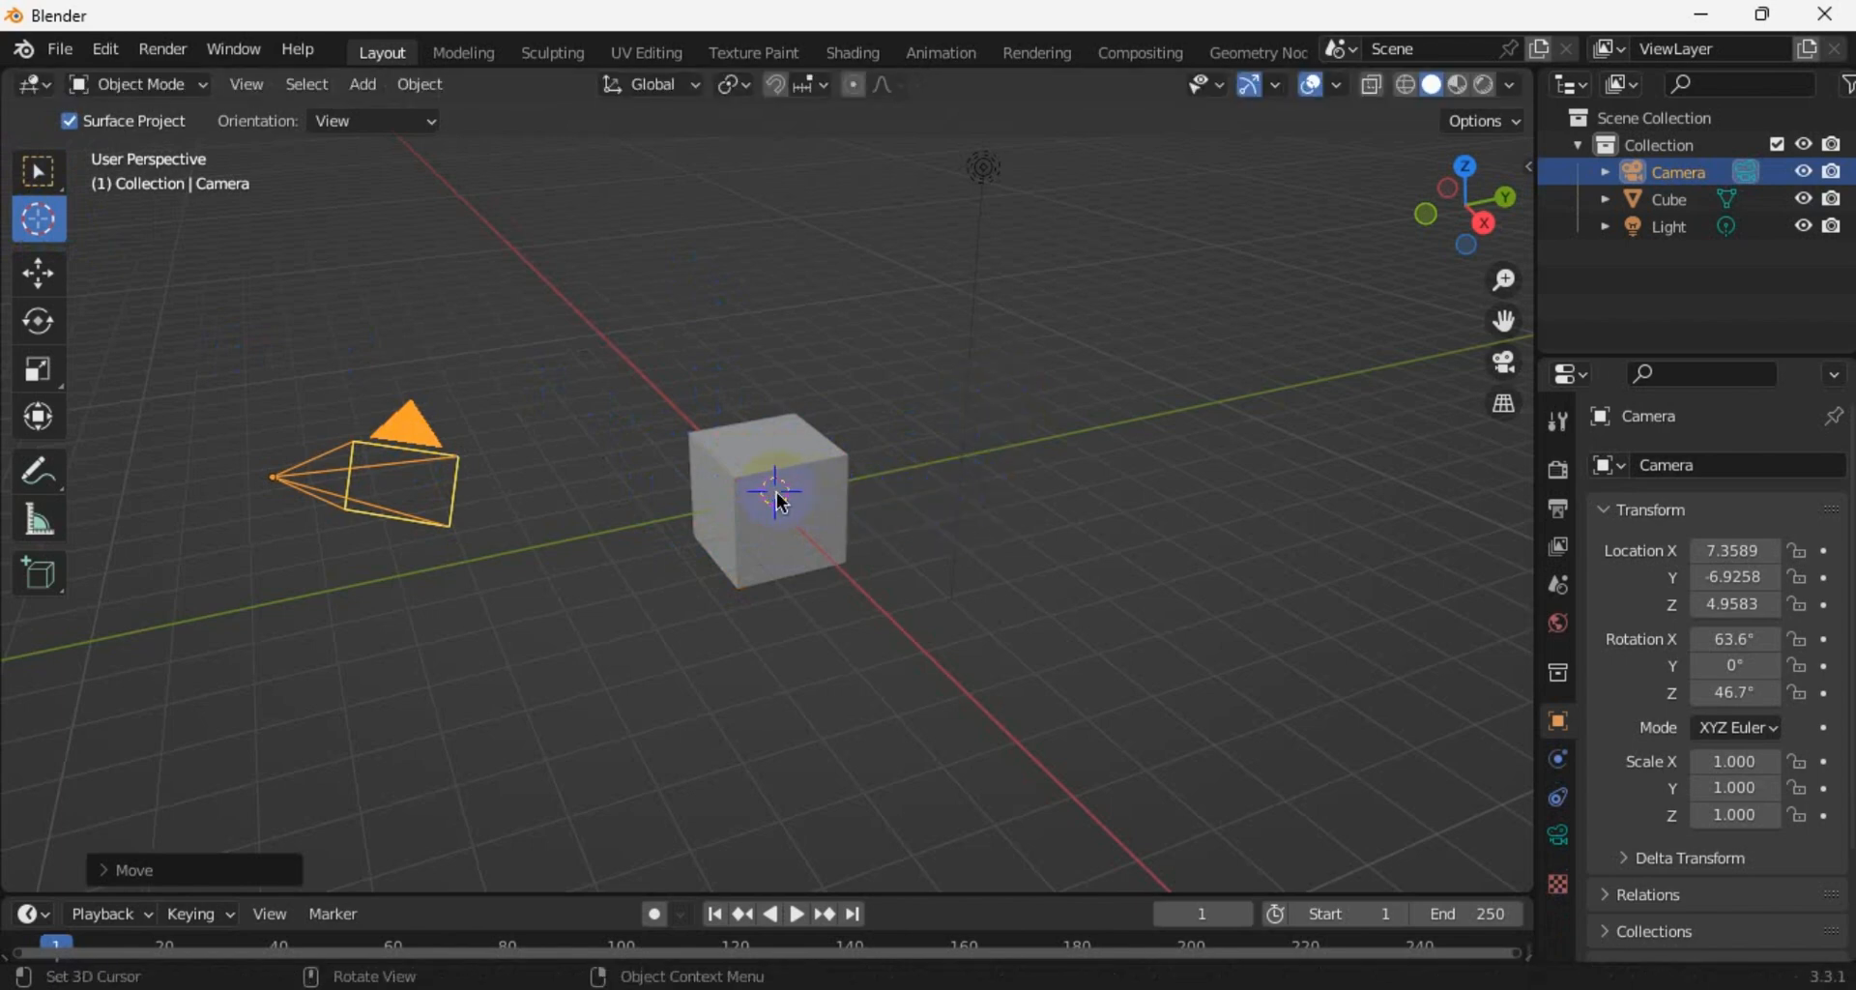
Move the cube freely along its axes with the Move tool to a location of about X 0.016, Y -0.148, Z 0.851 m
{"action": "left_click", "coordinate": [42, 277]}
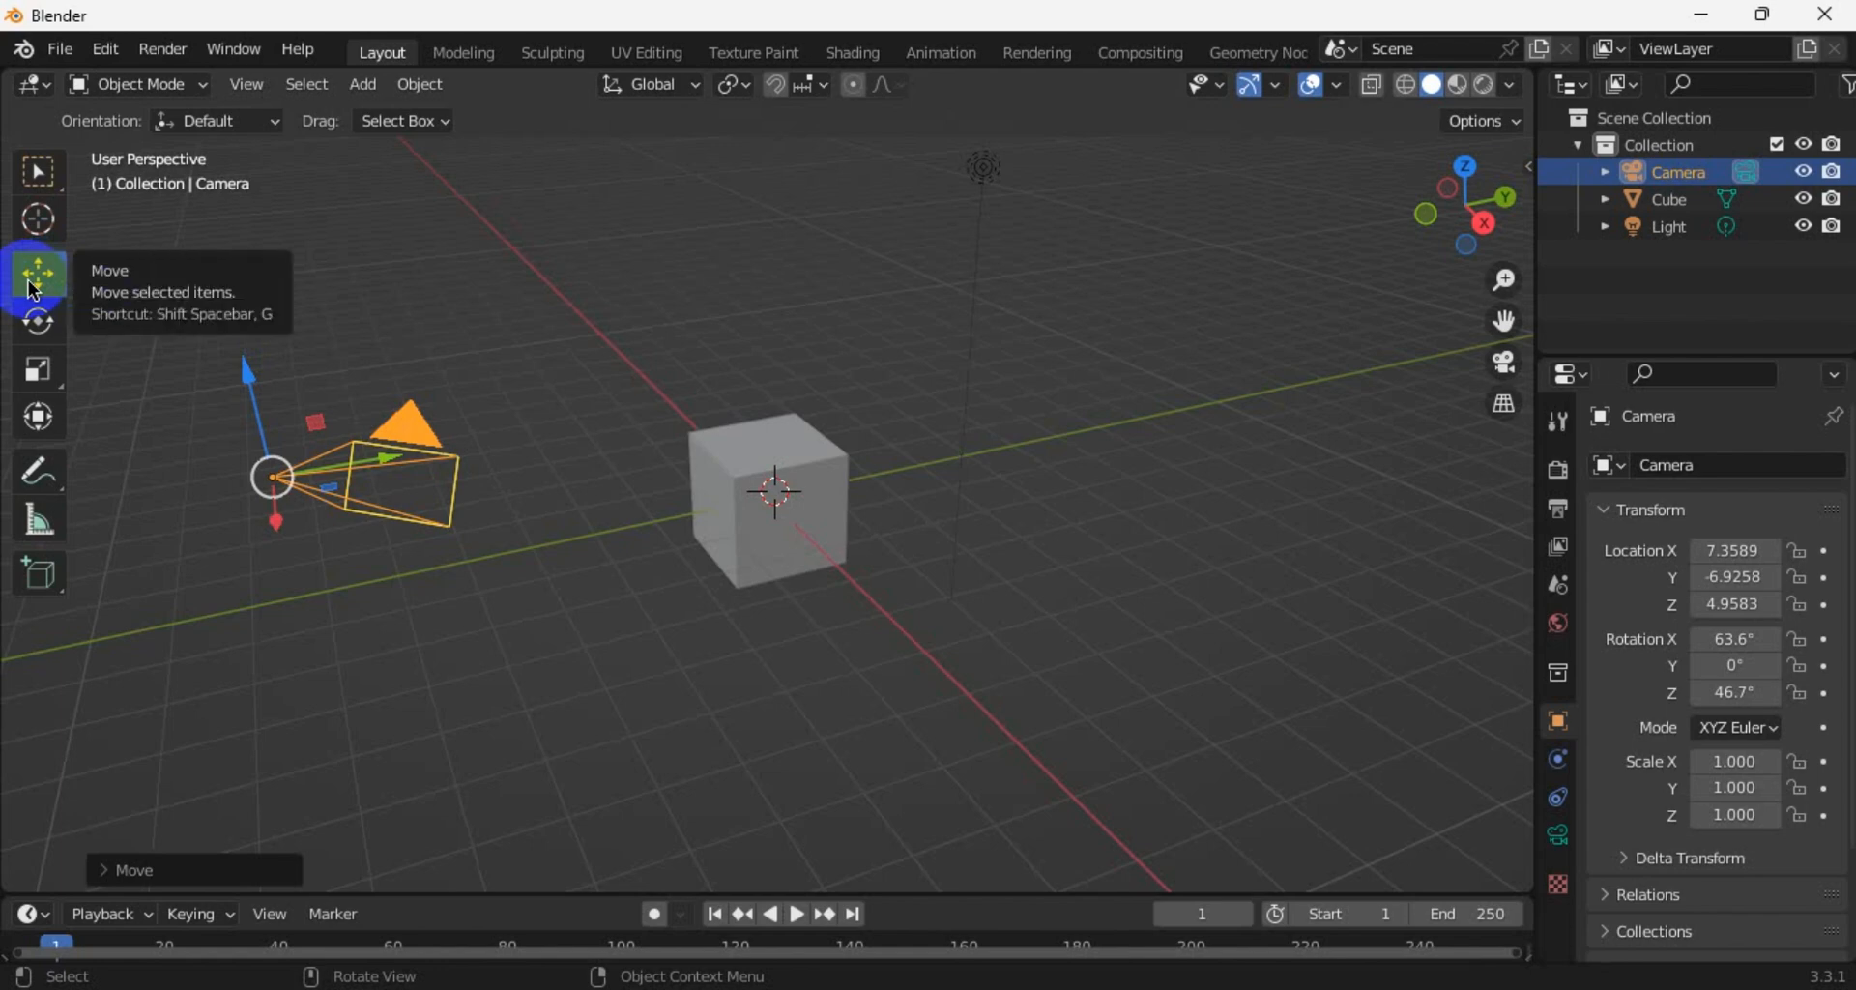
{"action": "left_click", "coordinate": [801, 526]}
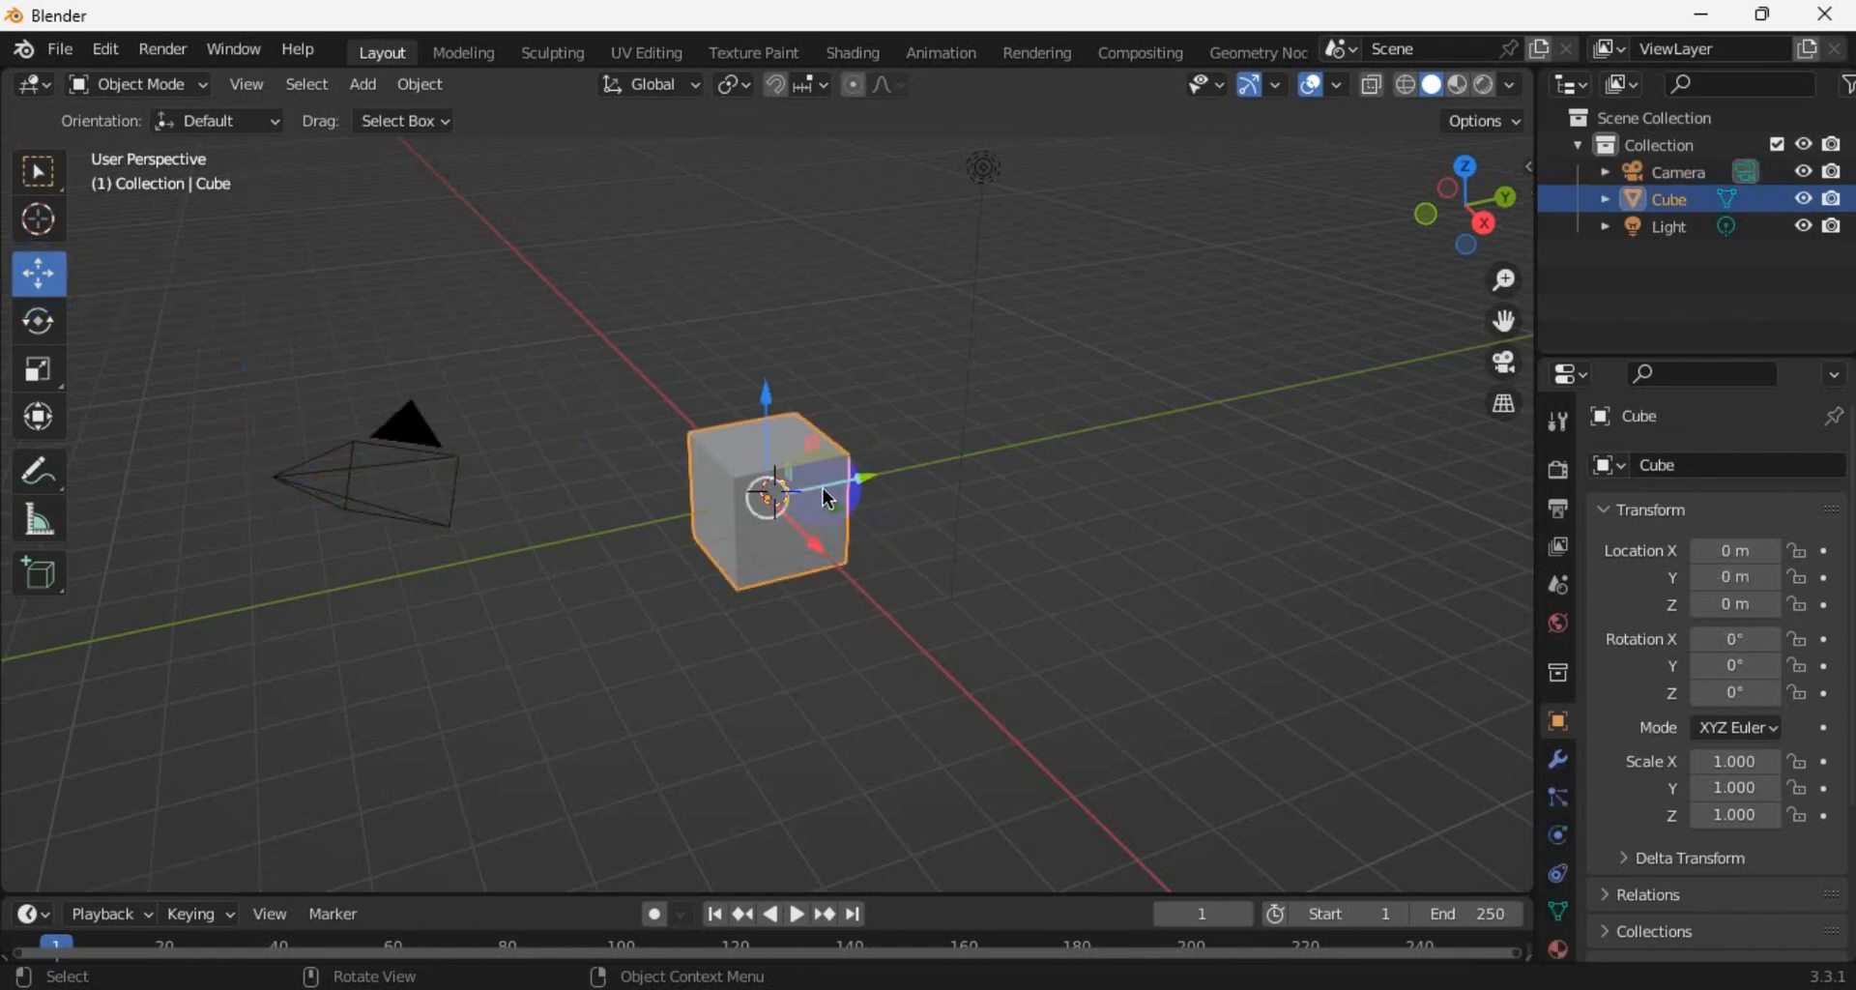
{"action": "mouse_move", "coordinate": [840, 496]}
{"action": "left_mouse_down"}
{"action": "mouse_move", "coordinate": [1073, 456]}
{"action": "mouse_move", "coordinate": [757, 522]}
{"action": "mouse_move", "coordinate": [995, 456]}
{"action": "mouse_move", "coordinate": [850, 495]}
{"action": "left_mouse_up"}
{"action": "mouse_move", "coordinate": [778, 396]}
{"action": "left_mouse_down"}
{"action": "mouse_move", "coordinate": [787, 281]}
{"action": "mouse_move", "coordinate": [783, 366]}
{"action": "left_mouse_up"}
{"action": "left_click_drag", "start_coordinate": [817, 505], "coordinate": [744, 512]}
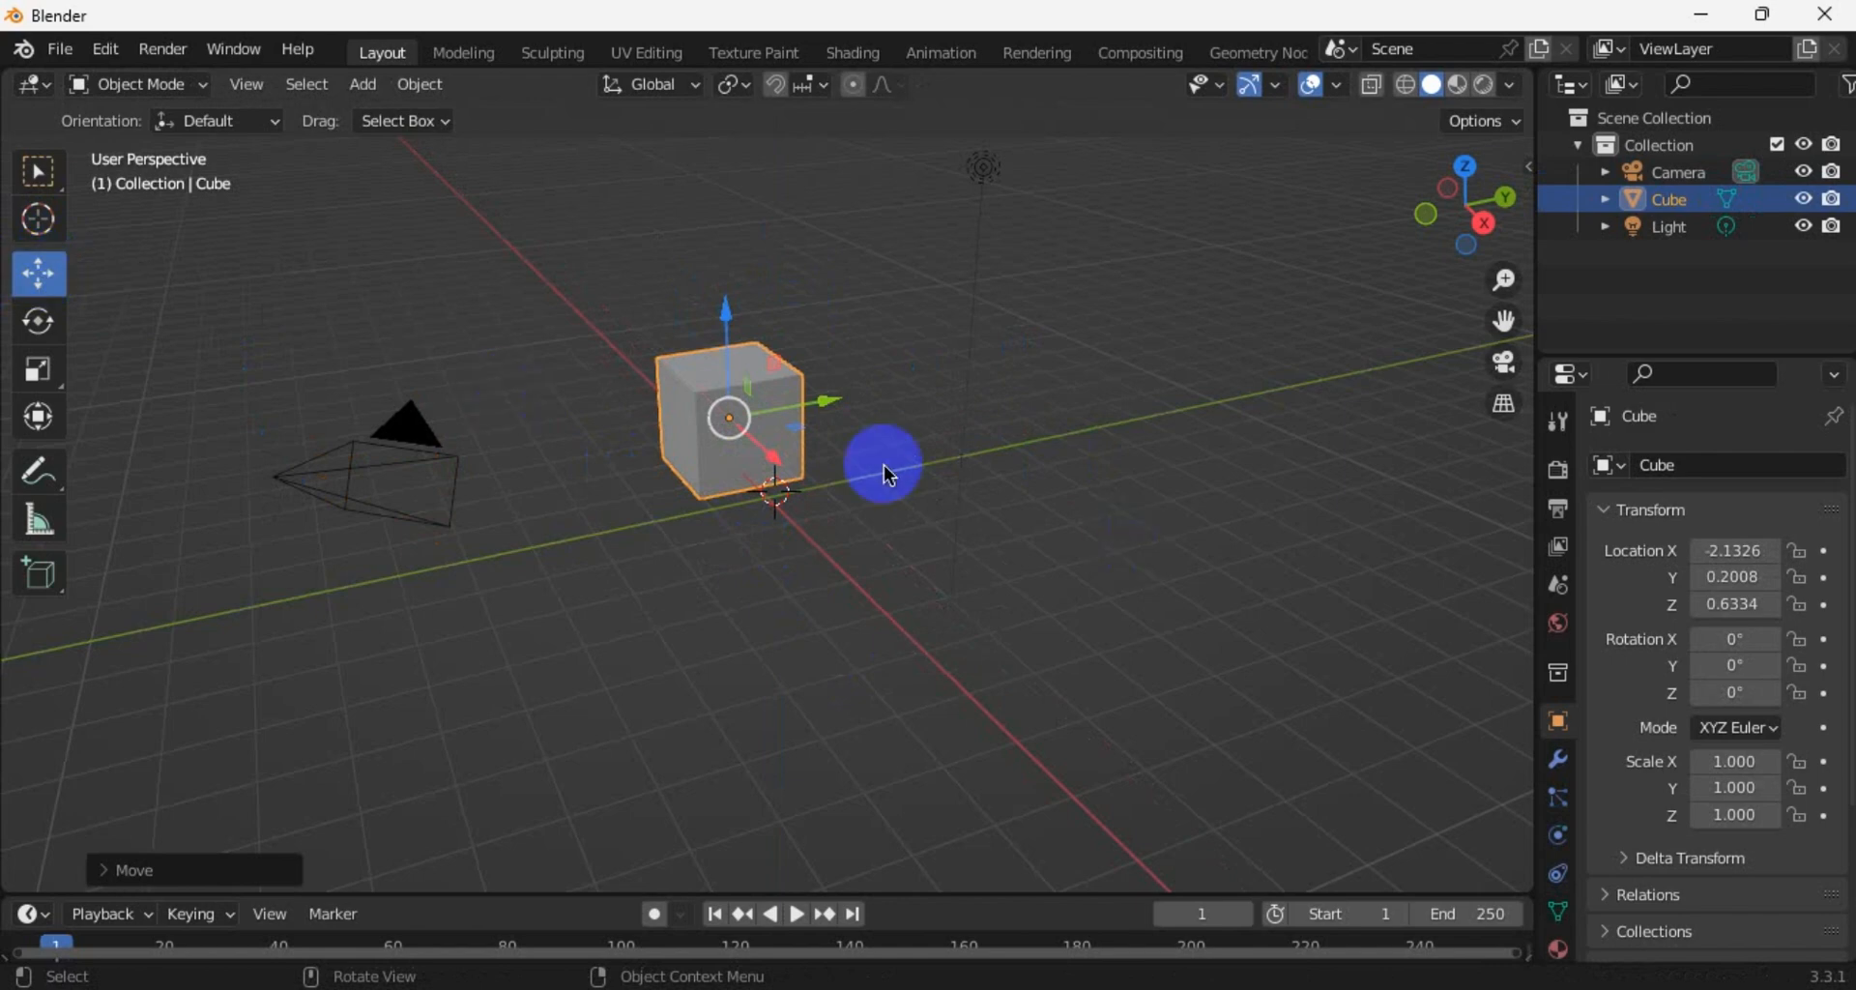
{"action": "left_click_drag", "start_coordinate": [731, 315], "coordinate": [739, 406]}
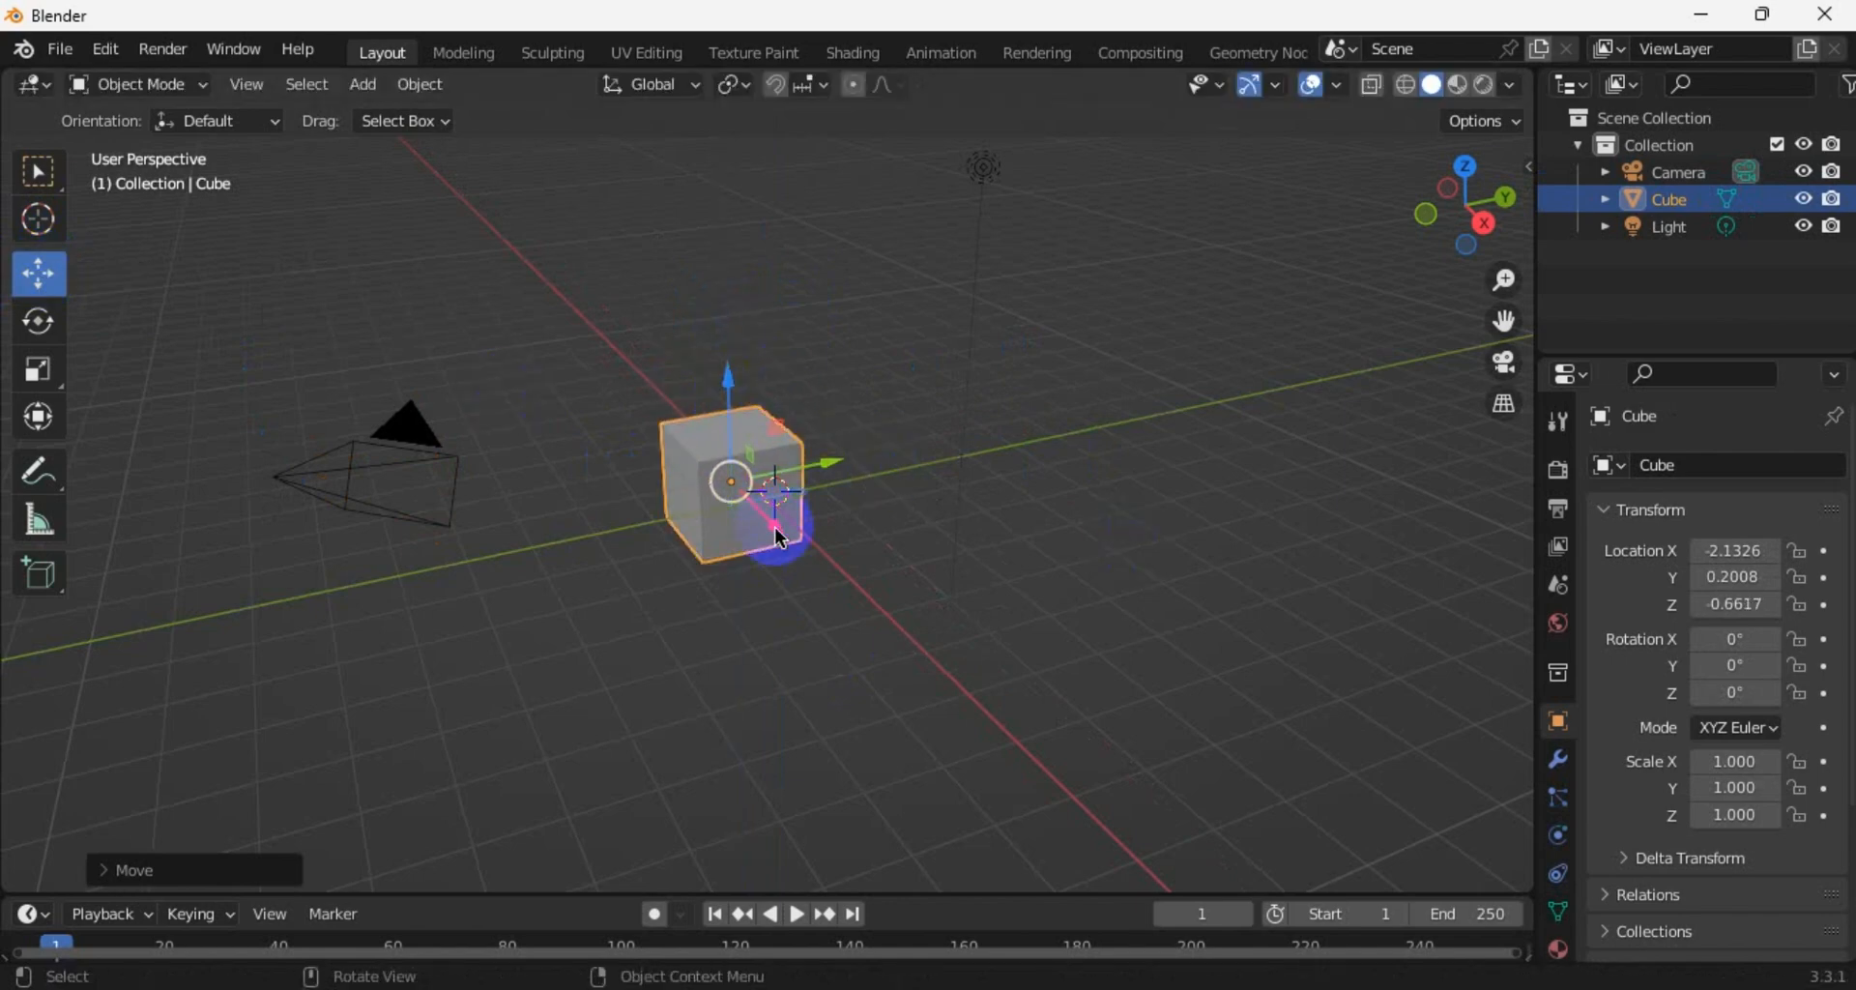
{"action": "left_click_drag", "start_coordinate": [775, 526], "coordinate": [966, 509]}
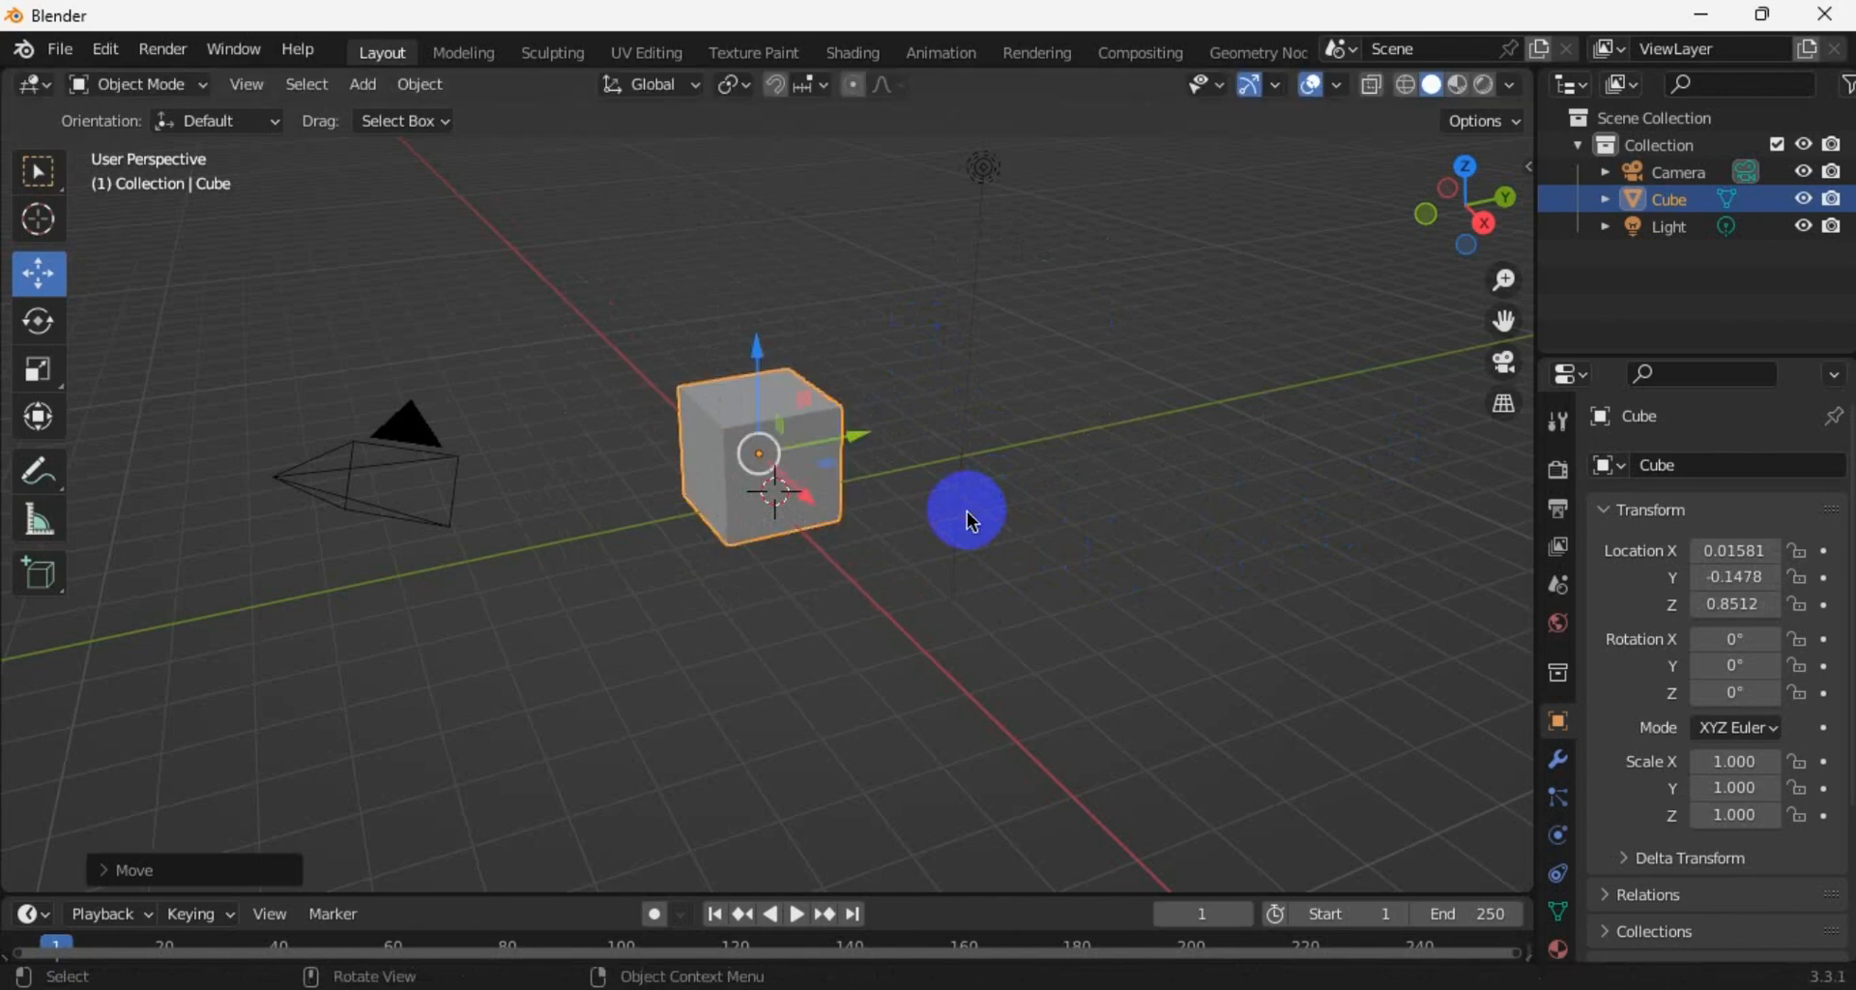
Rotate the cube freely with the Rotate tool to about X 150°, Y -58.9°, Z 409°
{"action": "left_click", "coordinate": [41, 322]}
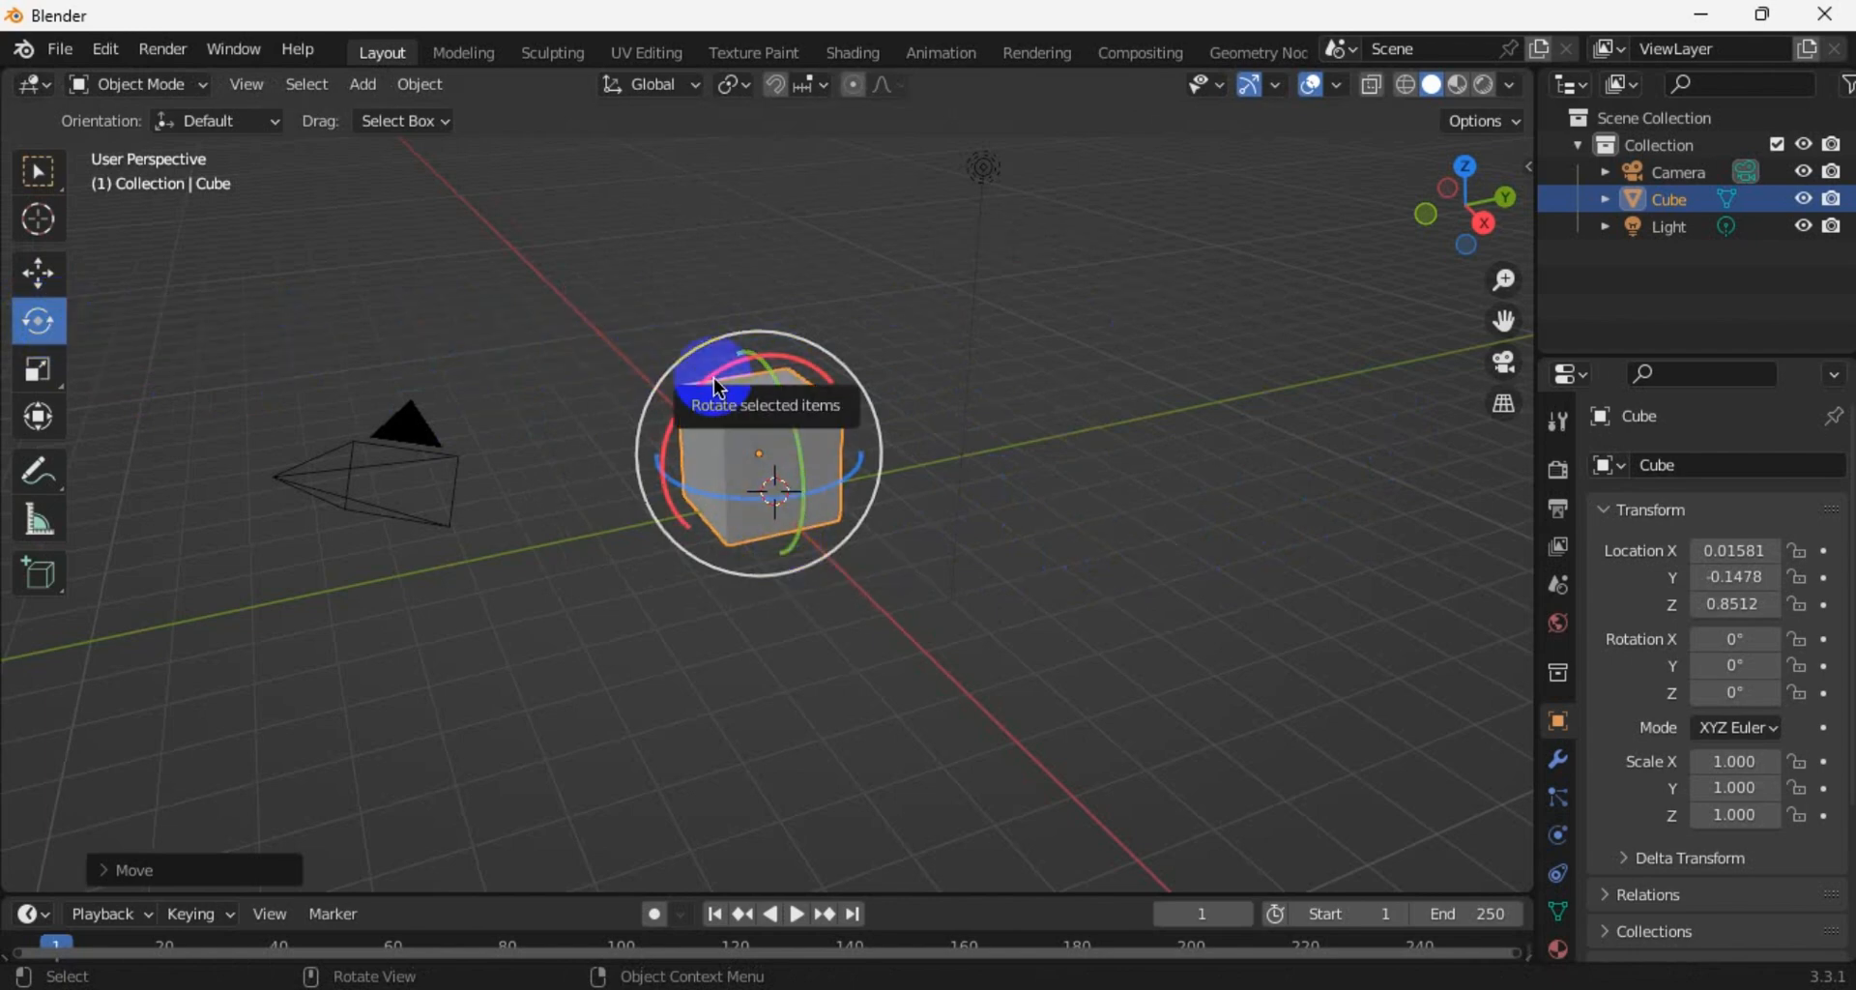
{"action": "left_click_drag", "start_coordinate": [714, 381], "coordinate": [793, 426]}
{"action": "left_click_drag", "start_coordinate": [819, 489], "coordinate": [763, 504]}
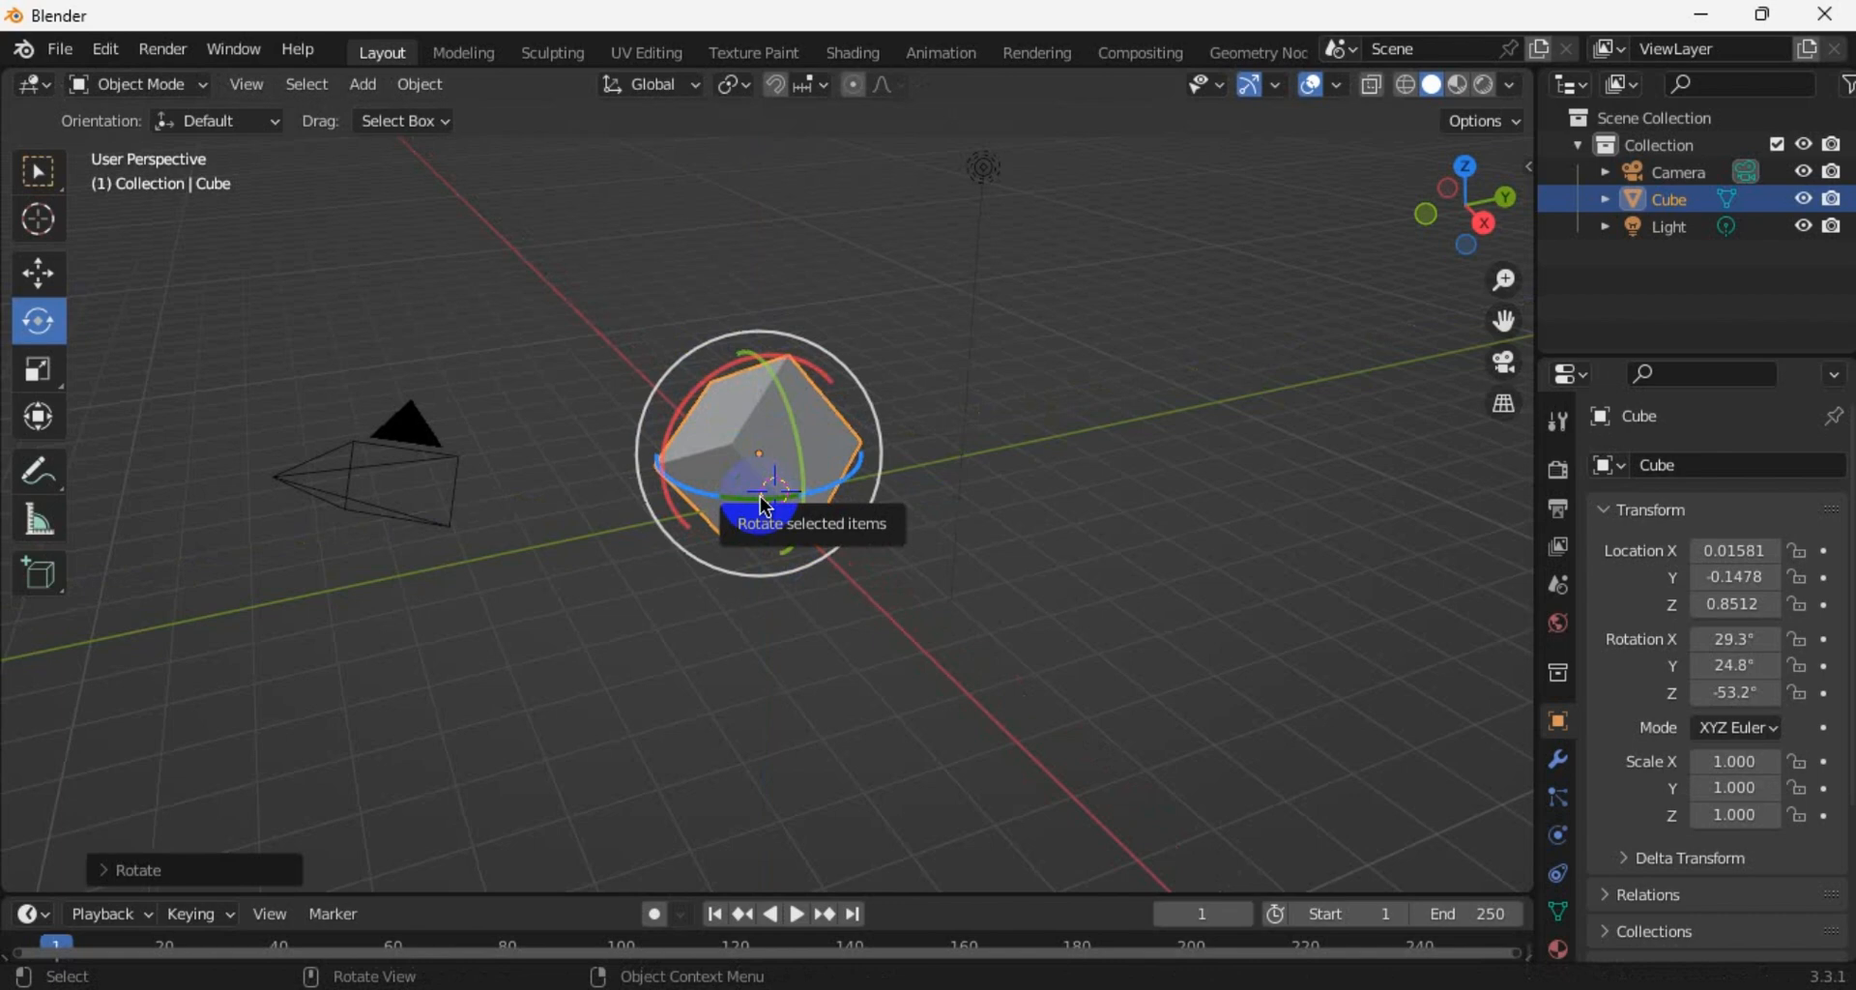
{"action": "left_click_drag", "start_coordinate": [791, 503], "coordinate": [744, 454]}
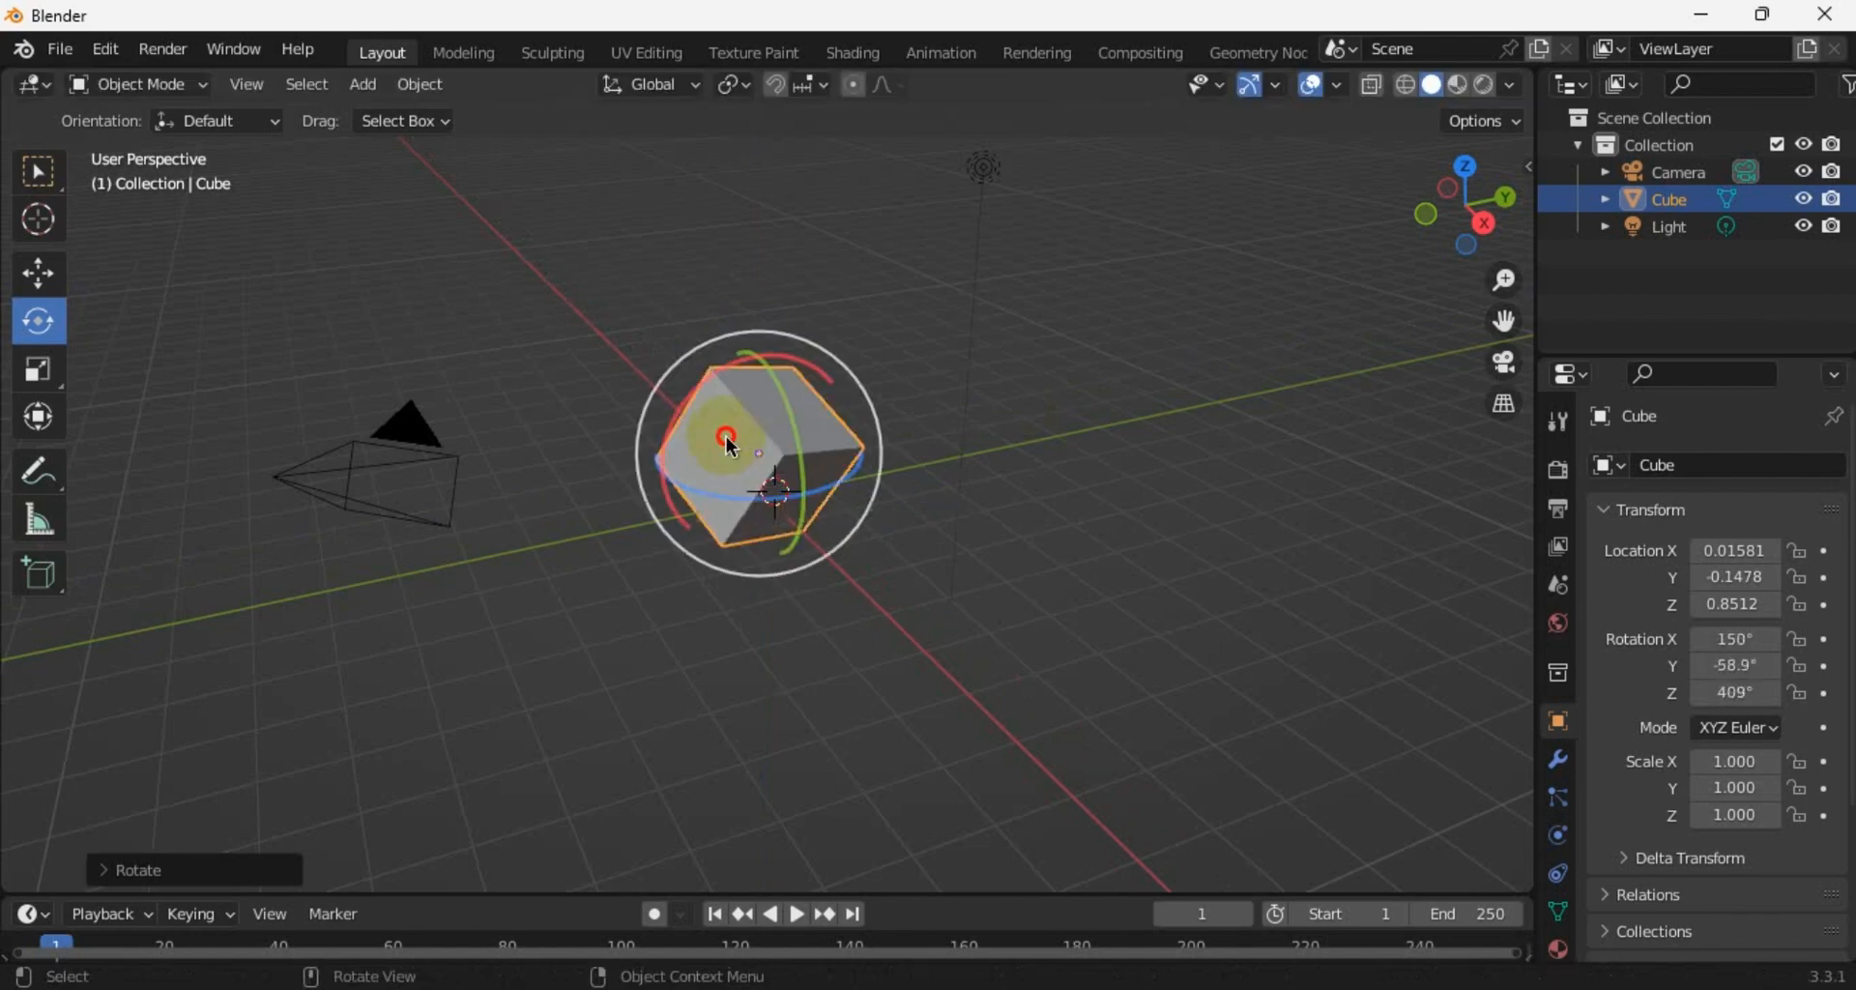
Enlarge the cube with the Scale tool, then shrink it to a scale of about X 1.001, Y 0.900, Z 0.995
{"action": "left_click", "coordinate": [45, 373]}
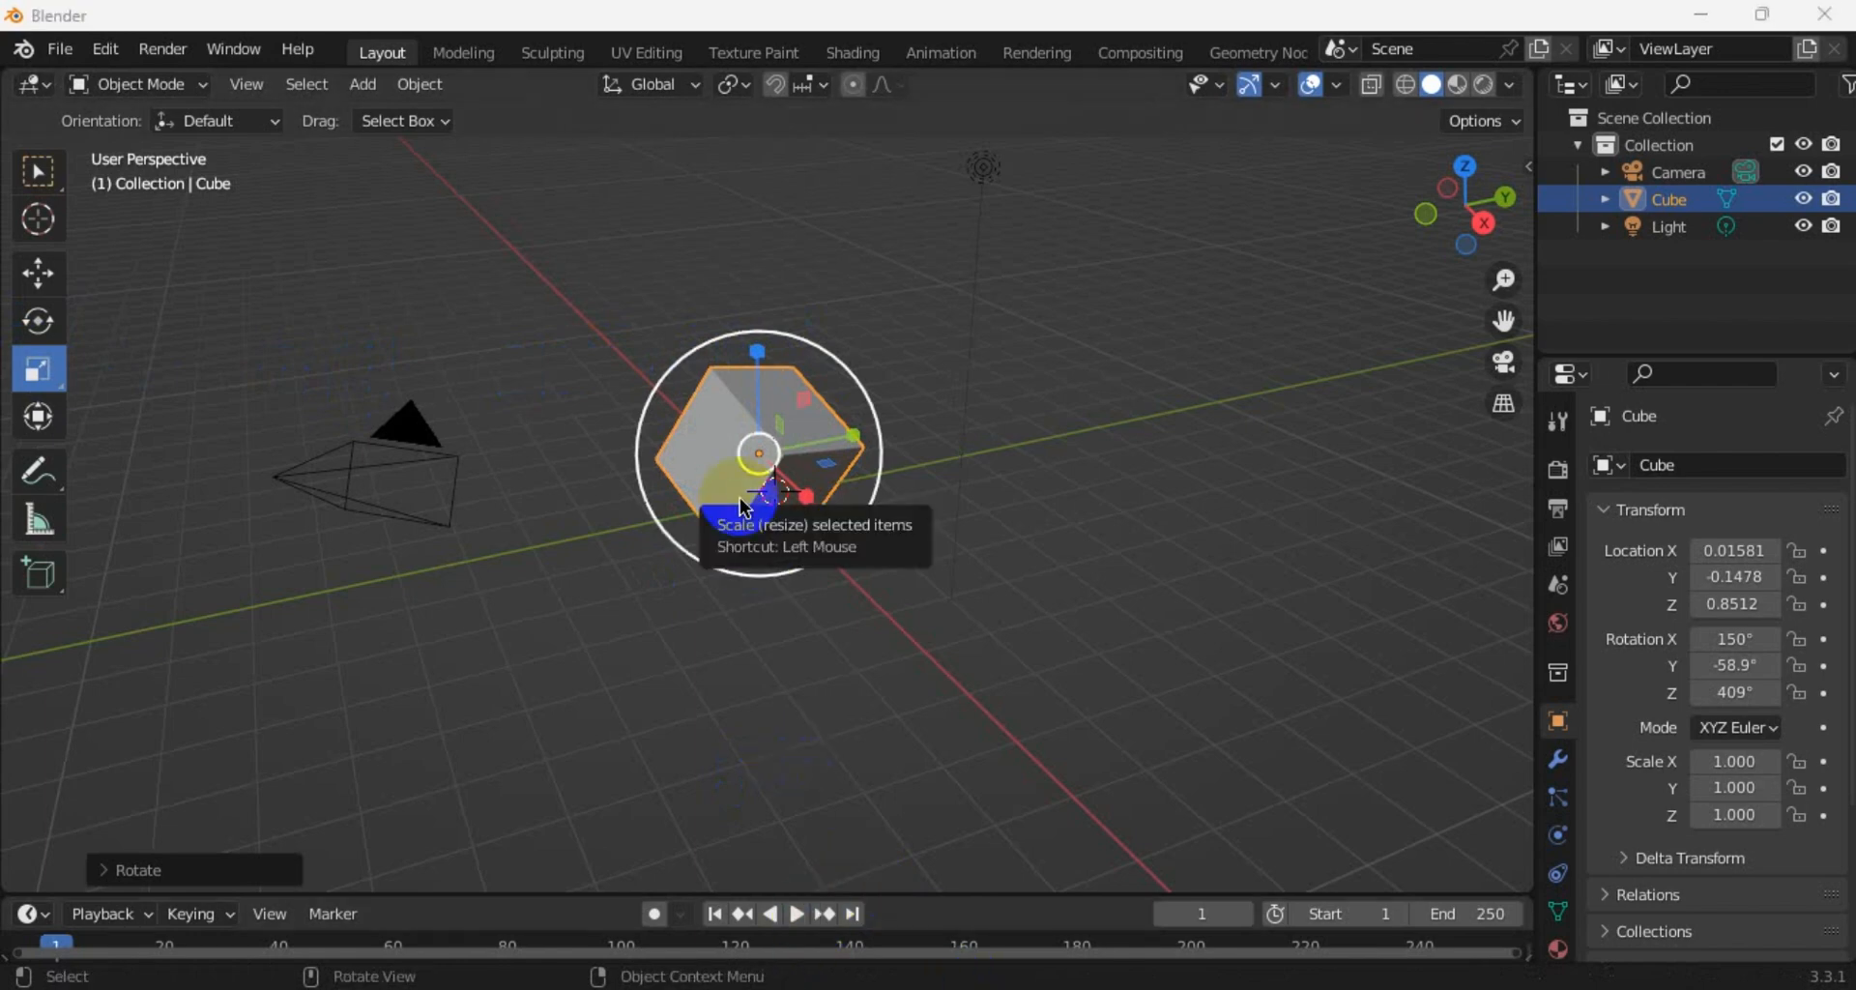
{"action": "left_click_drag", "start_coordinate": [759, 383], "coordinate": [816, 526]}
{"action": "left_click", "coordinate": [756, 316]}
{"action": "left_click", "coordinate": [757, 391]}
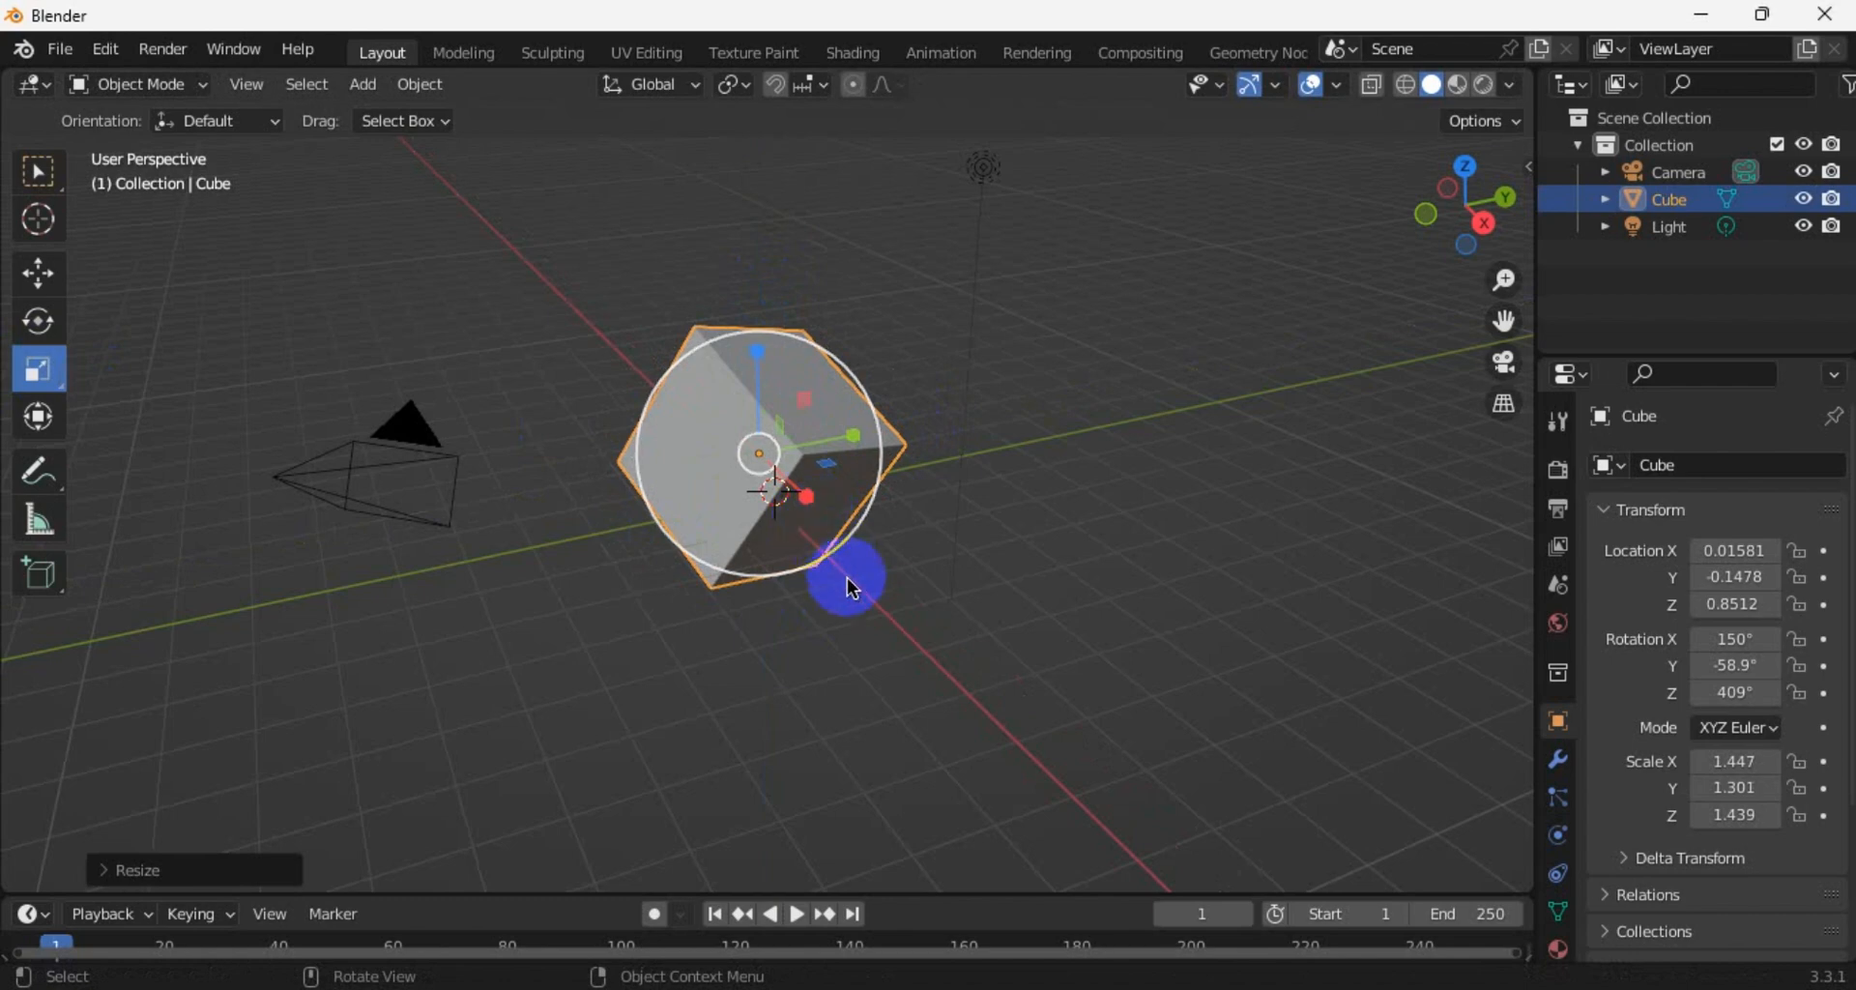
{"action": "key", "text": "s"}
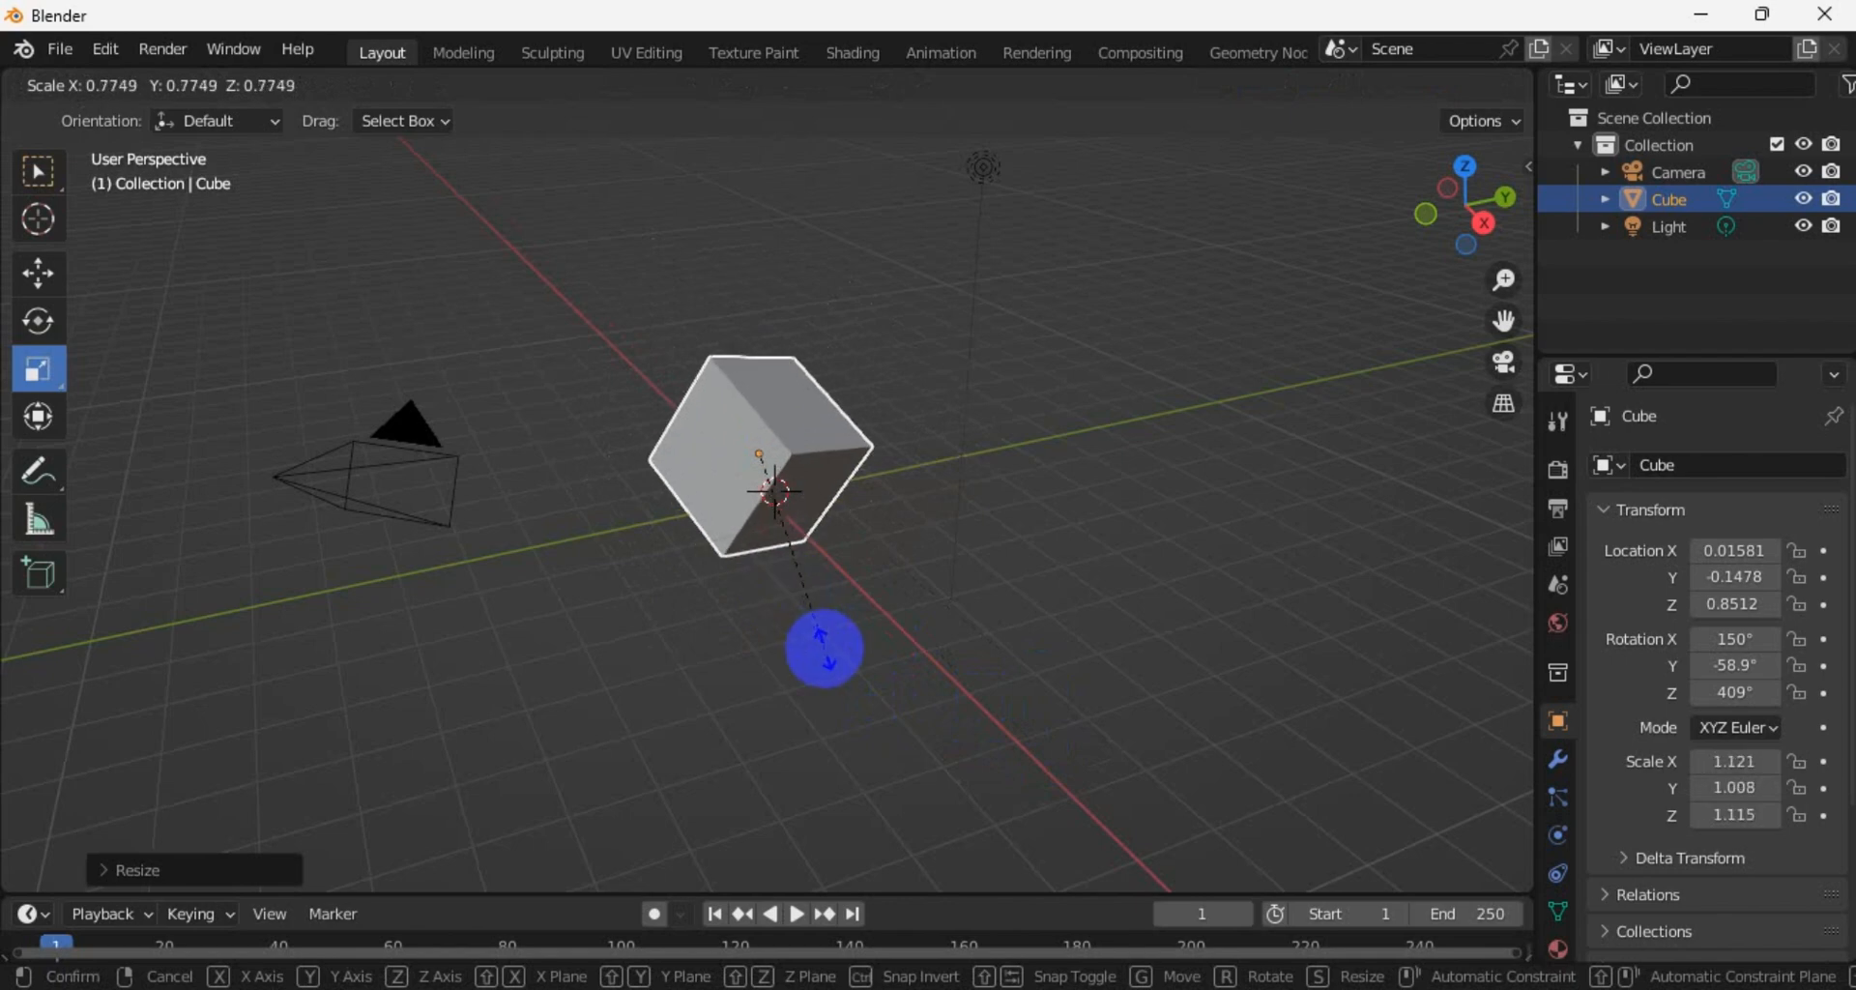
{"action": "left_click", "coordinate": [810, 629]}
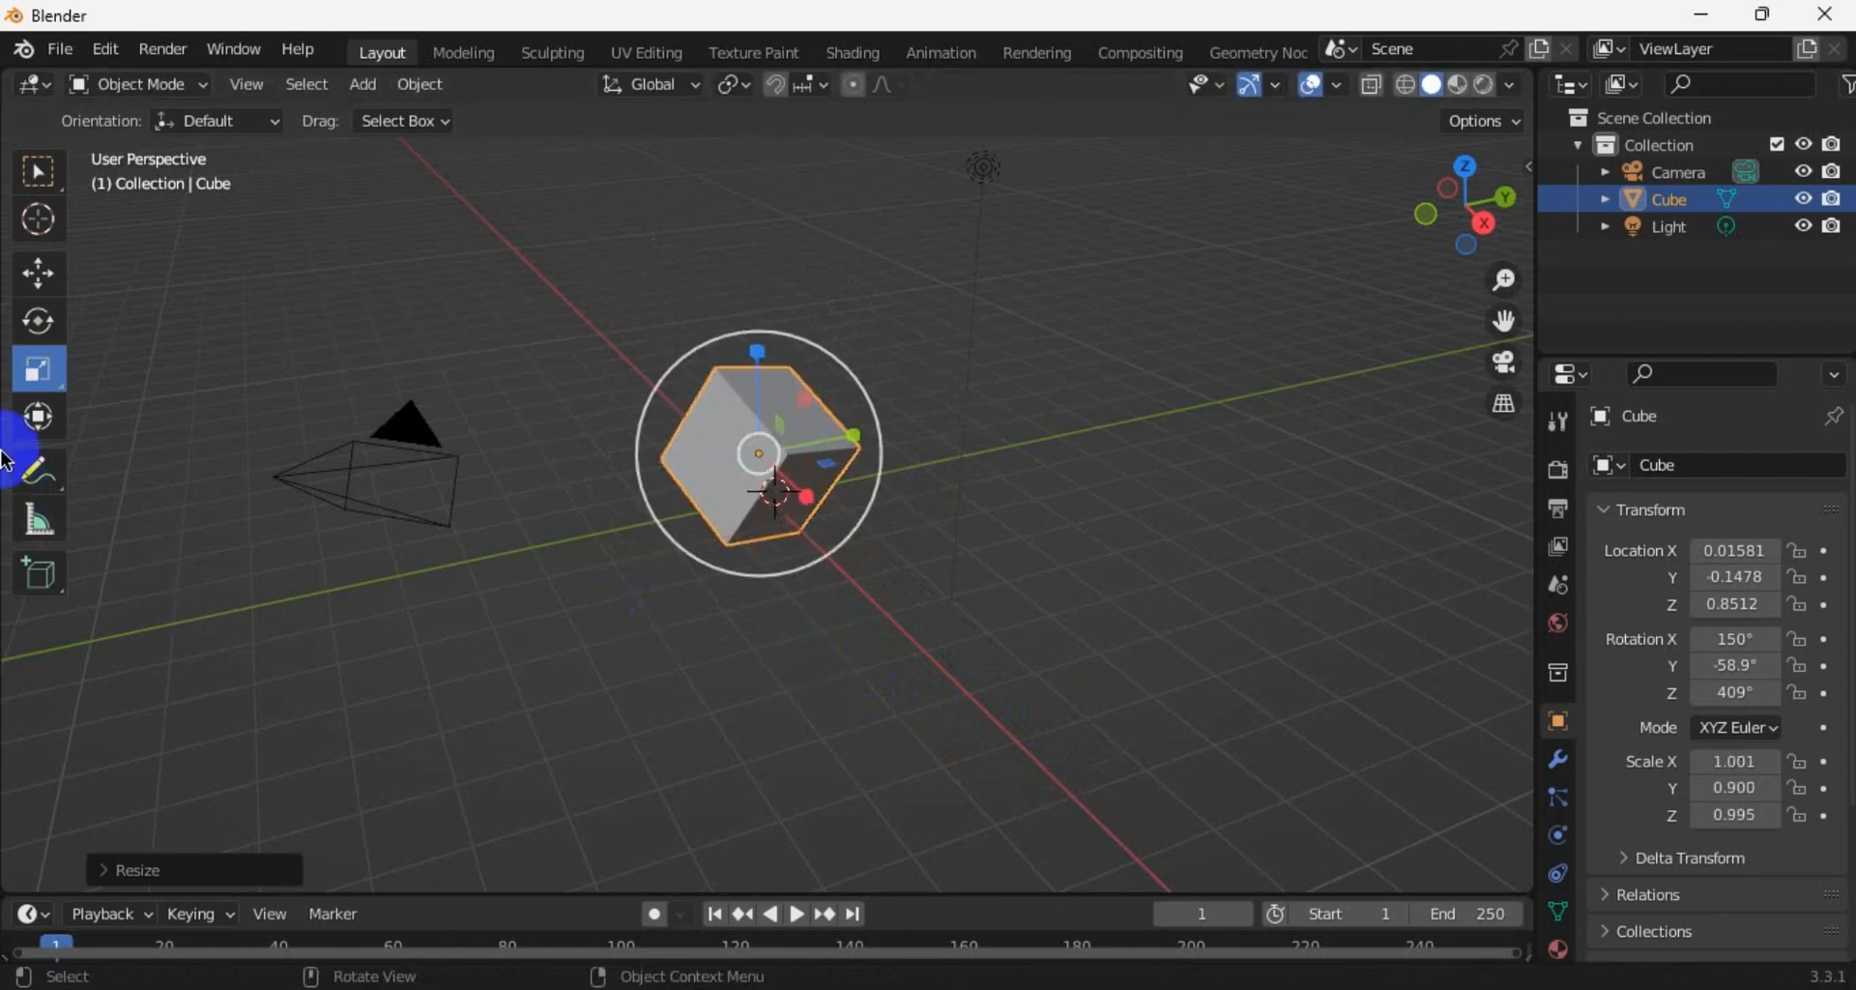
Cycle through the Move, Rotate and Scale tools, then activate Transform and show its combined gizmo on the cube, camera and light
{"action": "left_click", "coordinate": [48, 274]}
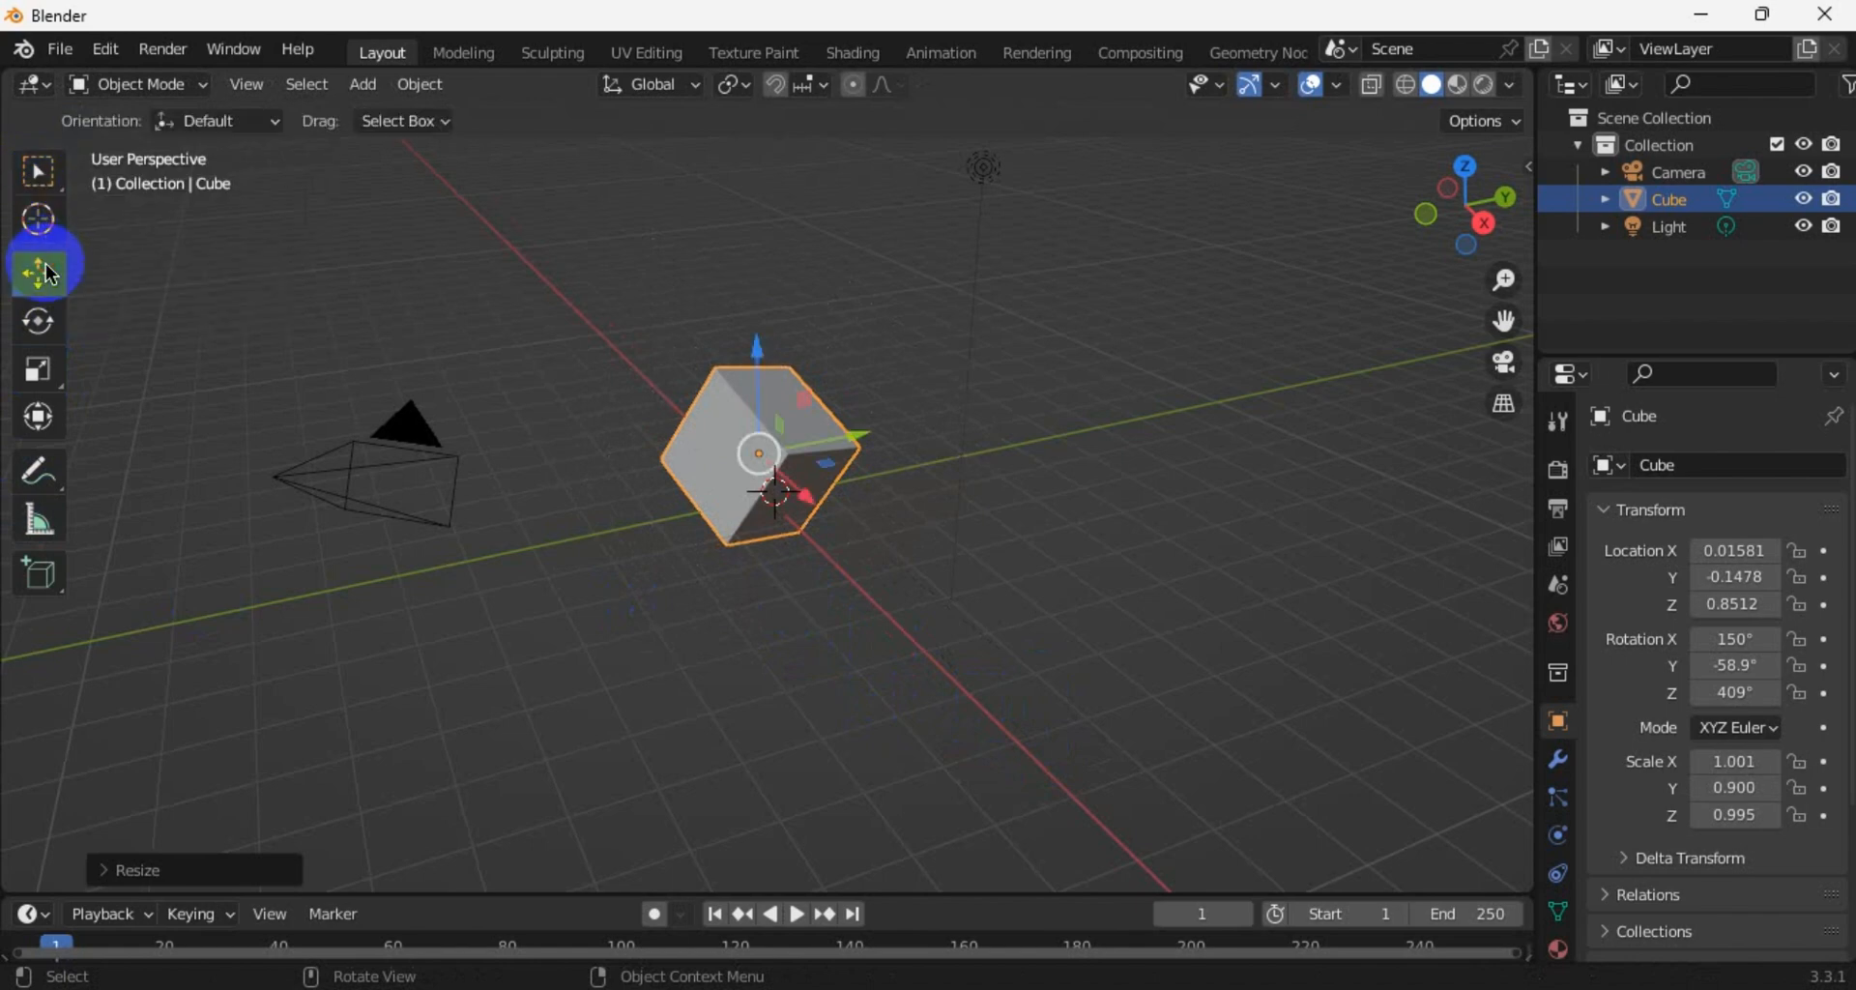
{"action": "left_click", "coordinate": [41, 334]}
{"action": "left_click", "coordinate": [36, 386]}
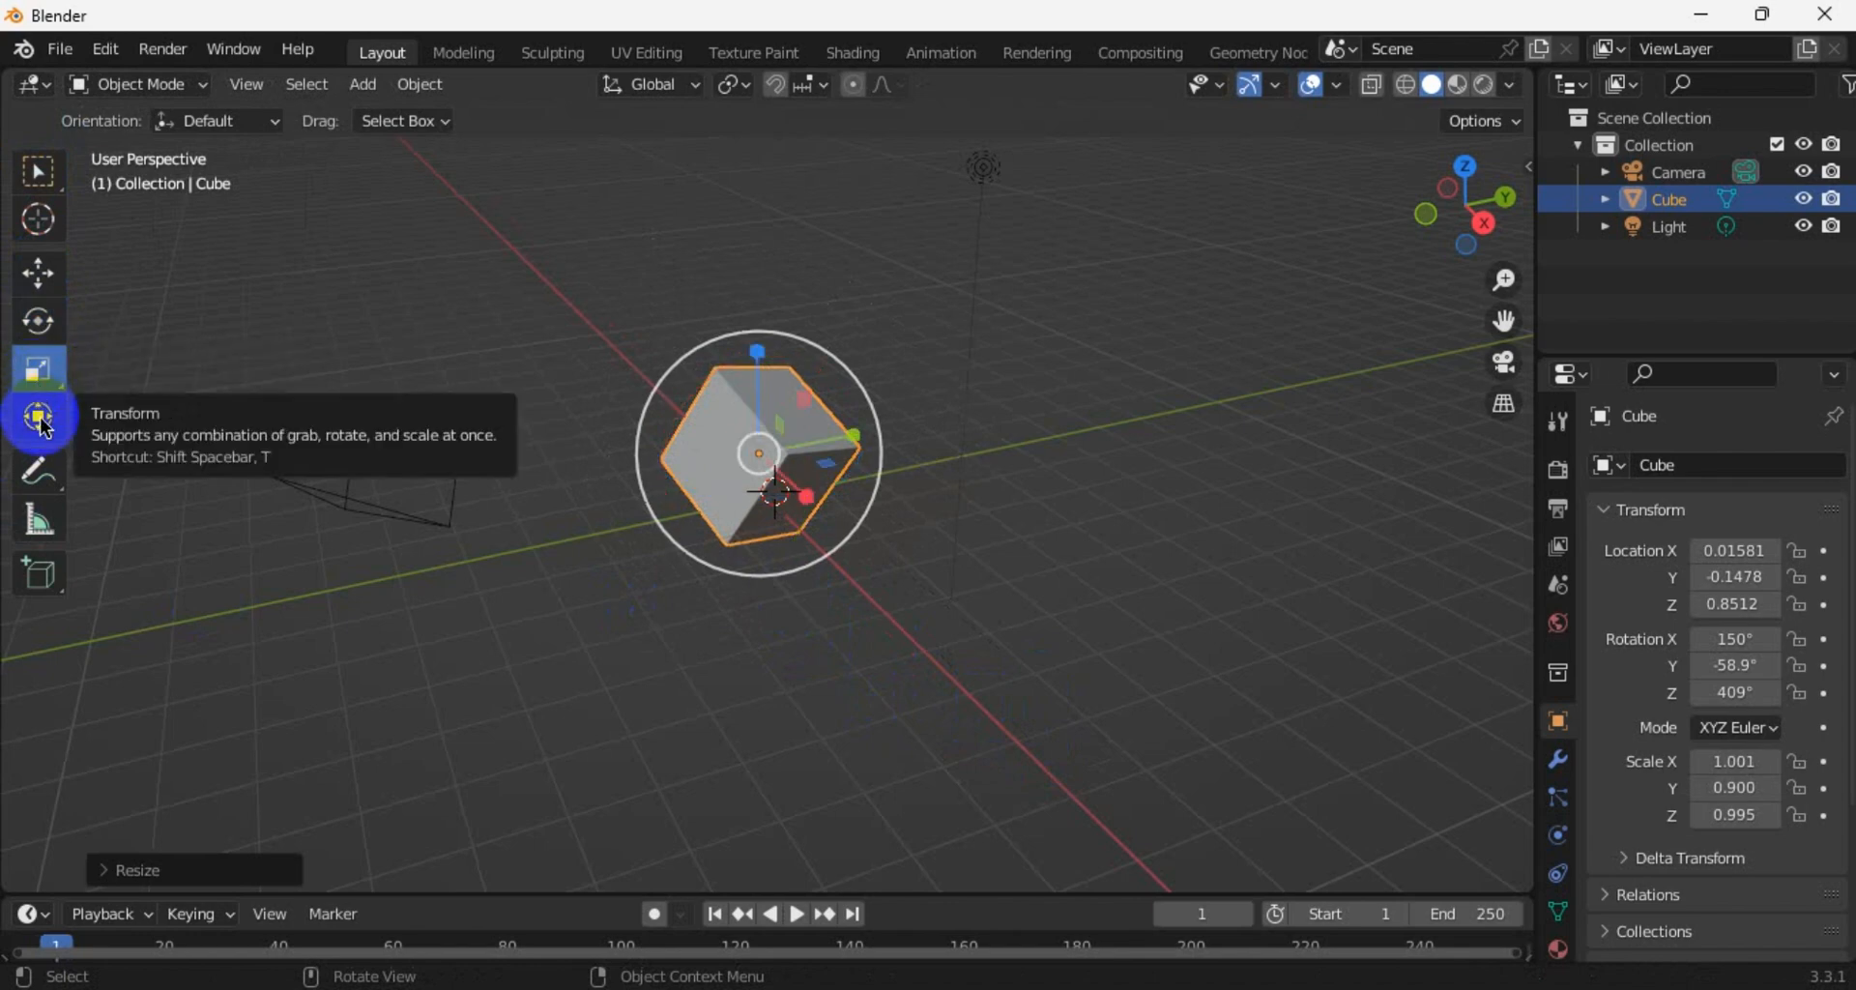
{"action": "left_click", "coordinate": [40, 422]}
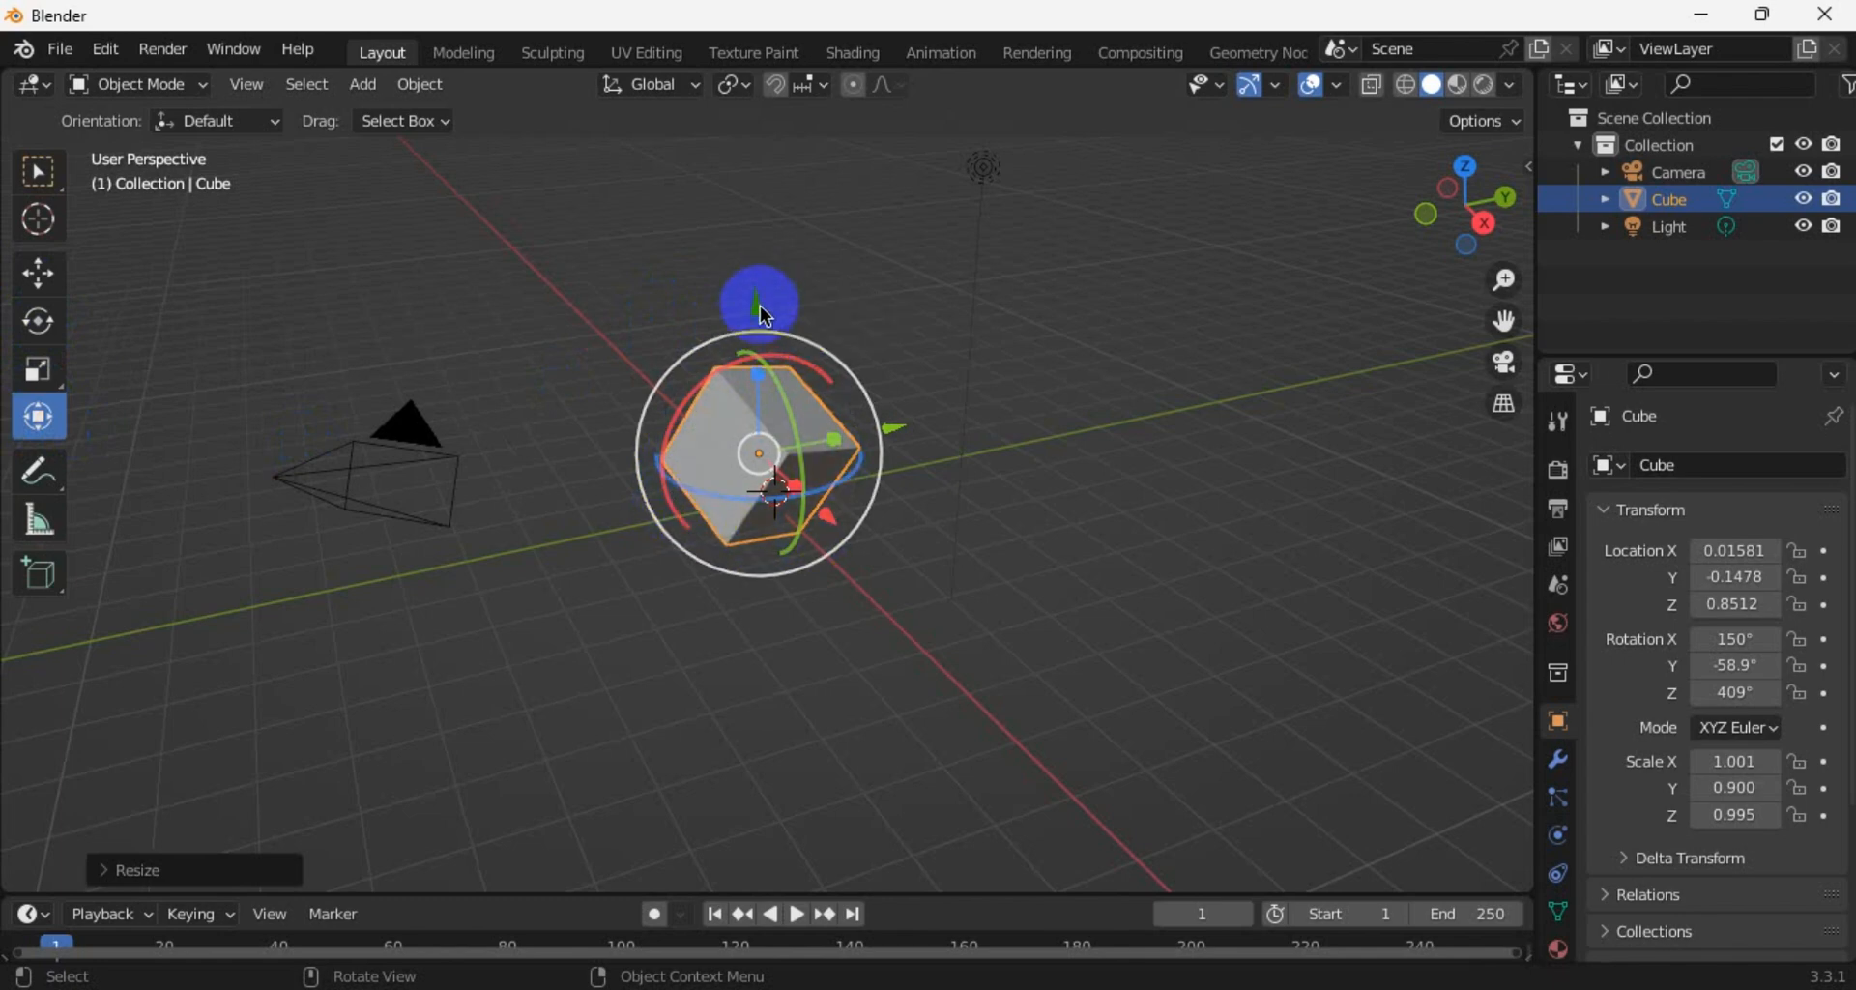
{"action": "left_click", "coordinate": [40, 416]}
{"action": "left_click", "coordinate": [390, 452]}
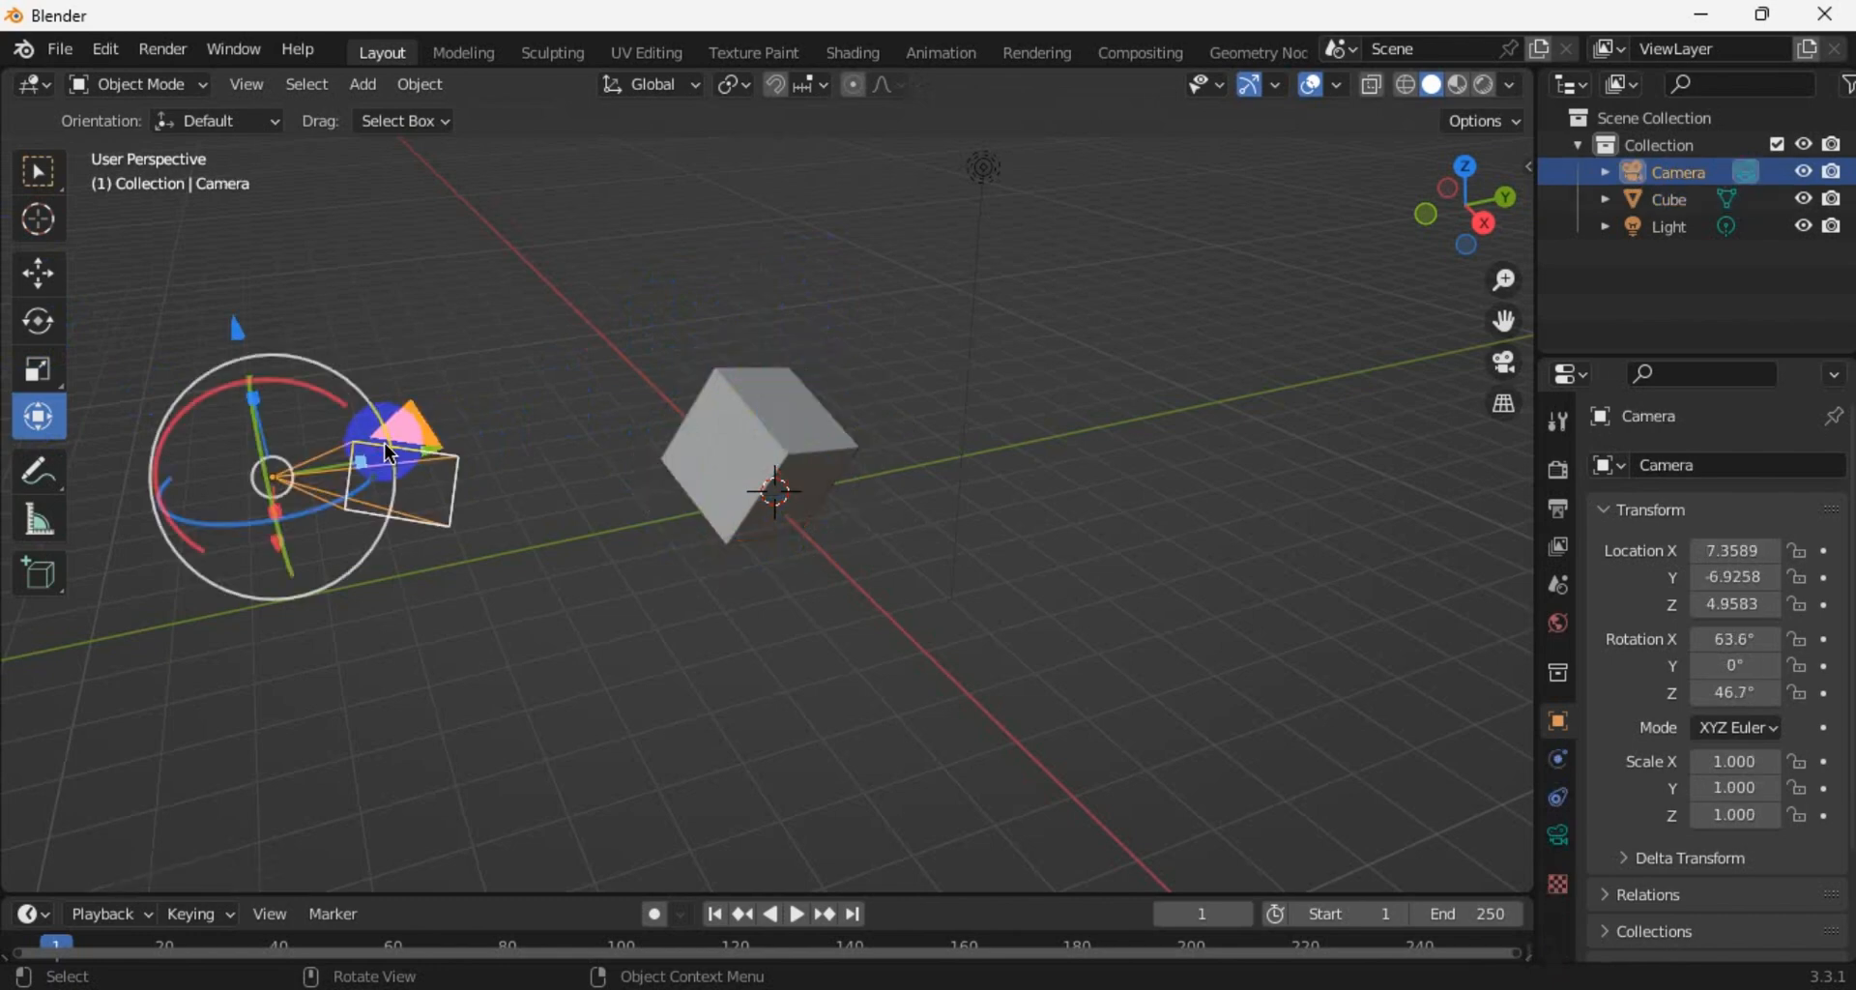
{"action": "left_click", "coordinate": [995, 176]}
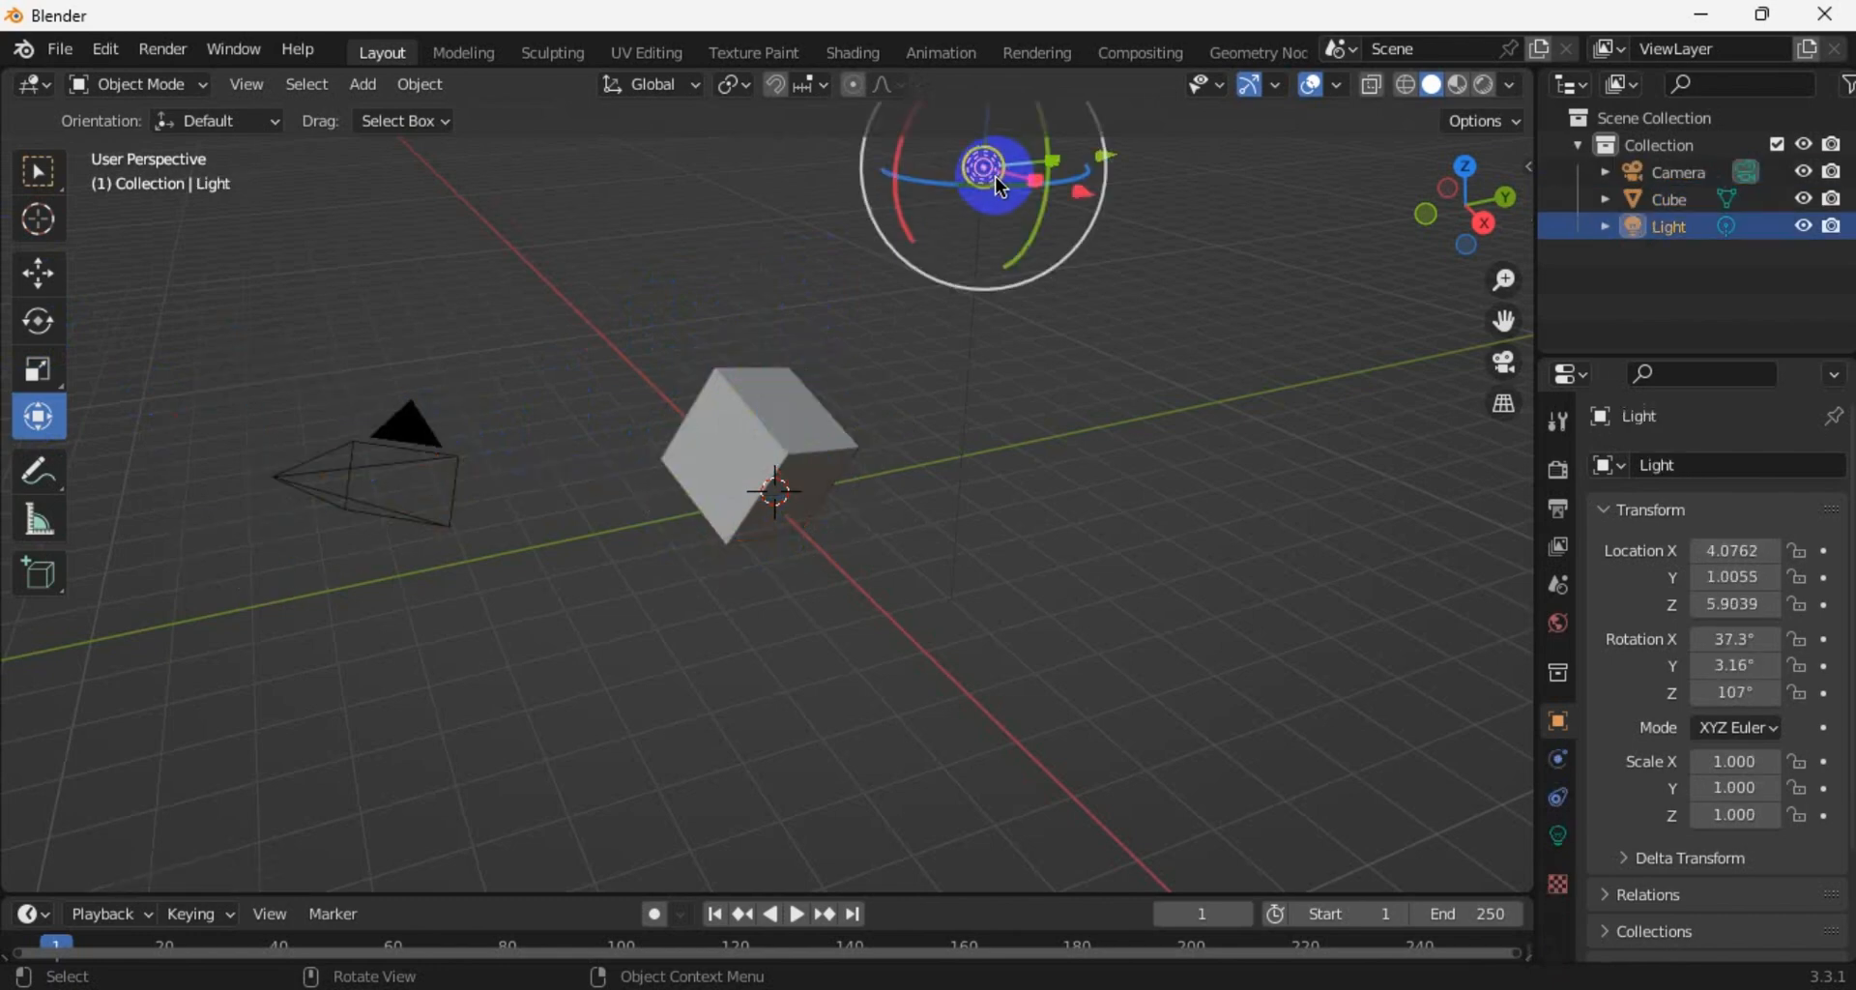
Select the camera and then the cube to show each one's Transform gizmo, then deselect everything
{"action": "left_click", "coordinate": [420, 446]}
{"action": "left_click", "coordinate": [788, 454]}
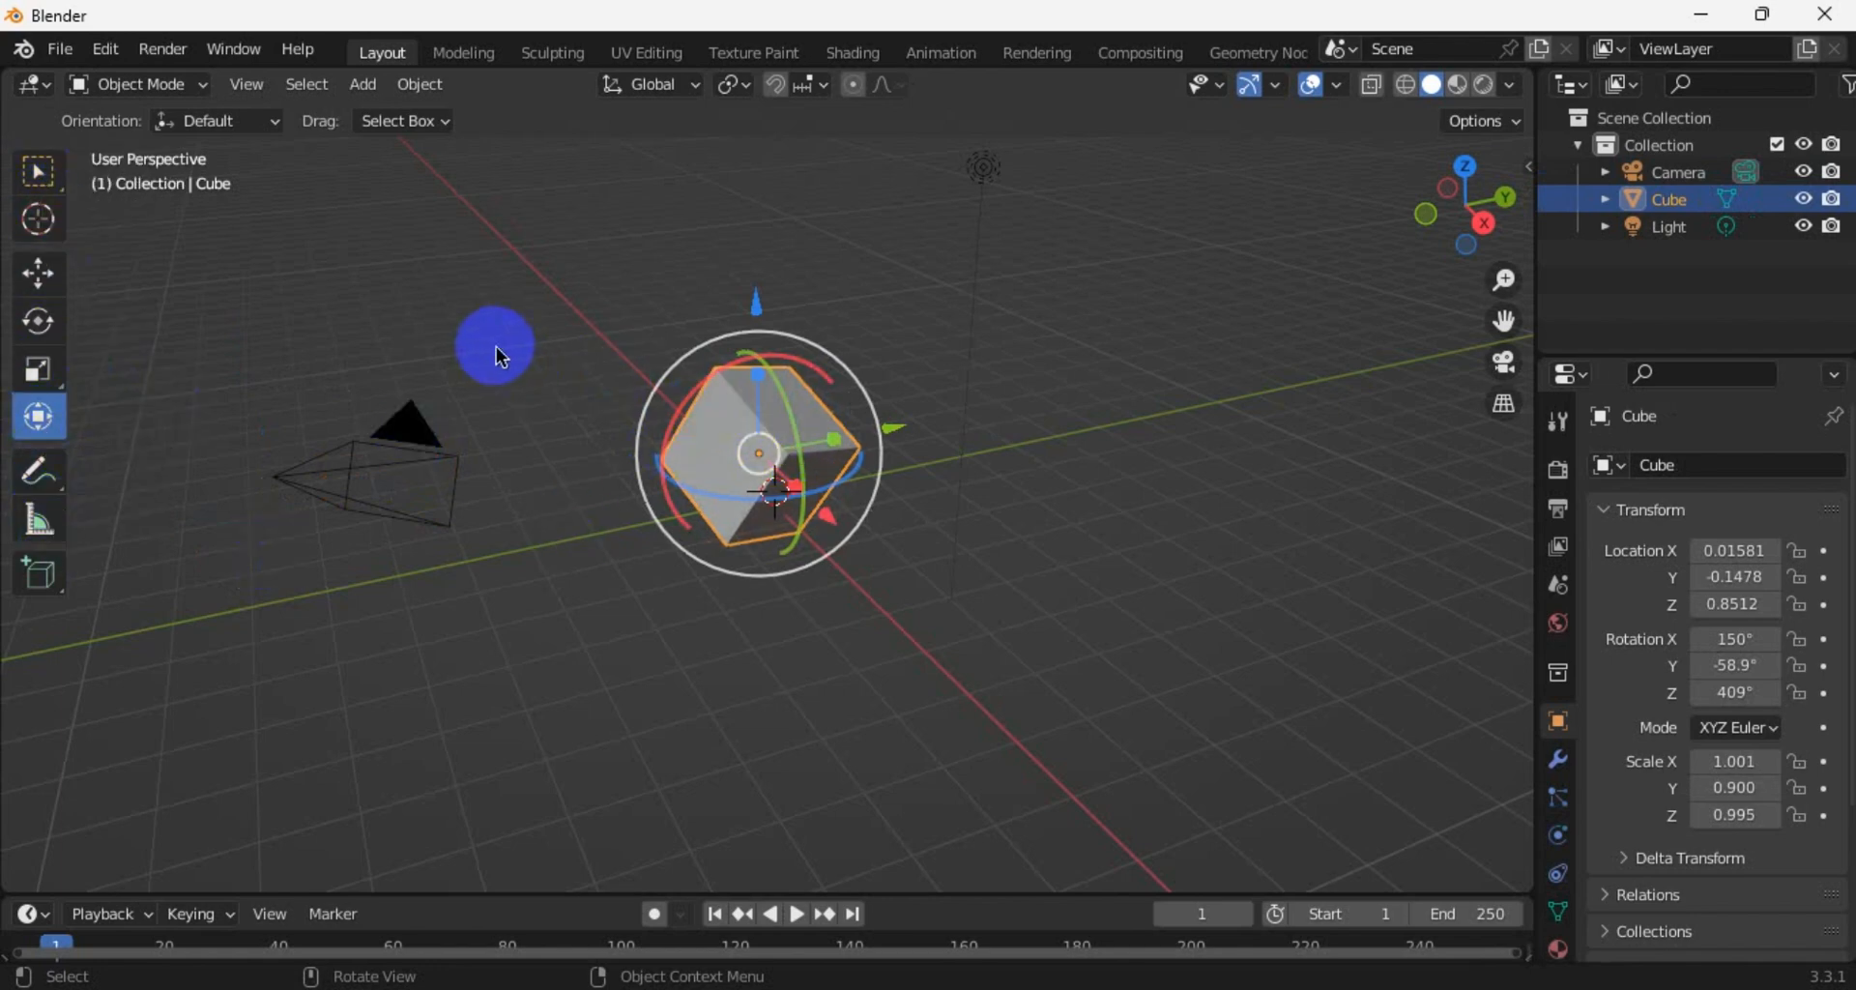
{"action": "left_click", "coordinate": [1015, 392]}
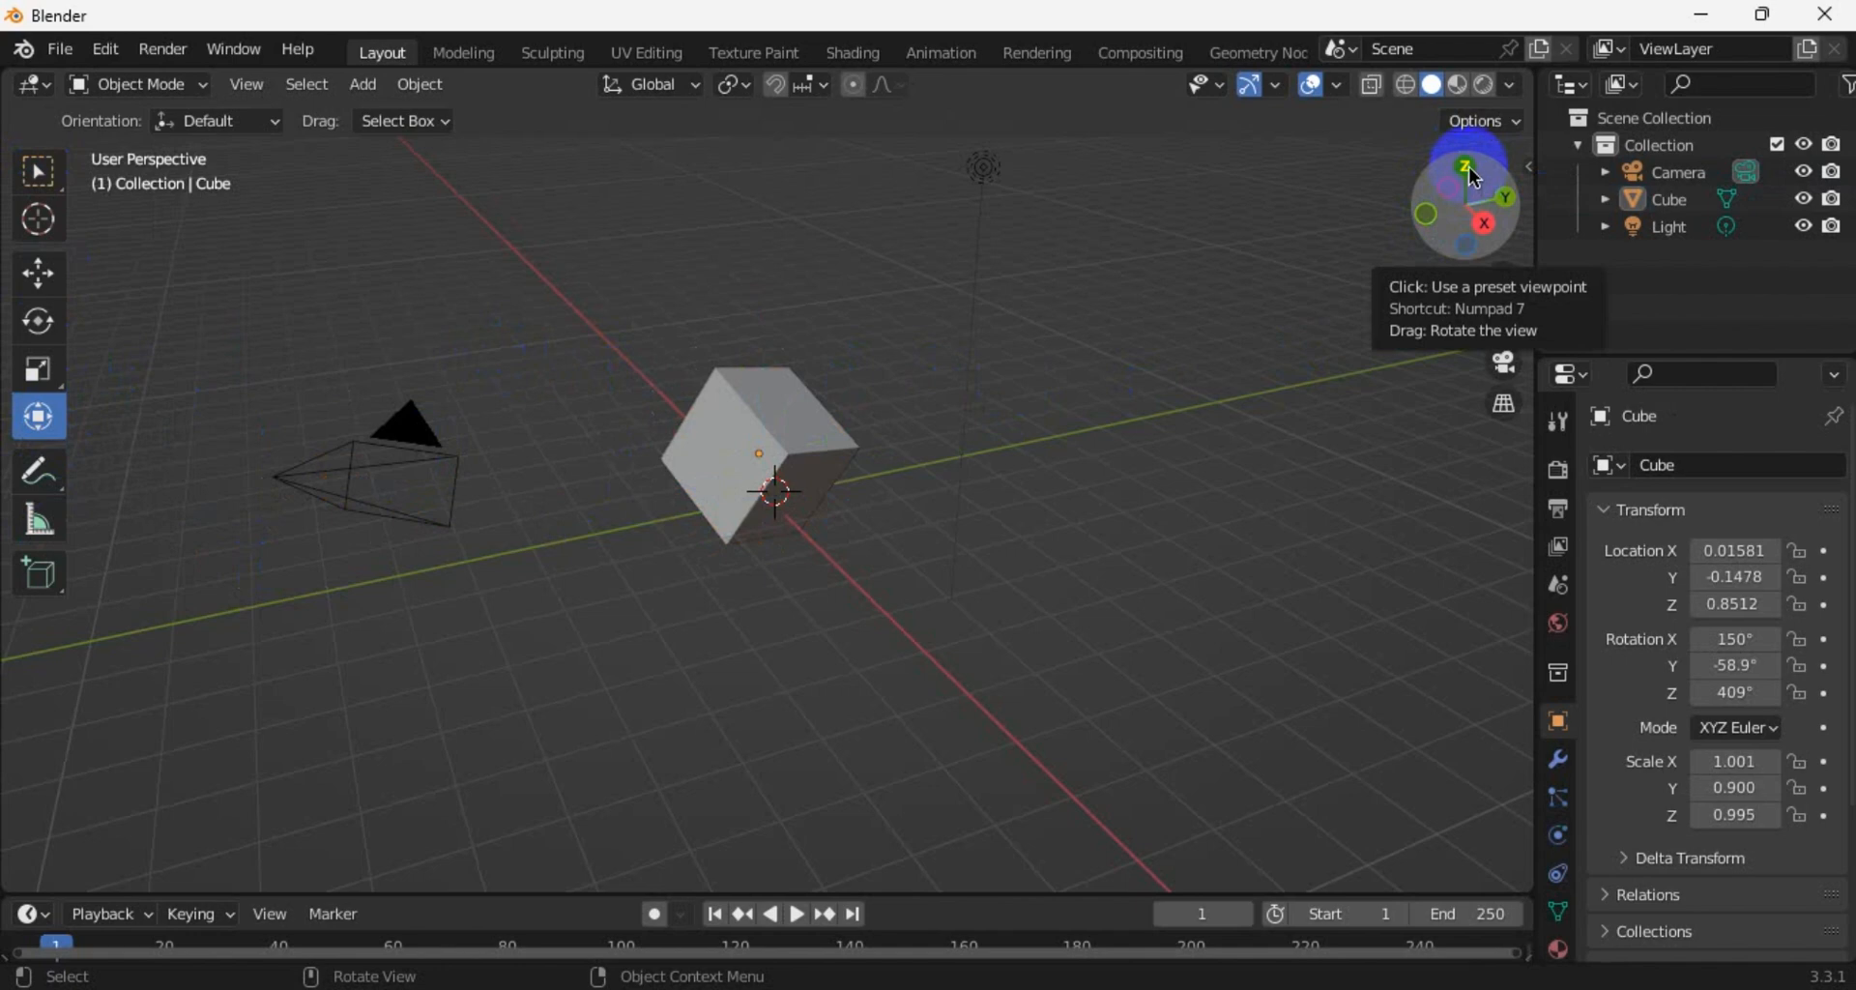
Select the cube and examine it from above and from several sides, both far away and close up
{"action": "left_click_drag", "start_coordinate": [1470, 166], "coordinate": [1485, 142]}
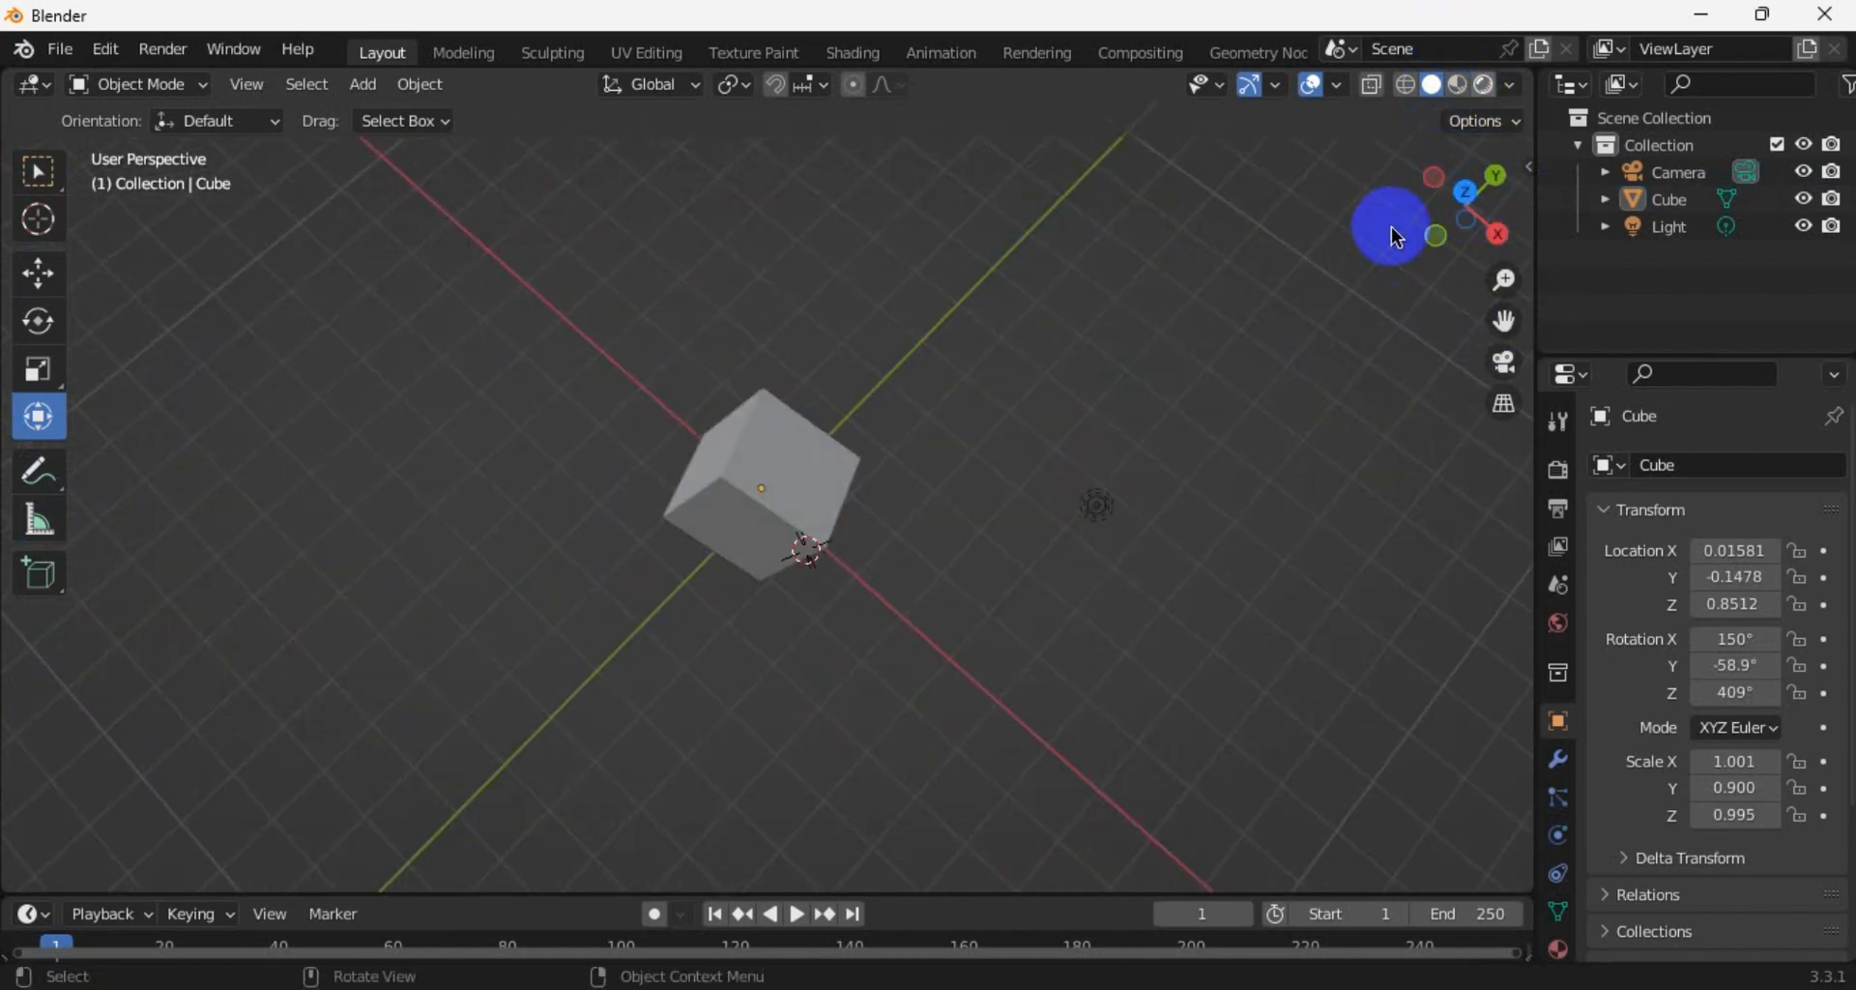
{"action": "left_click", "coordinate": [794, 580]}
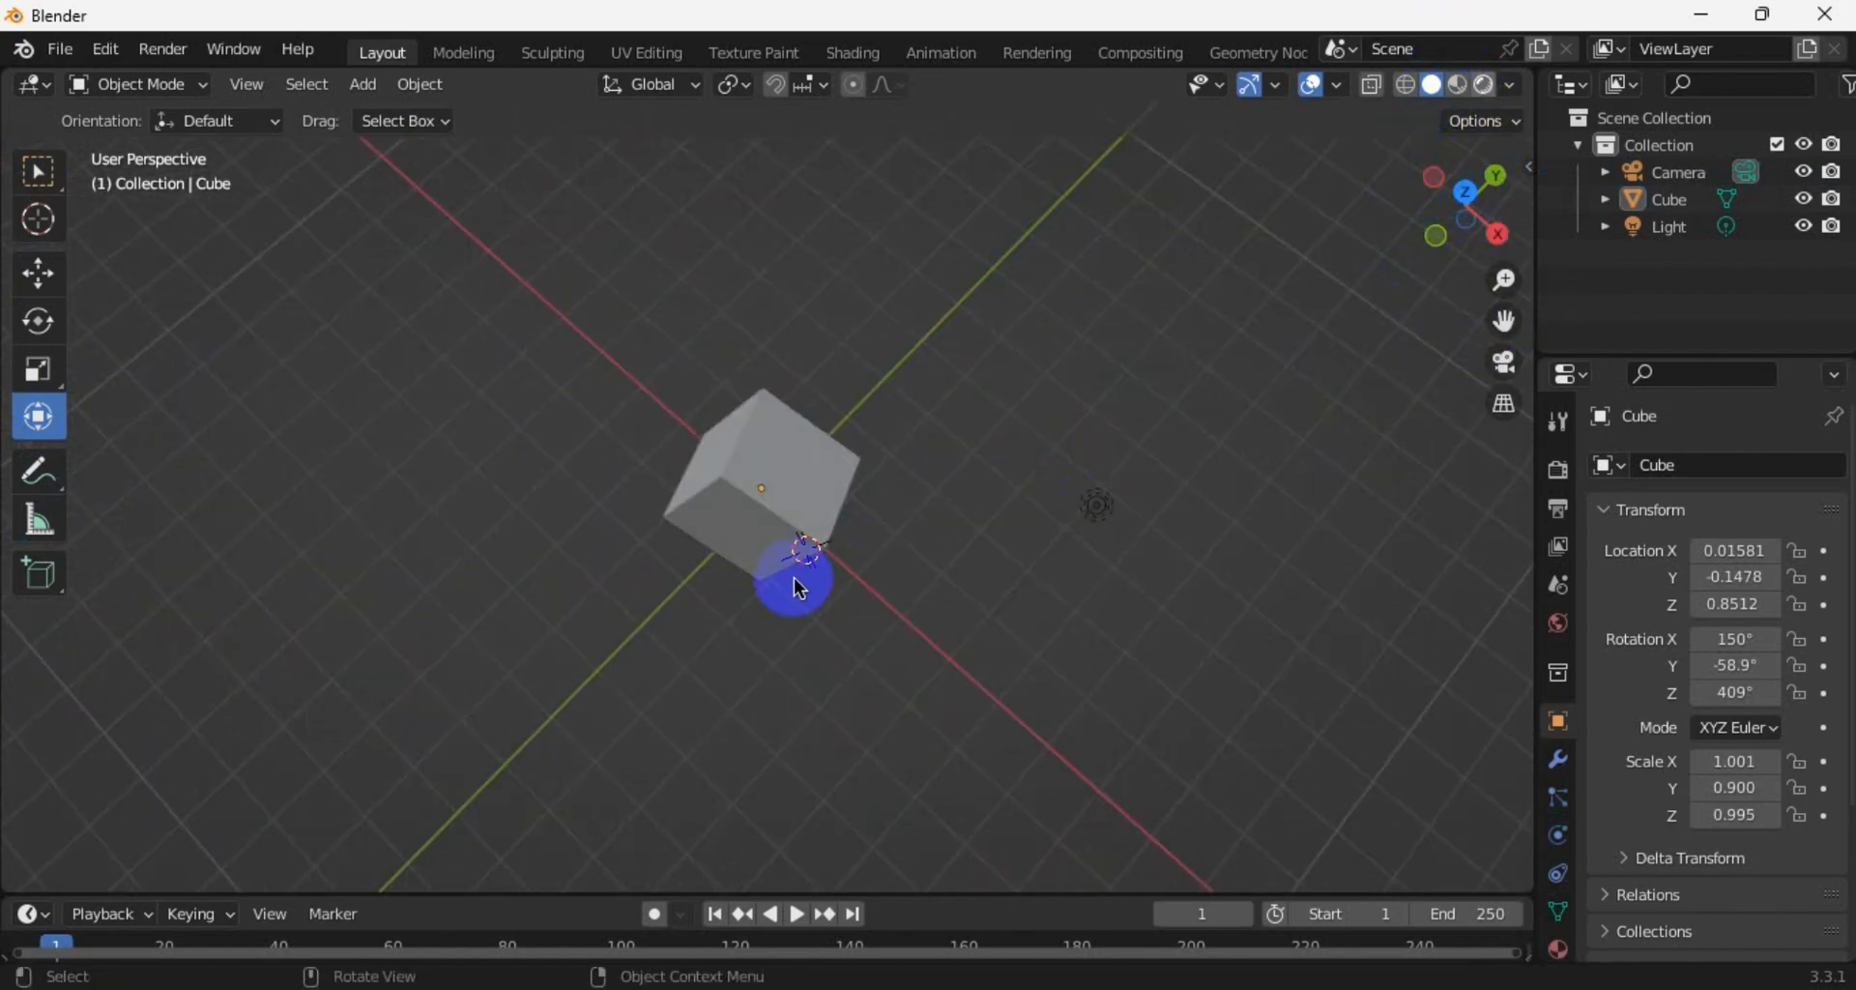
{"action": "scroll", "coordinate": [1048, 425], "scroll_direction": "down", "scroll_amount": 6}
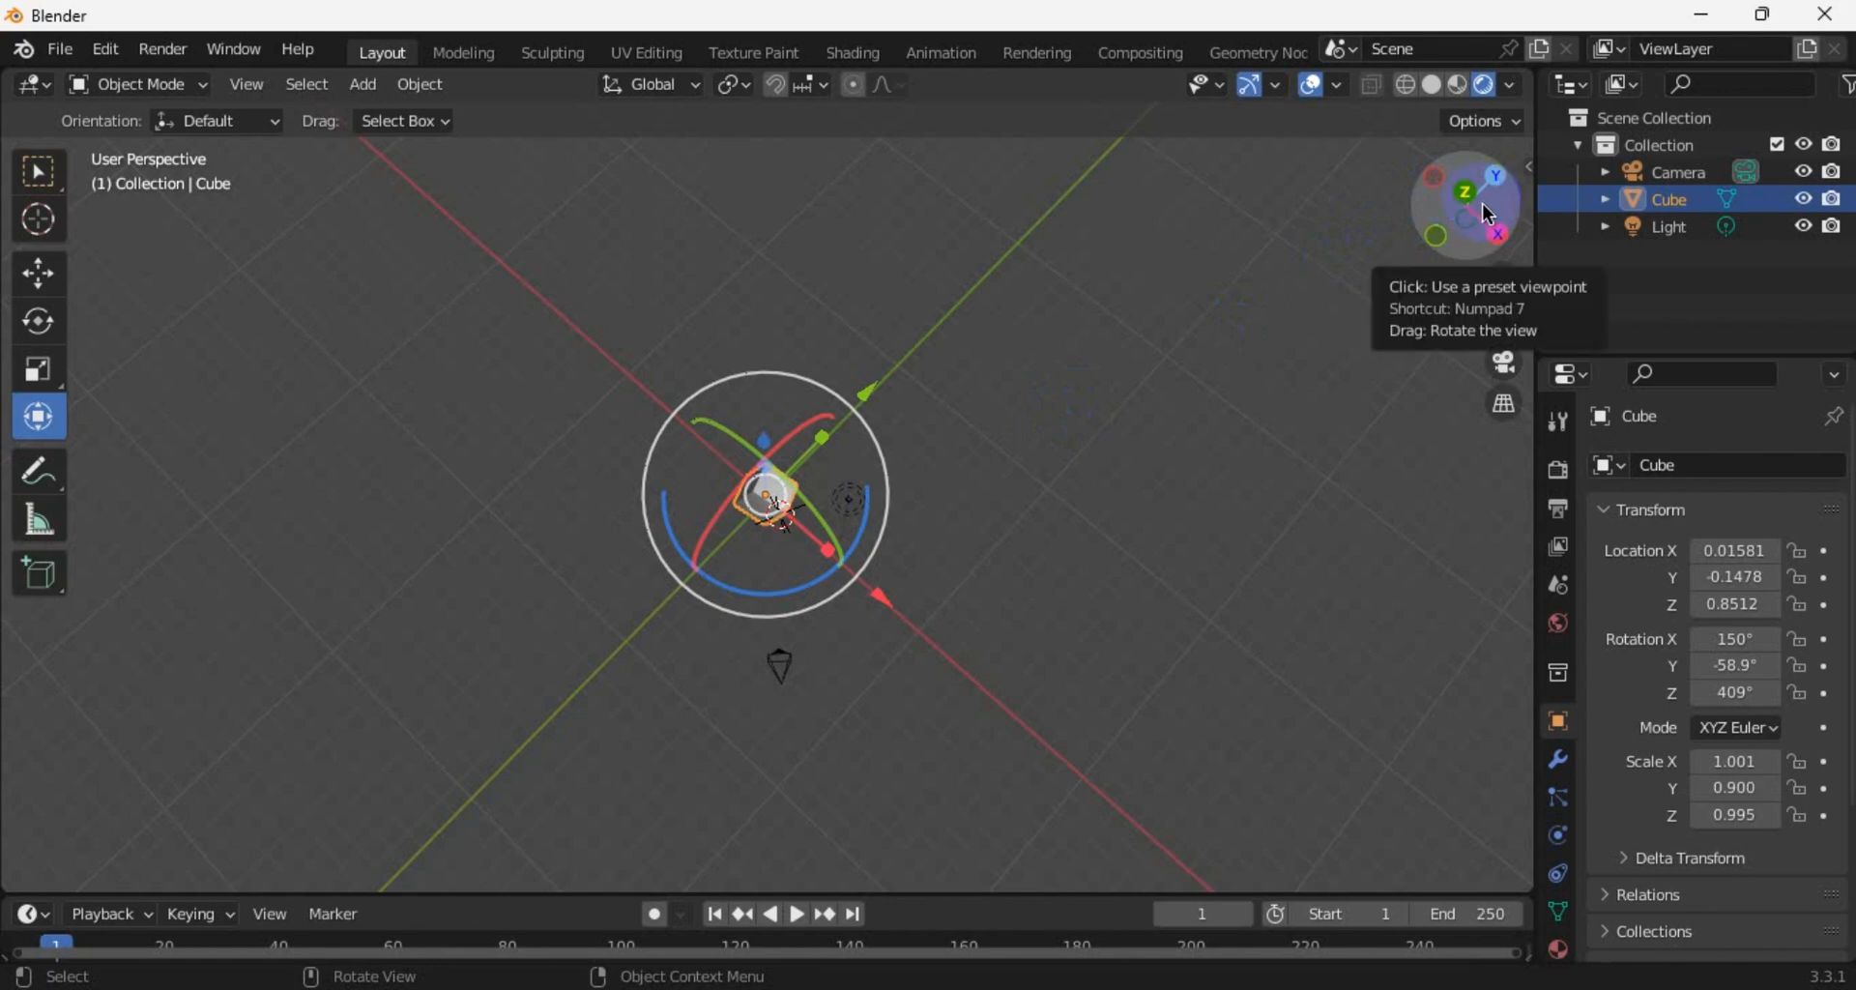
{"action": "left_click_drag", "start_coordinate": [1474, 205], "coordinate": [1545, 764]}
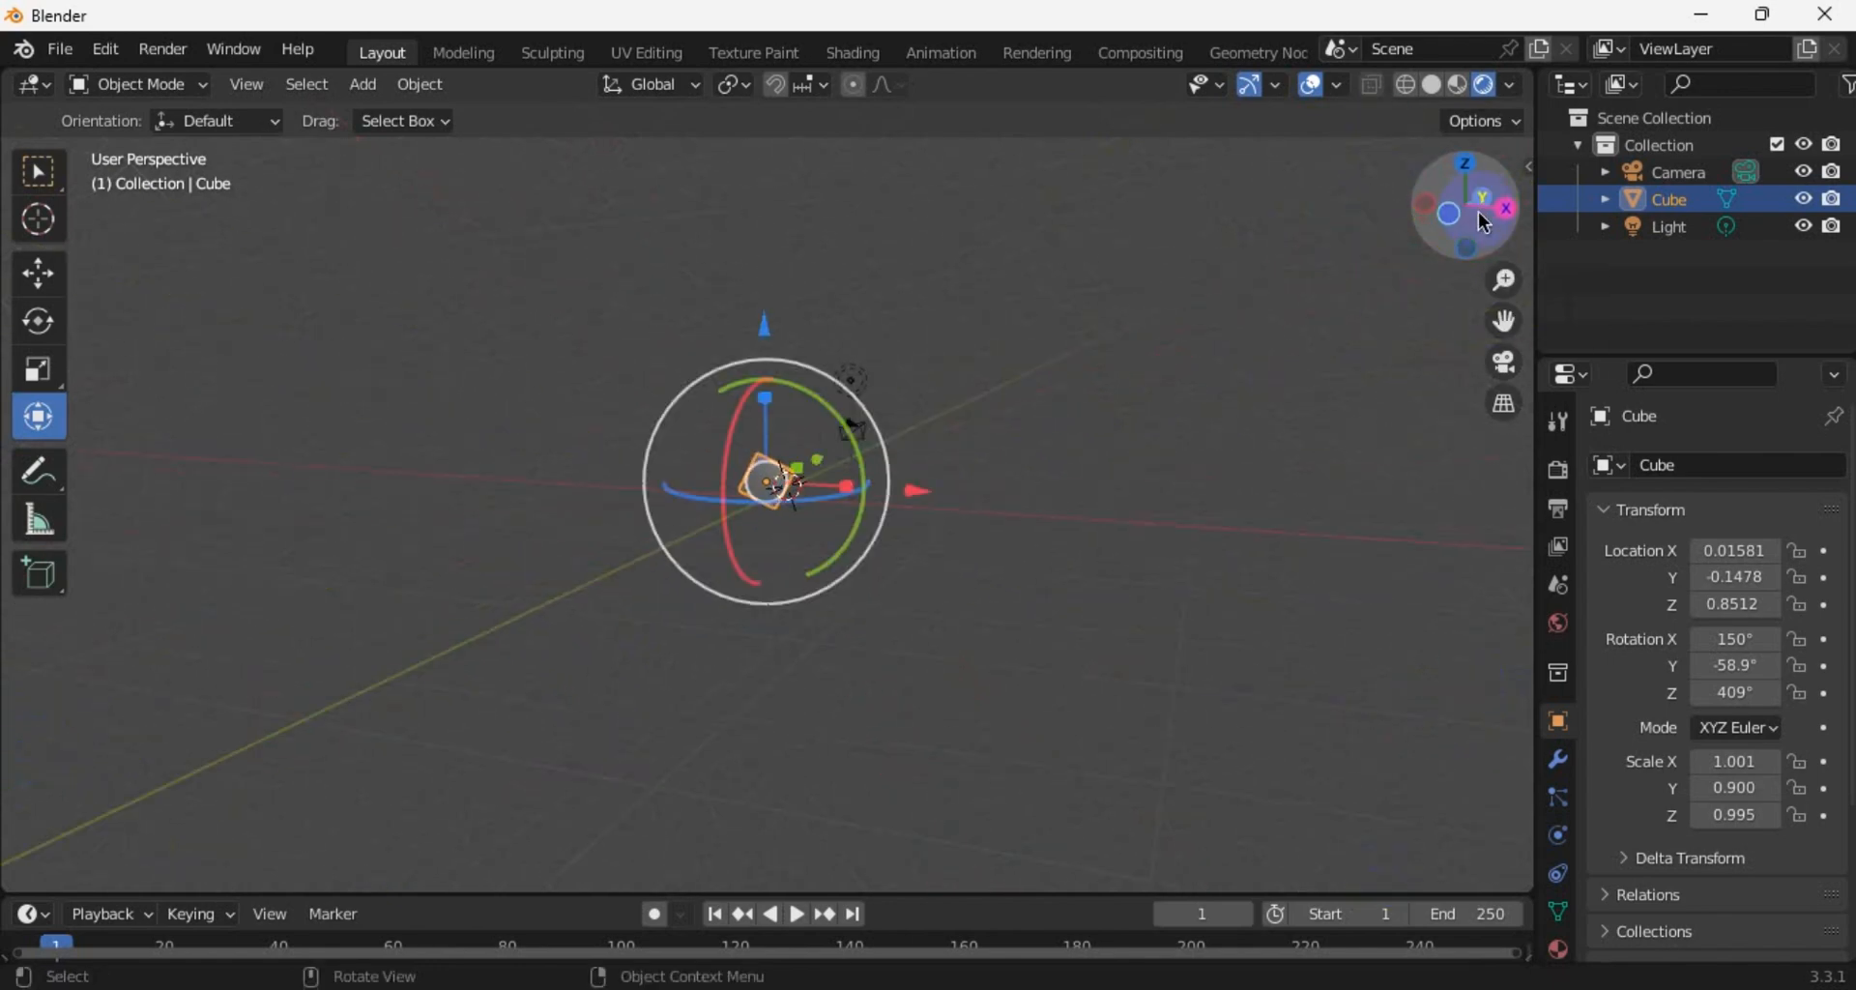
{"action": "scroll", "coordinate": [1475, 232], "scroll_direction": "up", "scroll_amount": 7}
{"action": "left_click_drag", "start_coordinate": [1491, 166], "coordinate": [619, 372]}
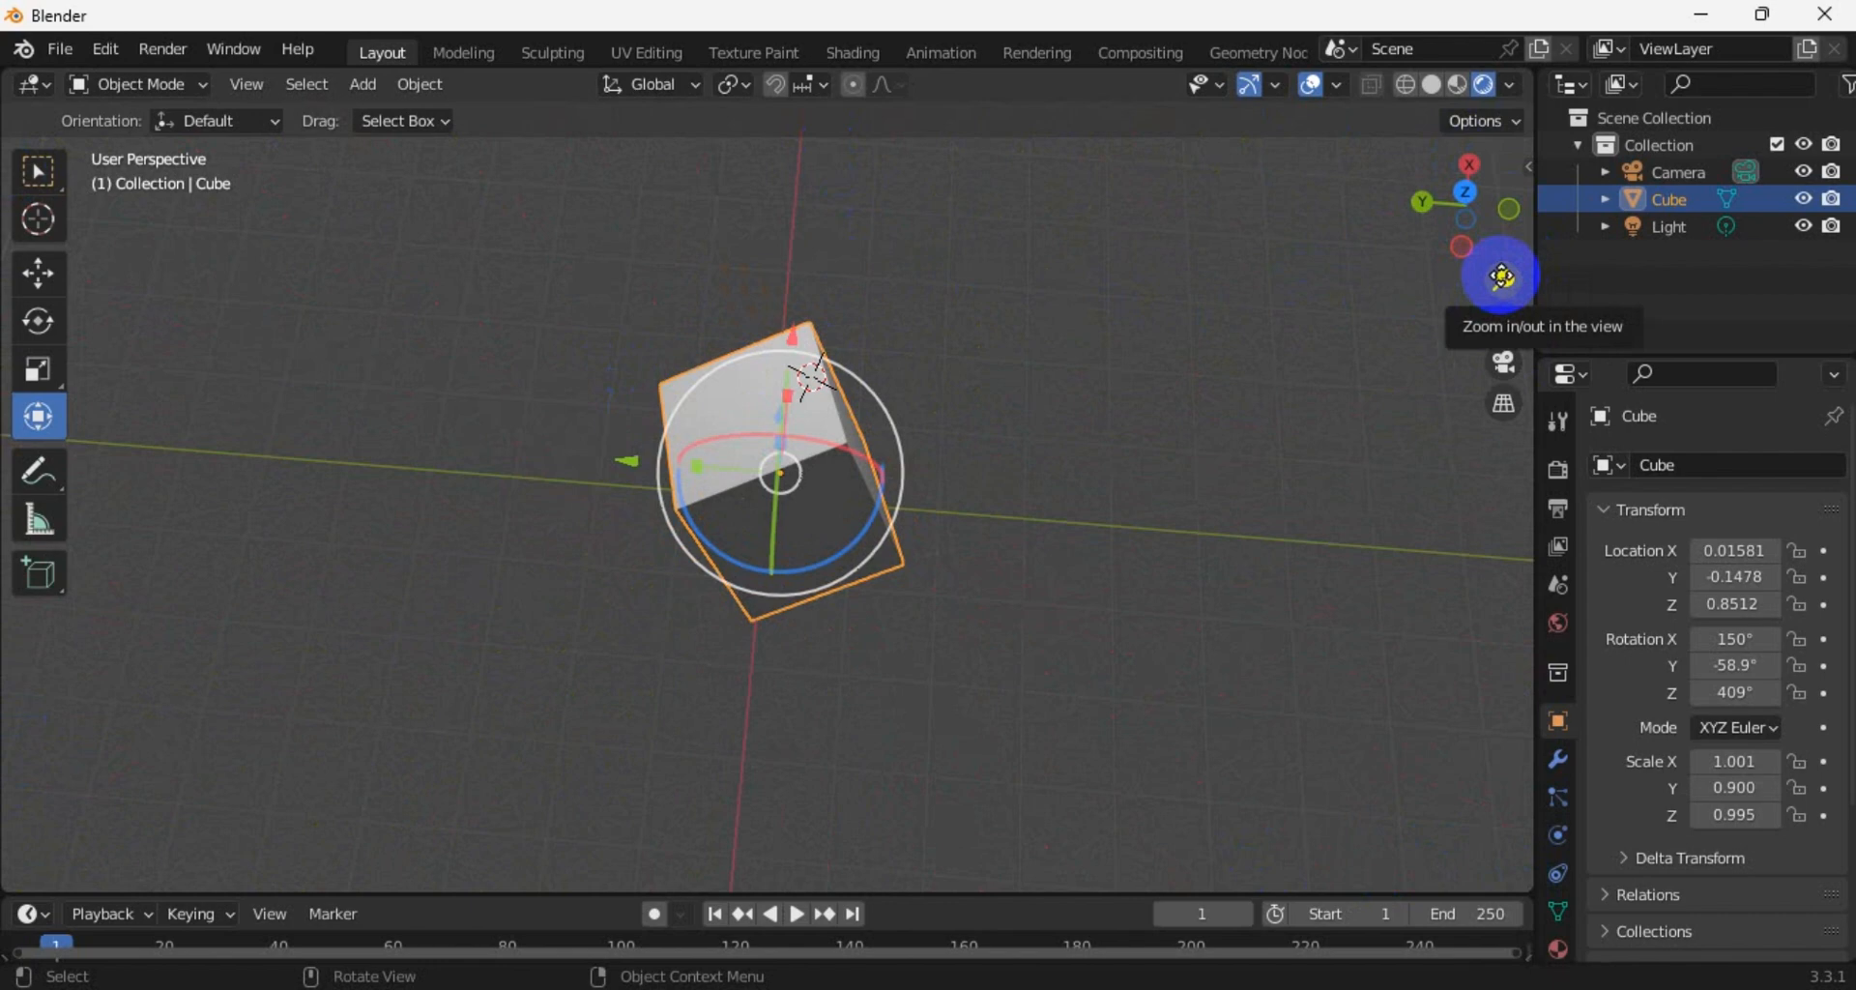
Demonstrate zooming and panning the viewport around the cube with the navigation controls
{"action": "left_click_drag", "start_coordinate": [1502, 280], "coordinate": [1599, 179]}
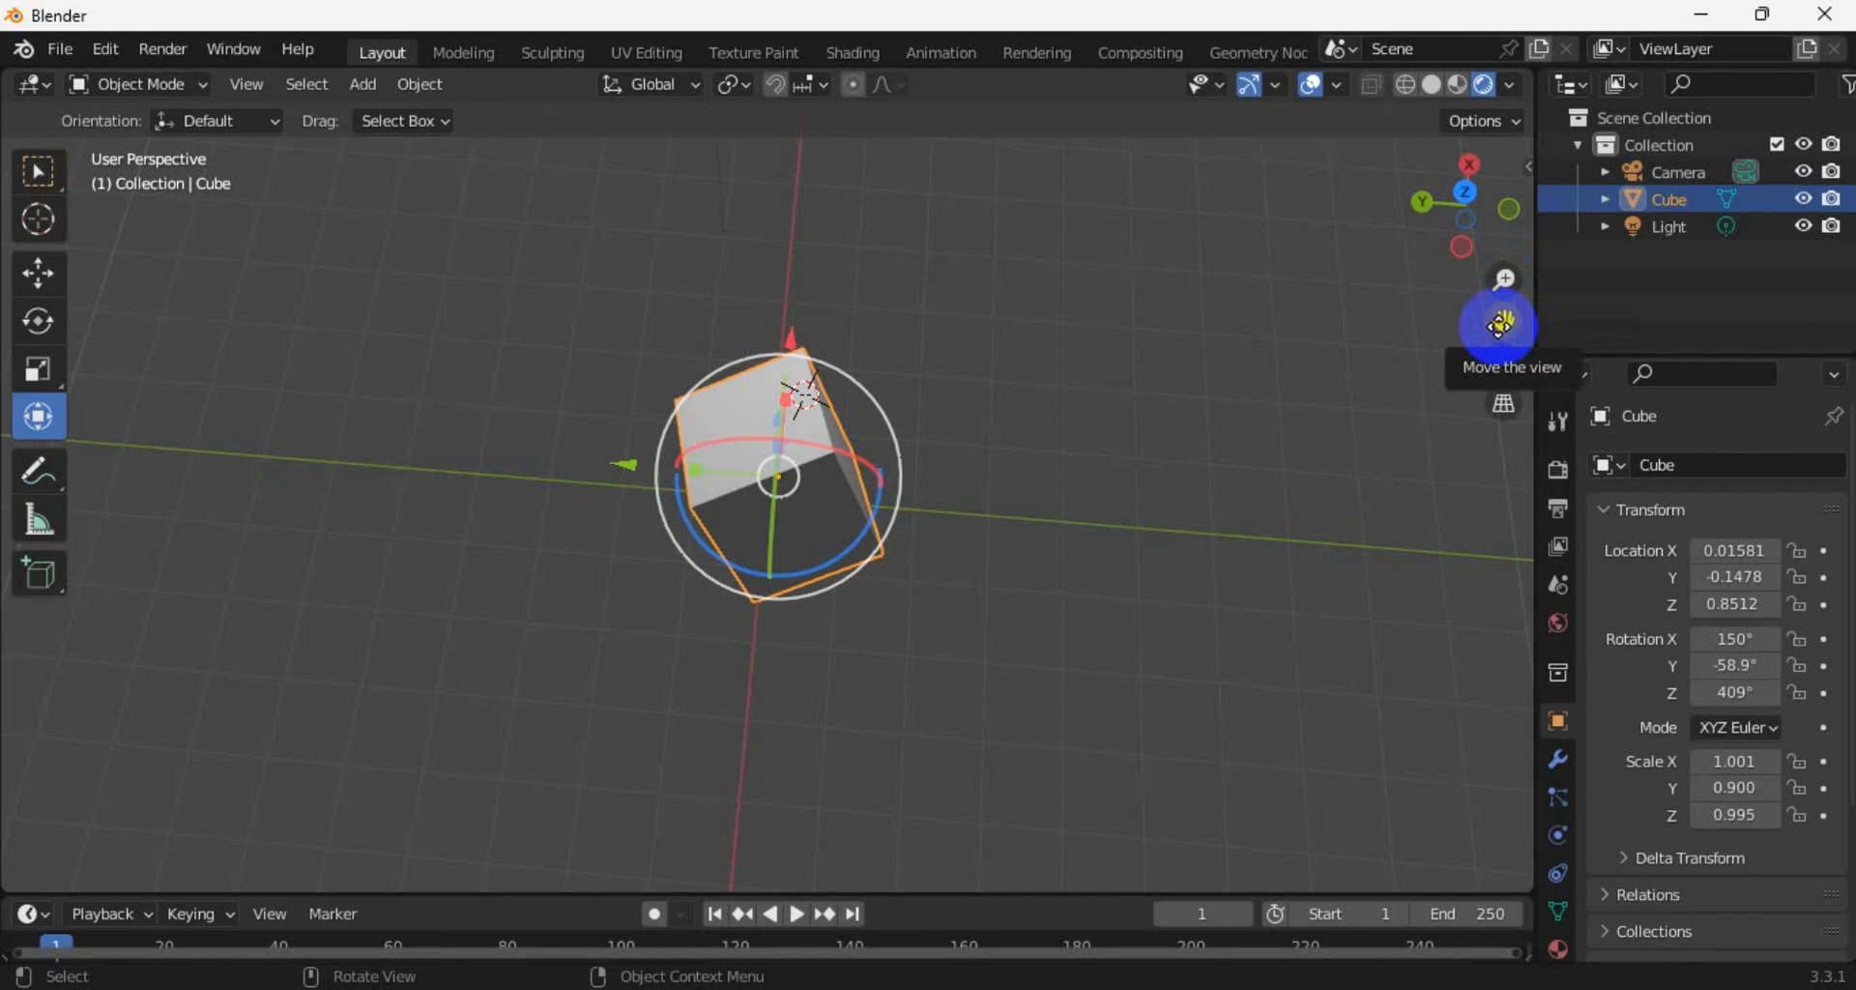
{"action": "left_click_drag", "start_coordinate": [1500, 325], "coordinate": [1471, 282]}
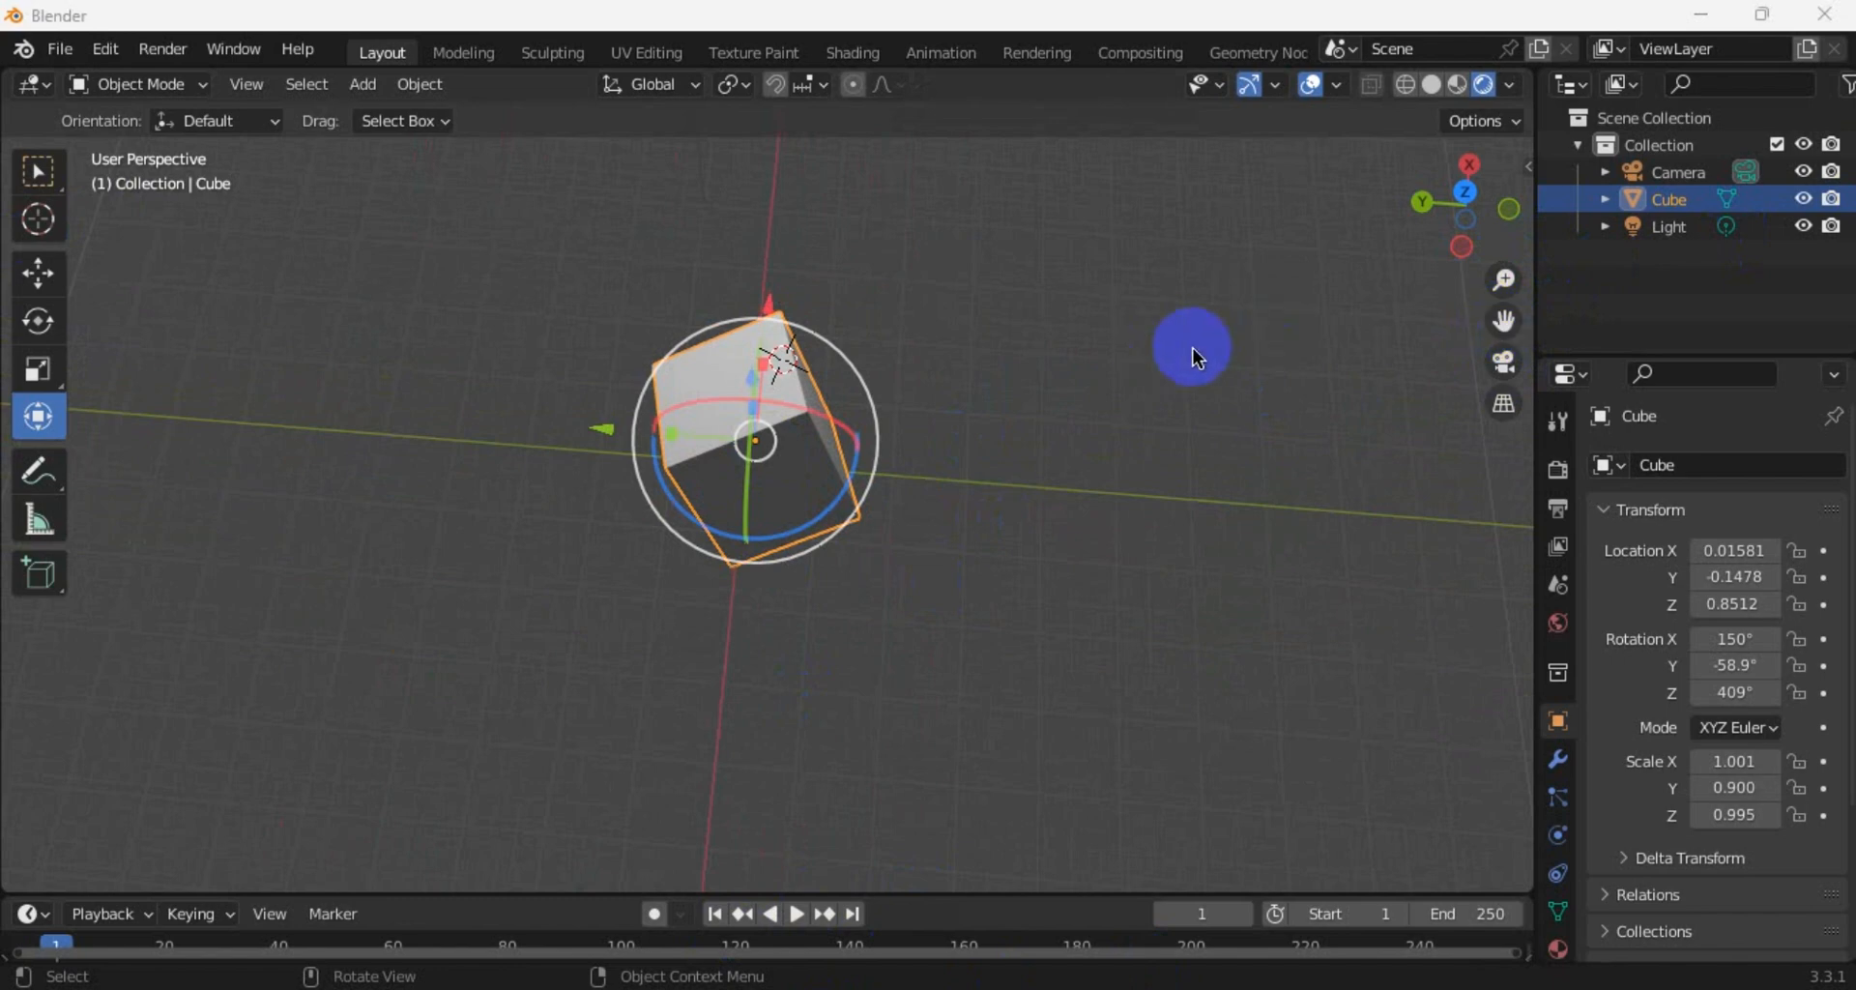
{"action": "scroll", "coordinate": [883, 427], "scroll_direction": "down", "scroll_amount": 5}
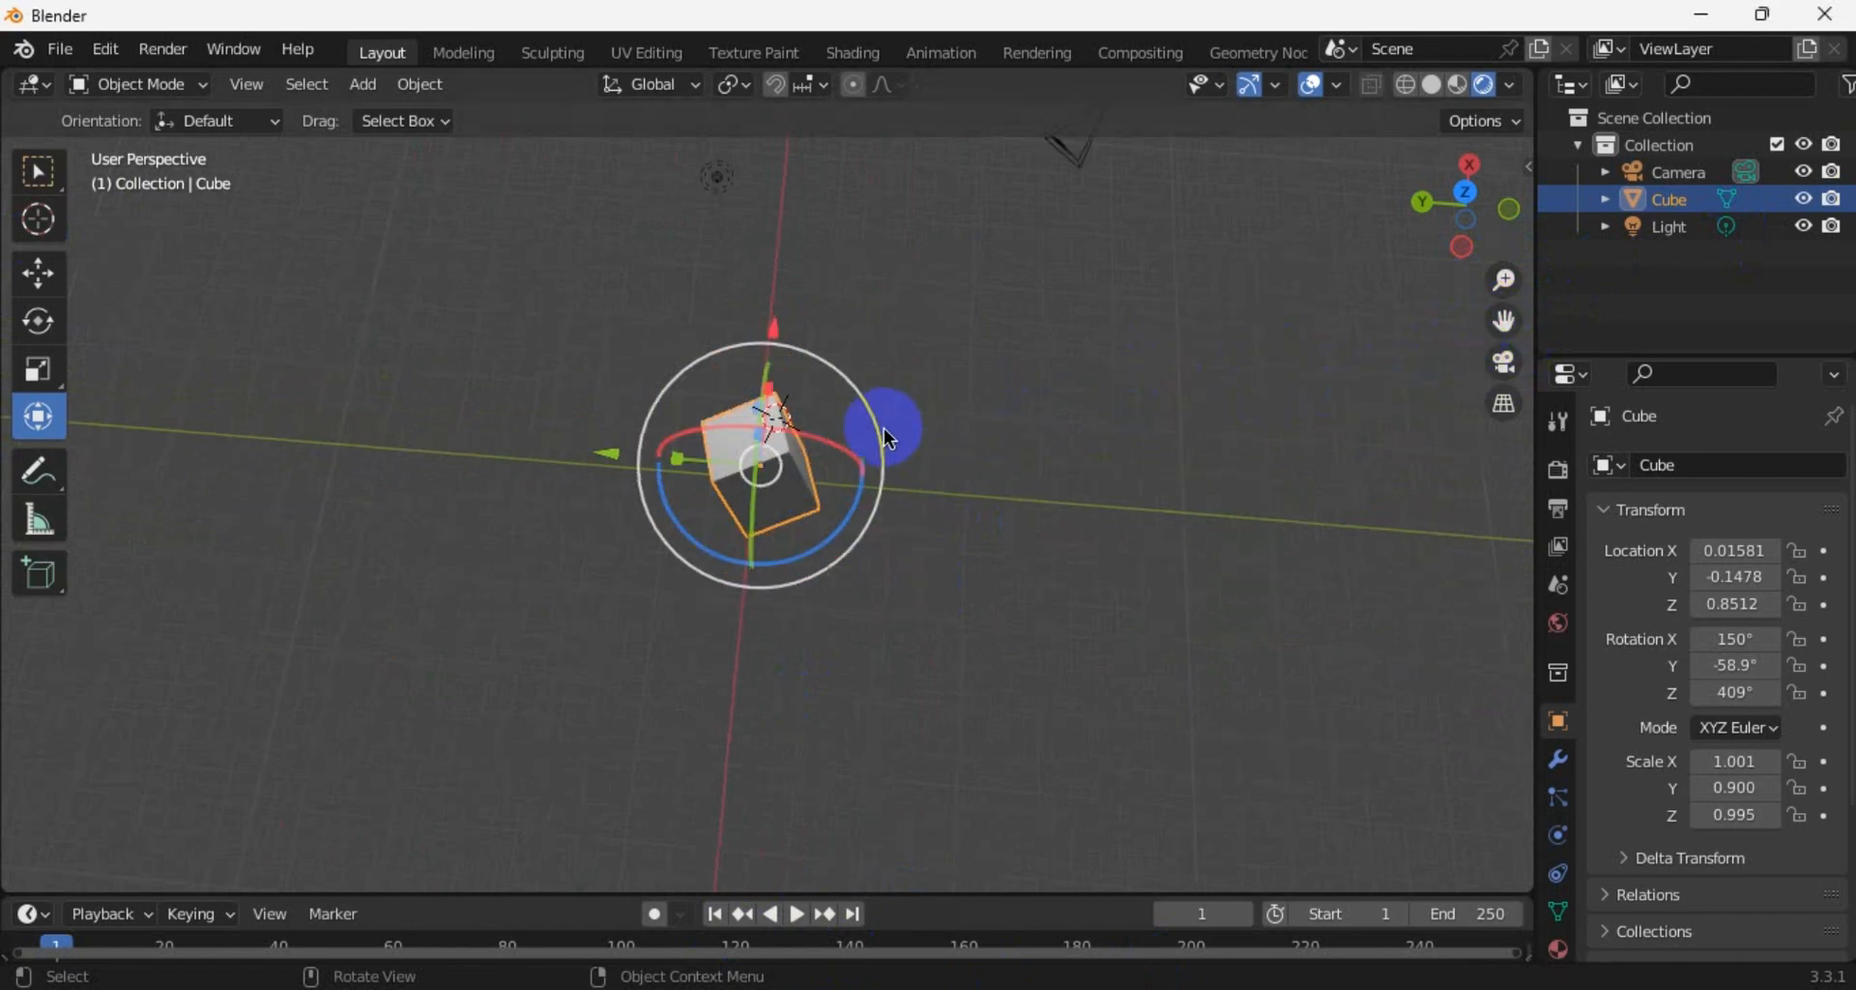
{"action": "scroll", "coordinate": [866, 431], "scroll_direction": "up", "scroll_amount": 4}
{"action": "left_click_drag", "start_coordinate": [1505, 325], "coordinate": [198, 652]}
{"action": "scroll", "coordinate": [1035, 235], "scroll_direction": "up", "scroll_amount": 4}
{"action": "scroll", "coordinate": [1015, 657], "scroll_direction": "down", "scroll_amount": 5}
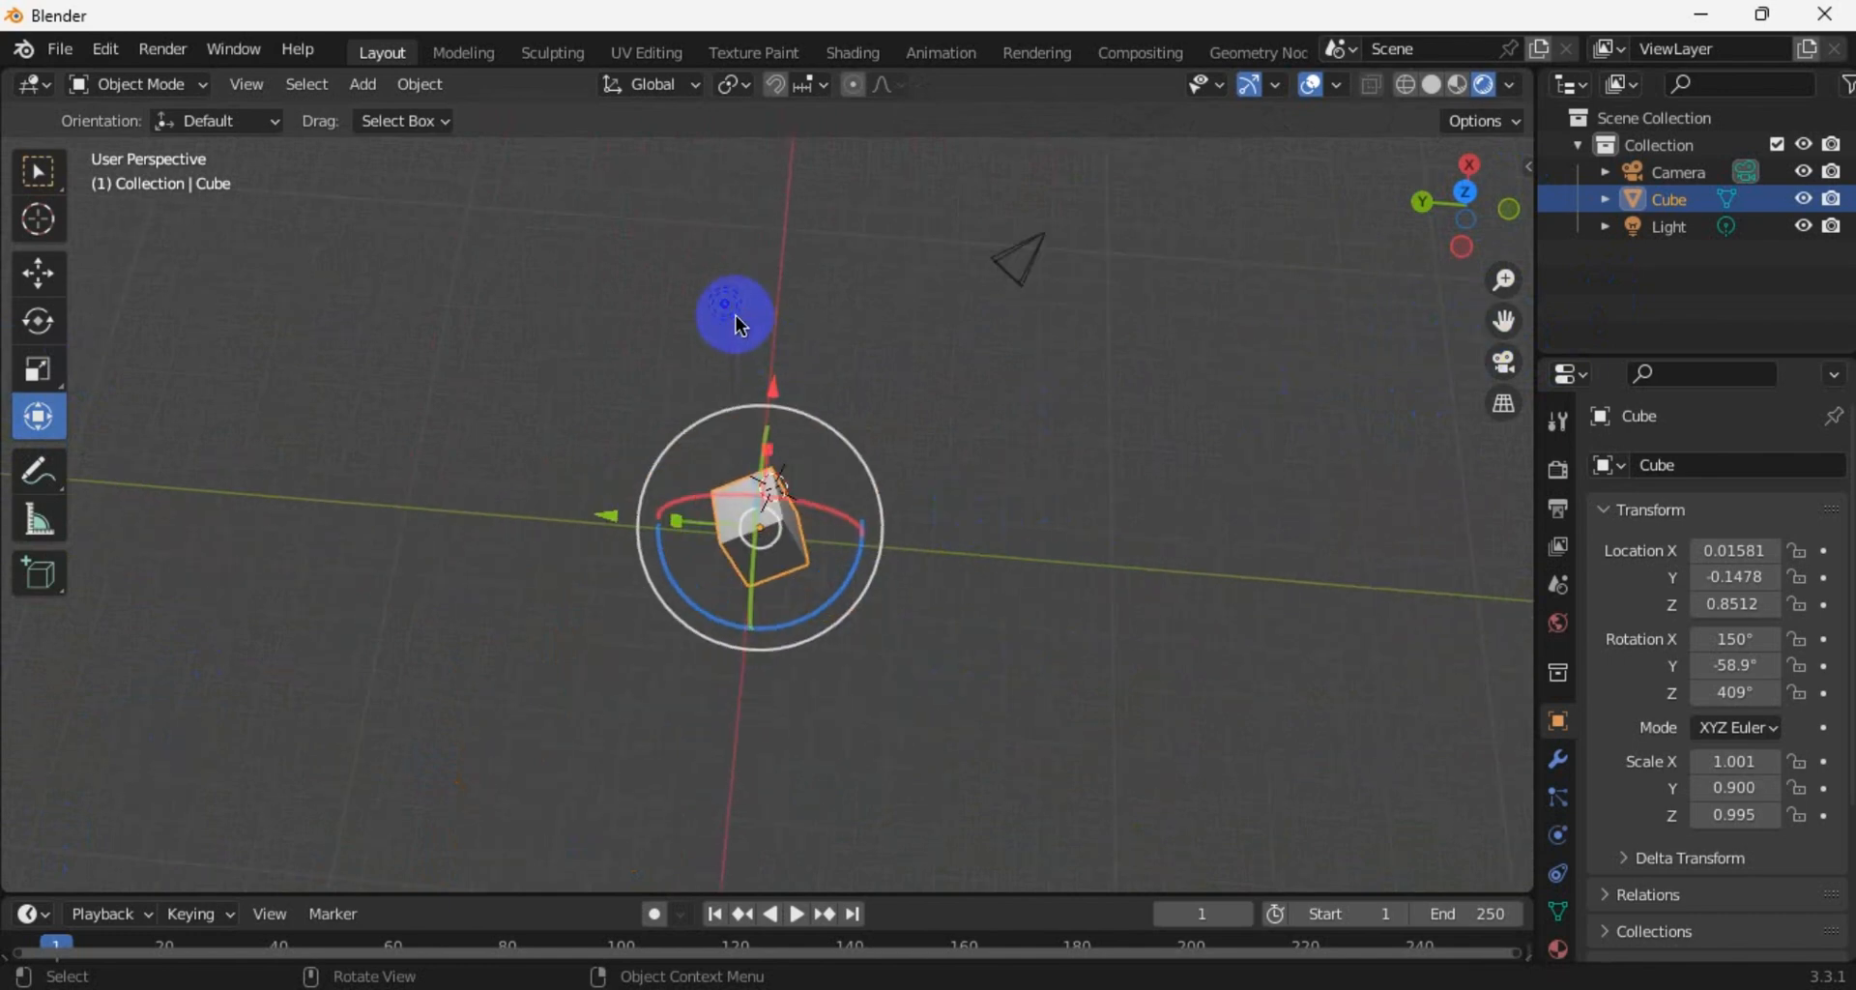
Select the light and pan and zoom the viewport to inspect it together with the cube and camera
{"action": "left_click", "coordinate": [737, 321]}
{"action": "left_click_drag", "start_coordinate": [1504, 331], "coordinate": [55, 525]}
{"action": "scroll", "coordinate": [926, 385], "scroll_direction": "up", "scroll_amount": 5}
{"action": "scroll", "coordinate": [922, 377], "scroll_direction": "down", "scroll_amount": 3}
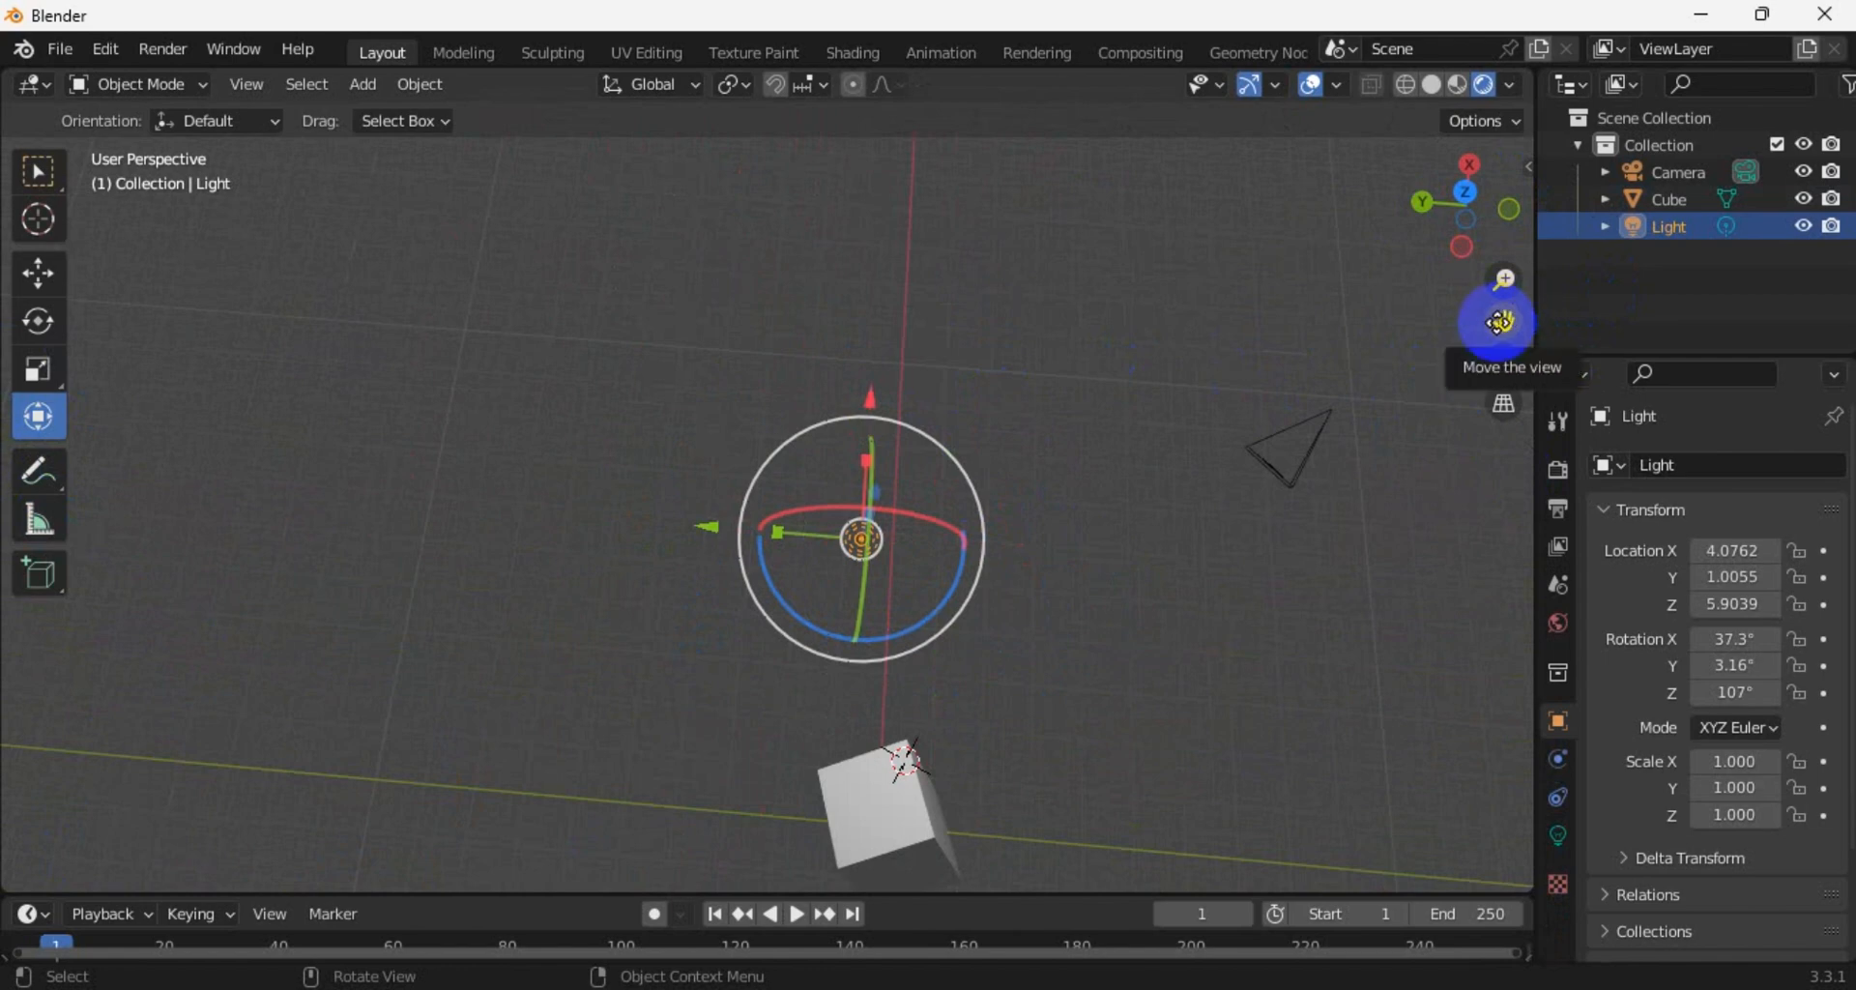
{"action": "left_click_drag", "start_coordinate": [1496, 329], "coordinate": [1408, 205]}
{"action": "scroll", "coordinate": [1179, 435], "scroll_direction": "up", "scroll_amount": 3}
{"action": "scroll", "coordinate": [1174, 425], "scroll_direction": "down", "scroll_amount": 3}
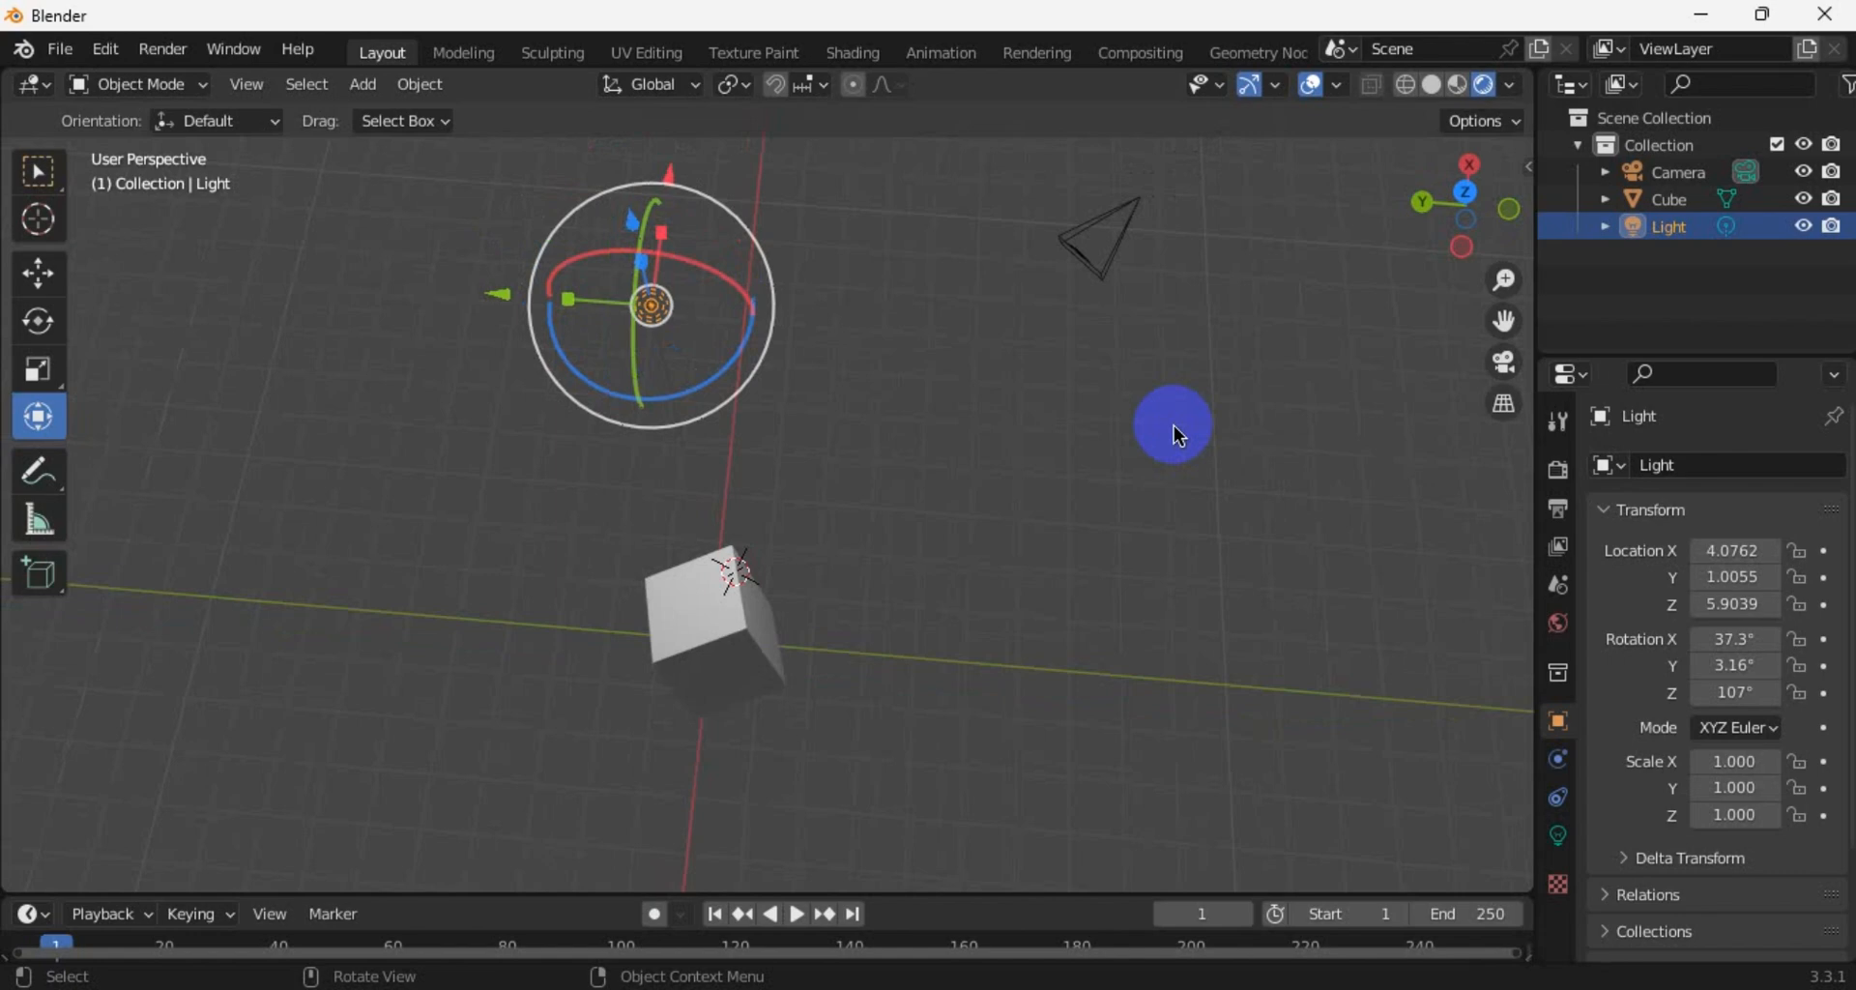
Toggle repeatedly between the free perspective and the camera view, ending in the camera view to examine its framing of the cube
{"action": "left_click", "coordinate": [1505, 364]}
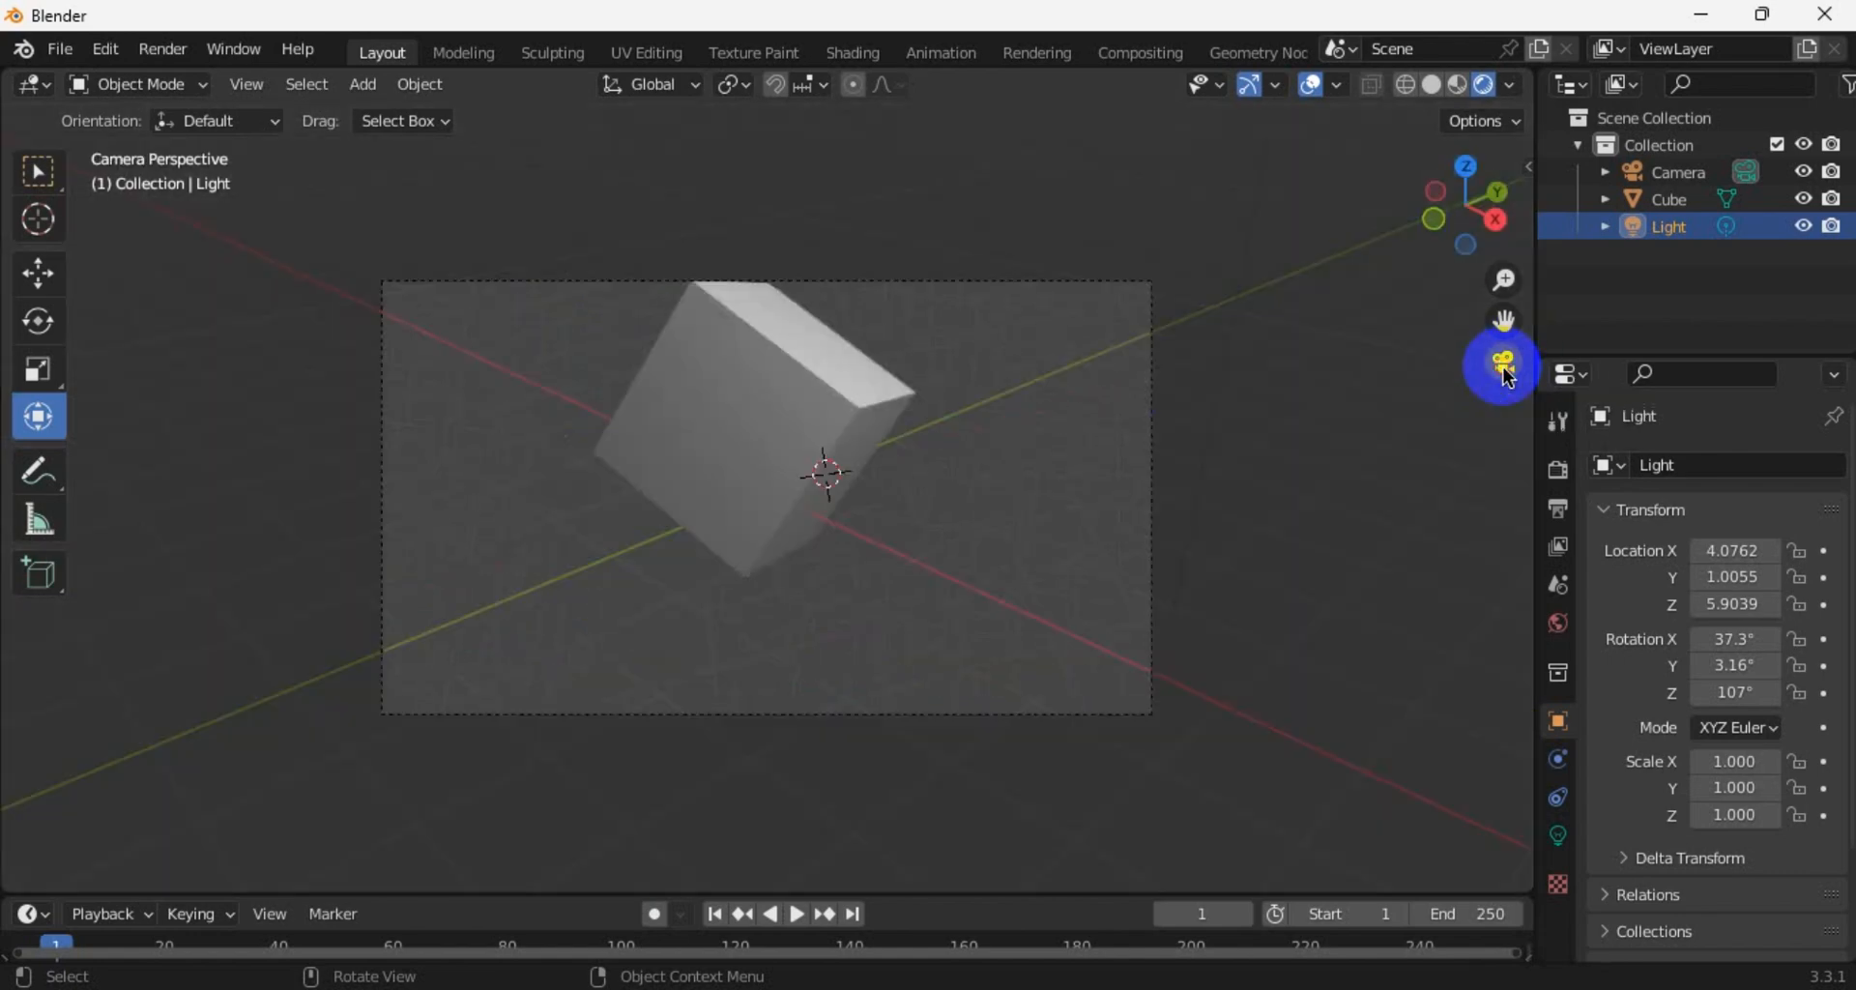
{"action": "left_click", "coordinate": [1508, 377]}
{"action": "left_click", "coordinate": [1508, 377]}
{"action": "left_click", "coordinate": [1507, 377]}
{"action": "left_click", "coordinate": [1508, 377]}
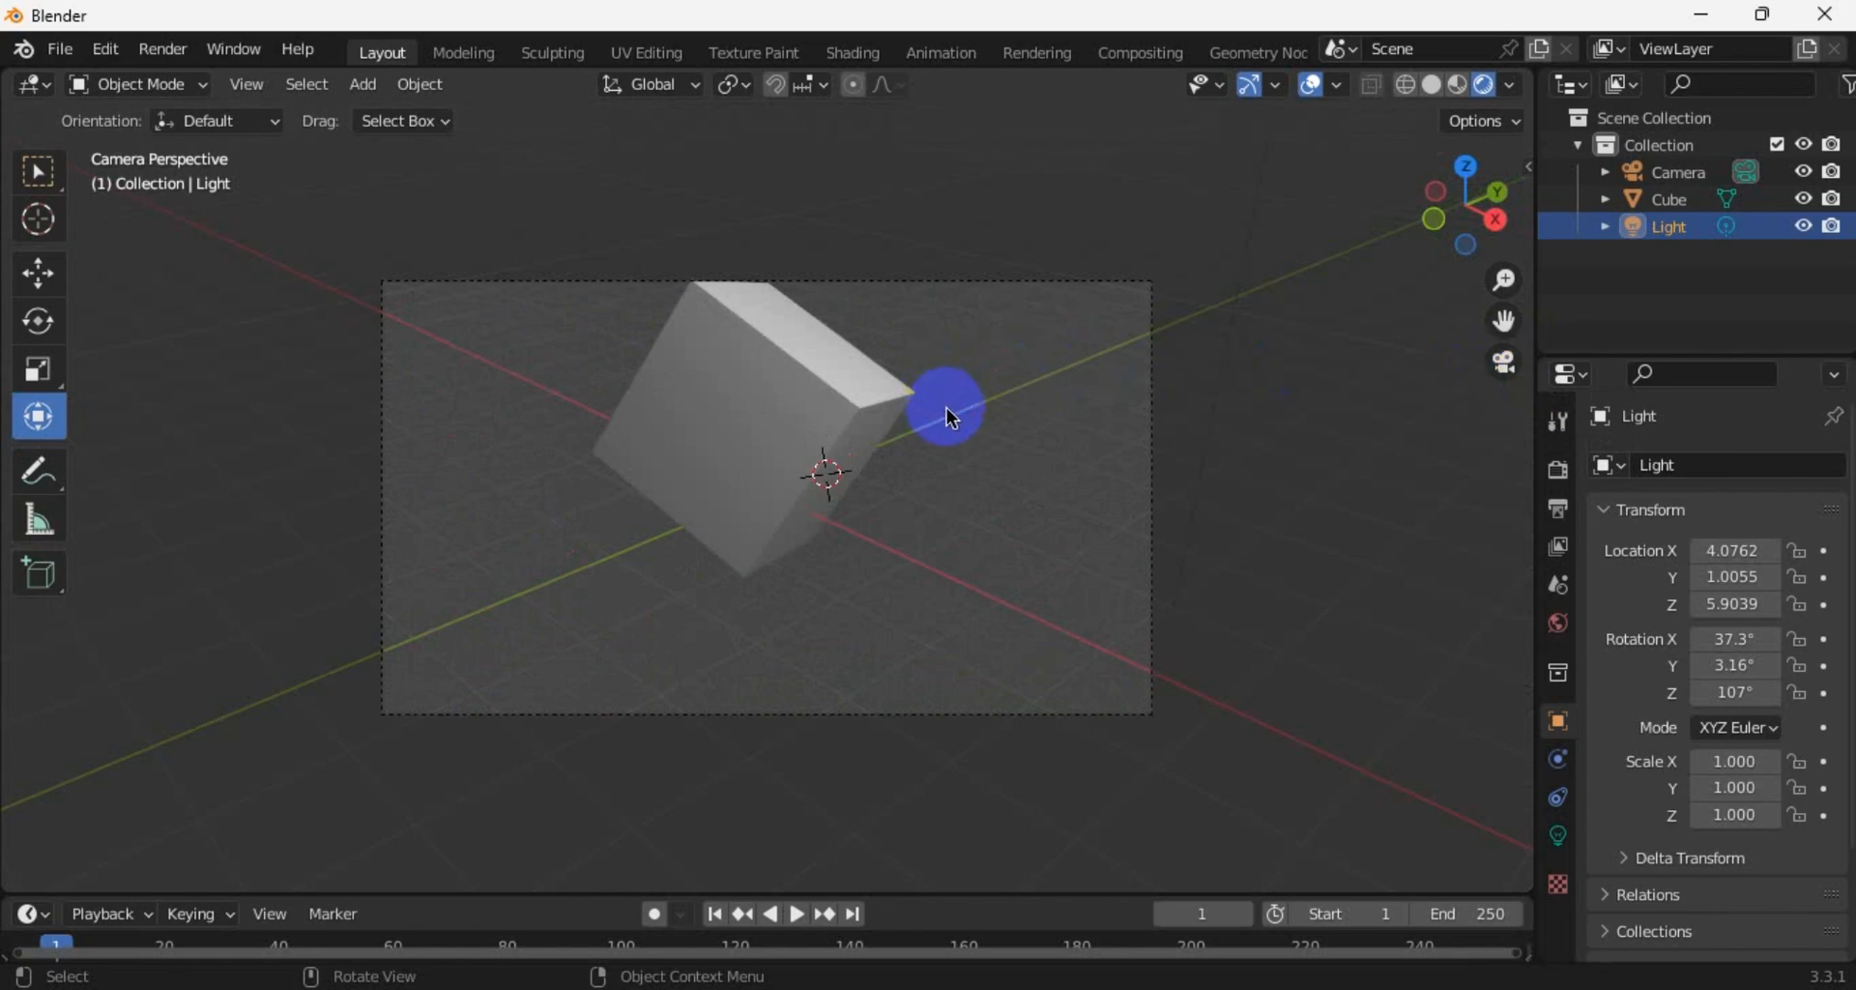
{"action": "left_click", "coordinate": [1494, 377]}
{"action": "left_click", "coordinate": [1494, 377]}
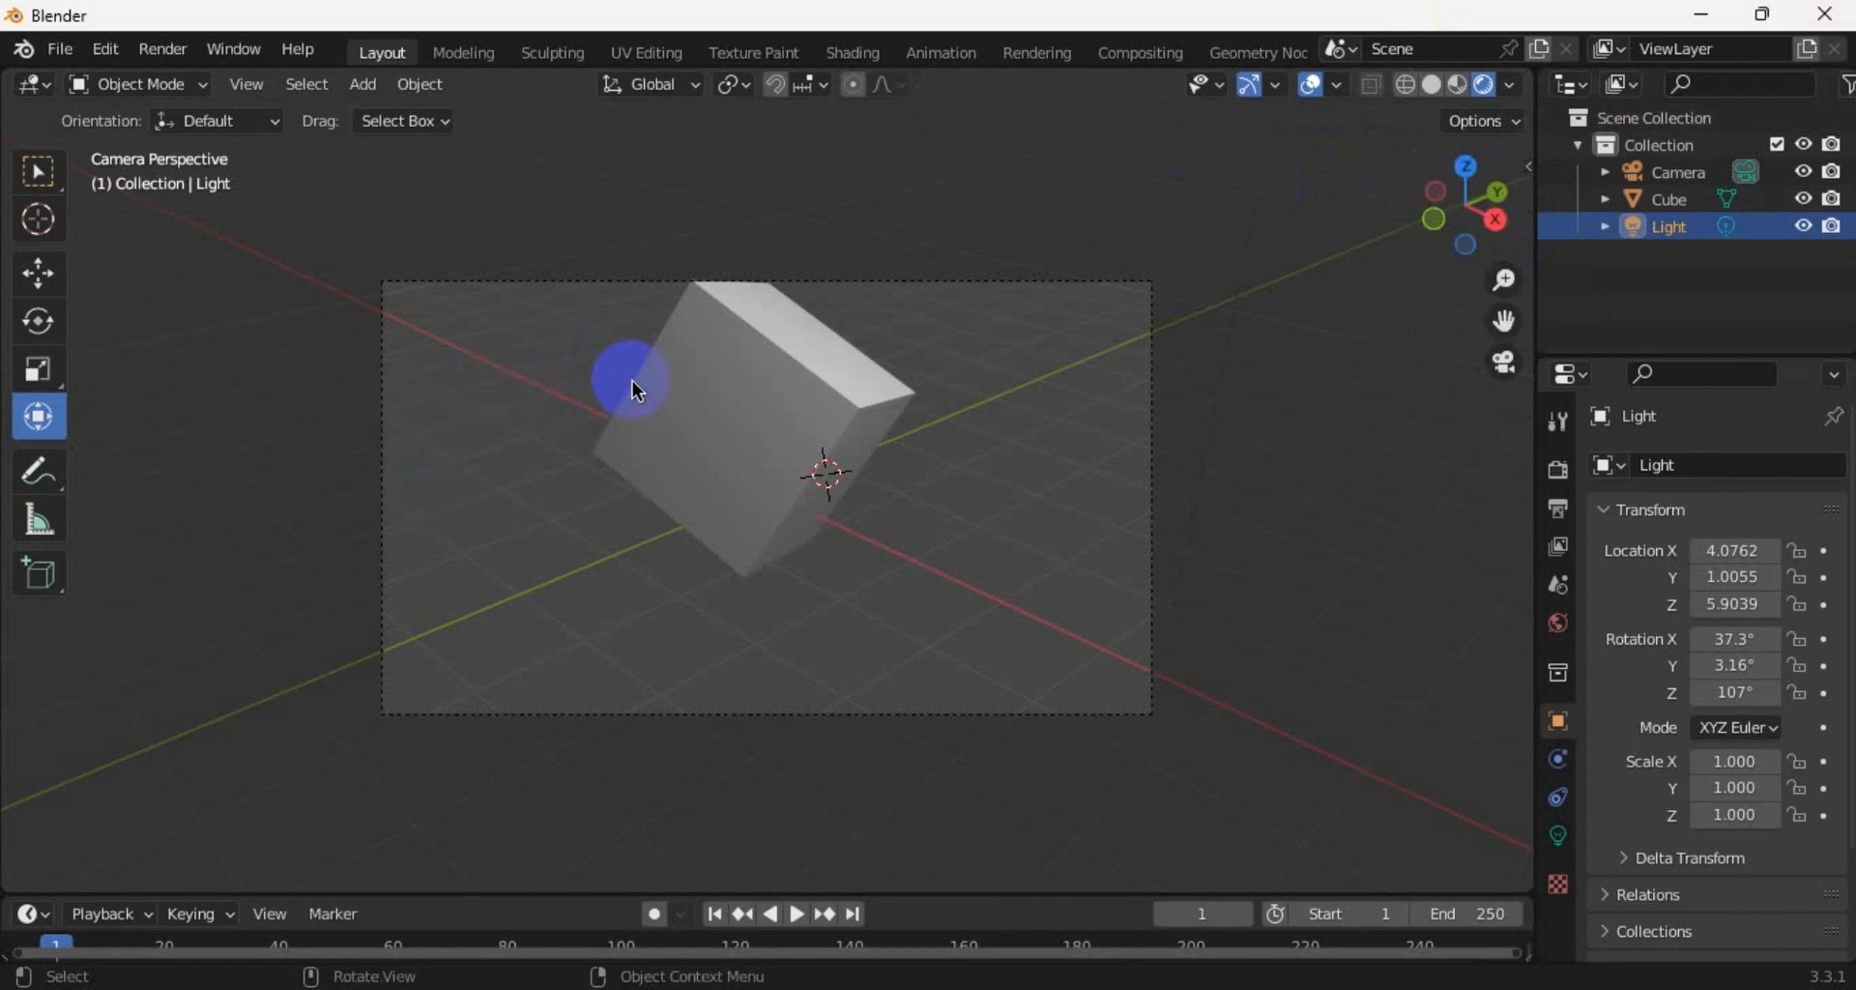
{"action": "scroll", "coordinate": [632, 380], "scroll_direction": "down", "scroll_amount": 1}
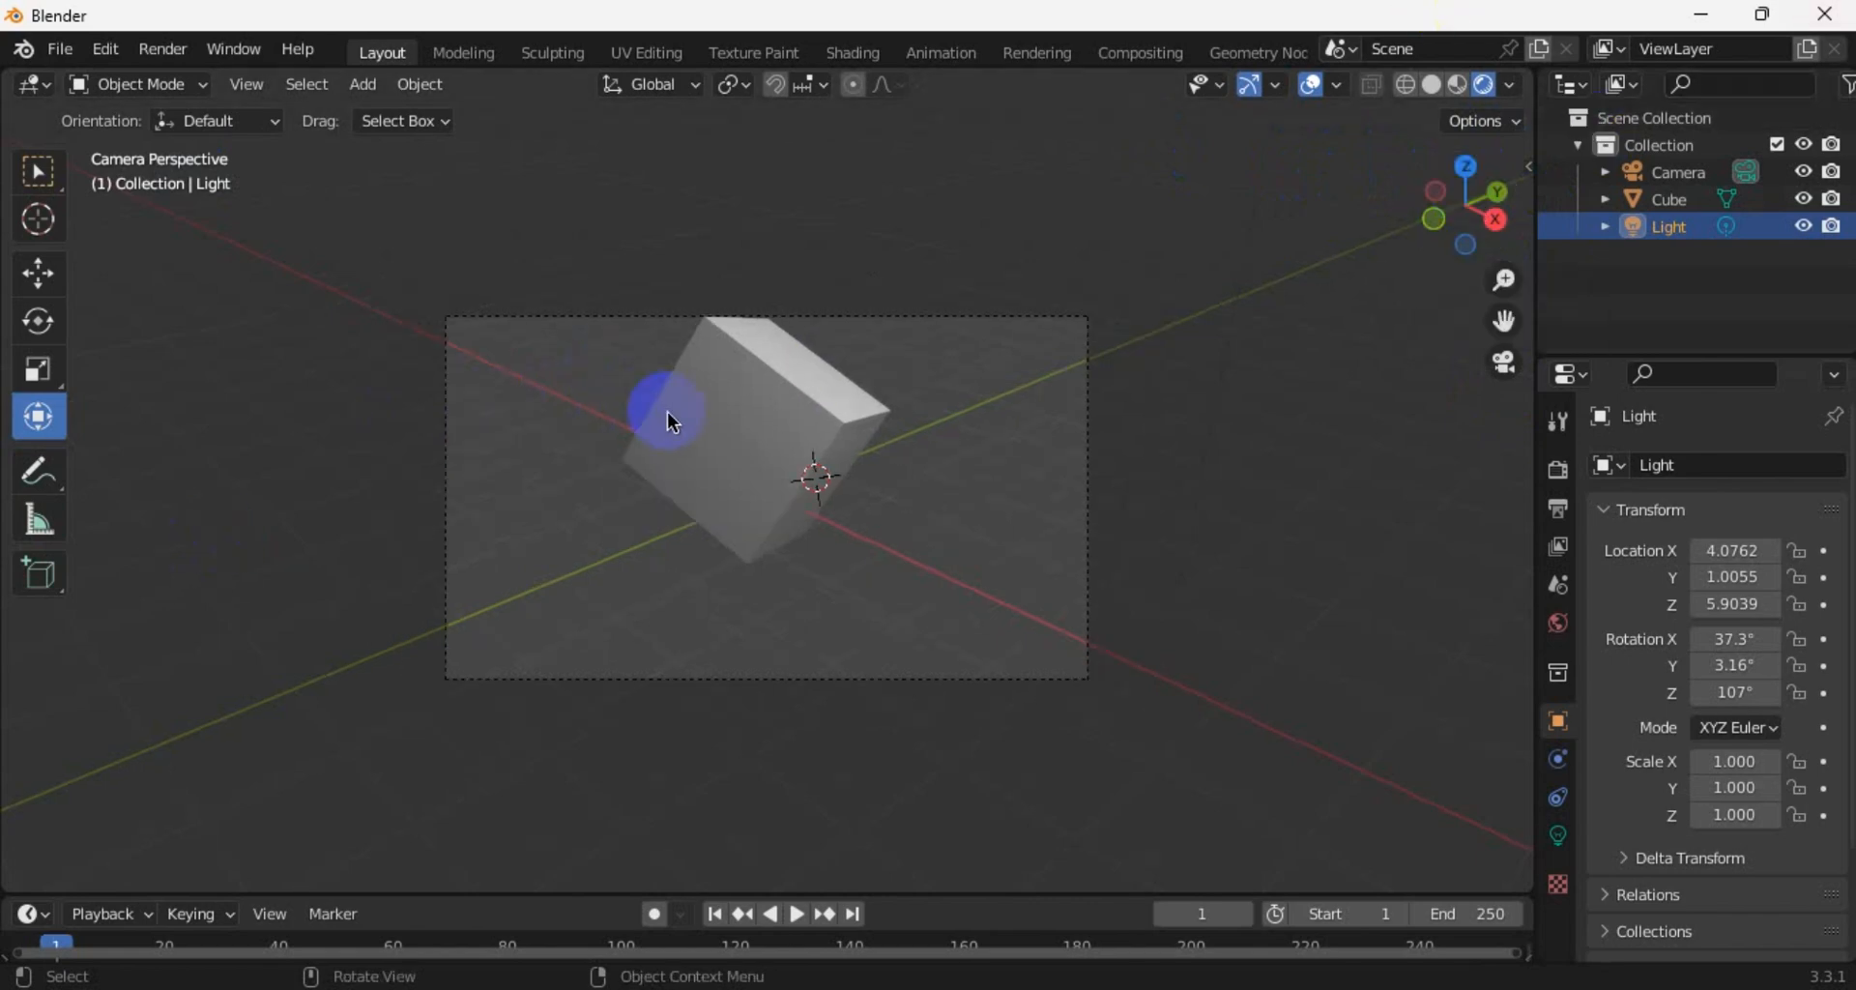
Switch the viewport to Wireframe shading, leave the camera view and select the cube to inspect its wireframe
{"action": "left_click", "coordinate": [1414, 89]}
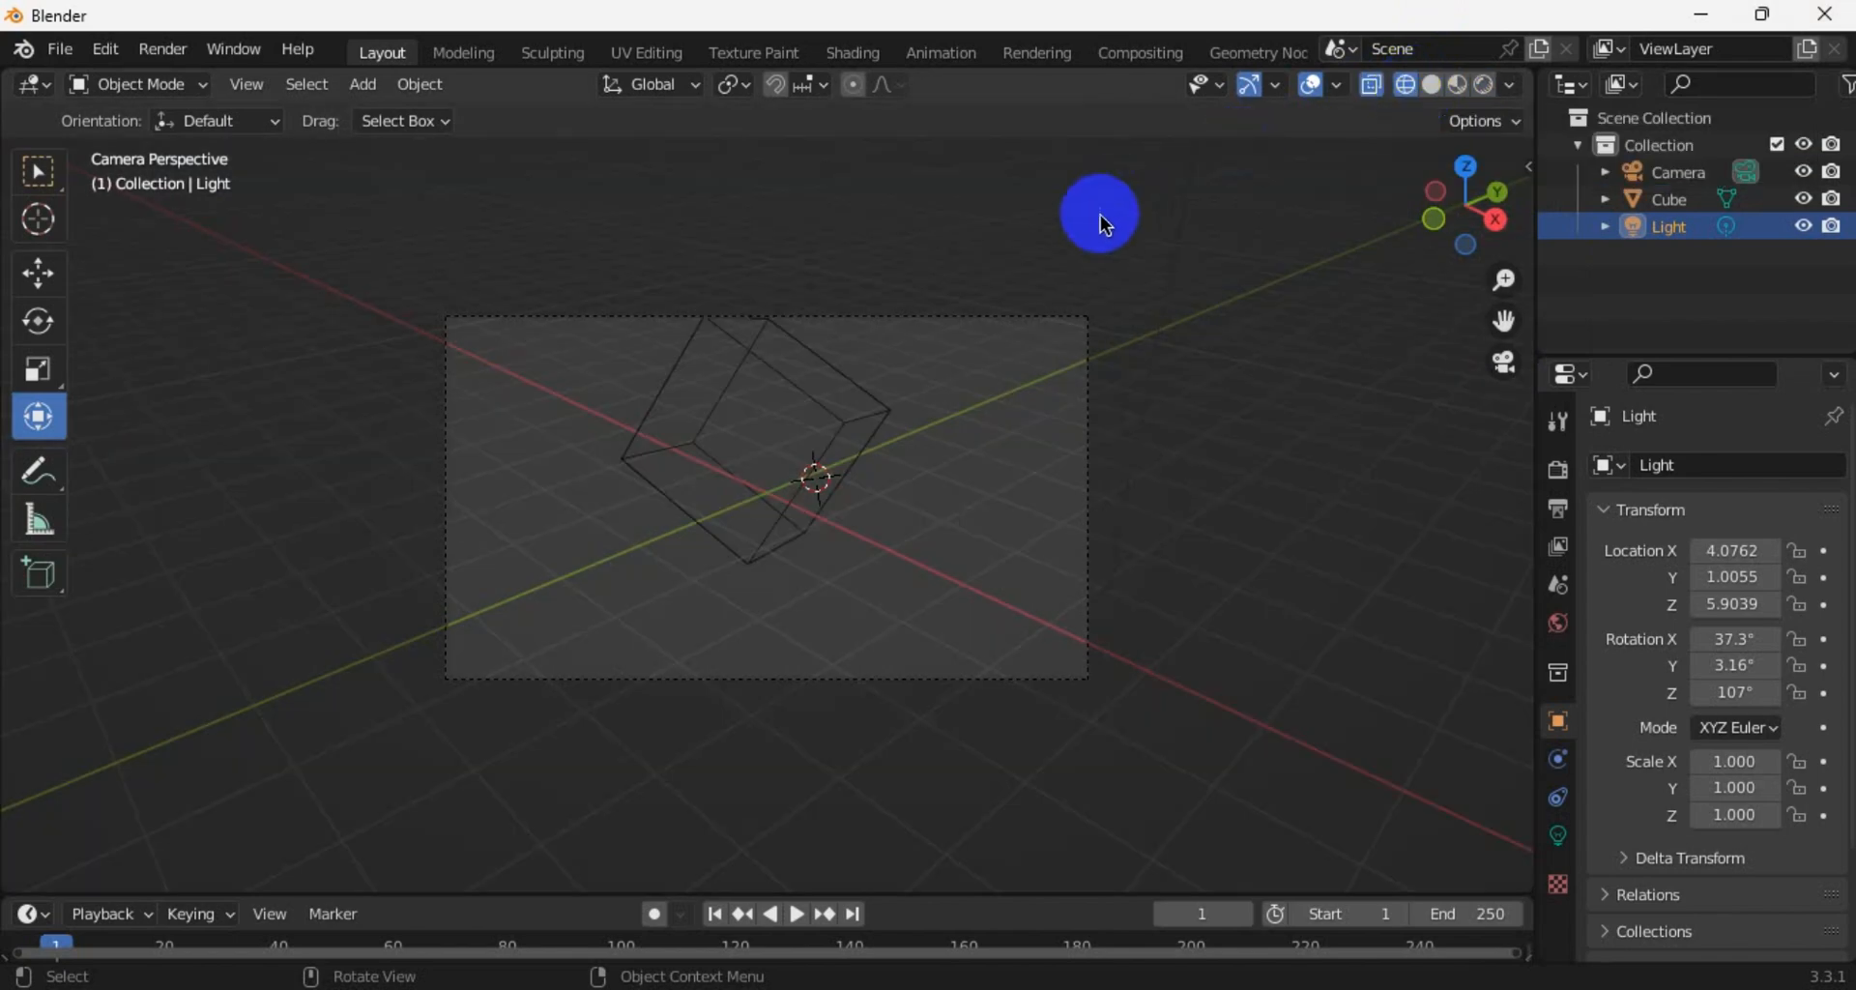
{"action": "left_click", "coordinate": [1502, 360]}
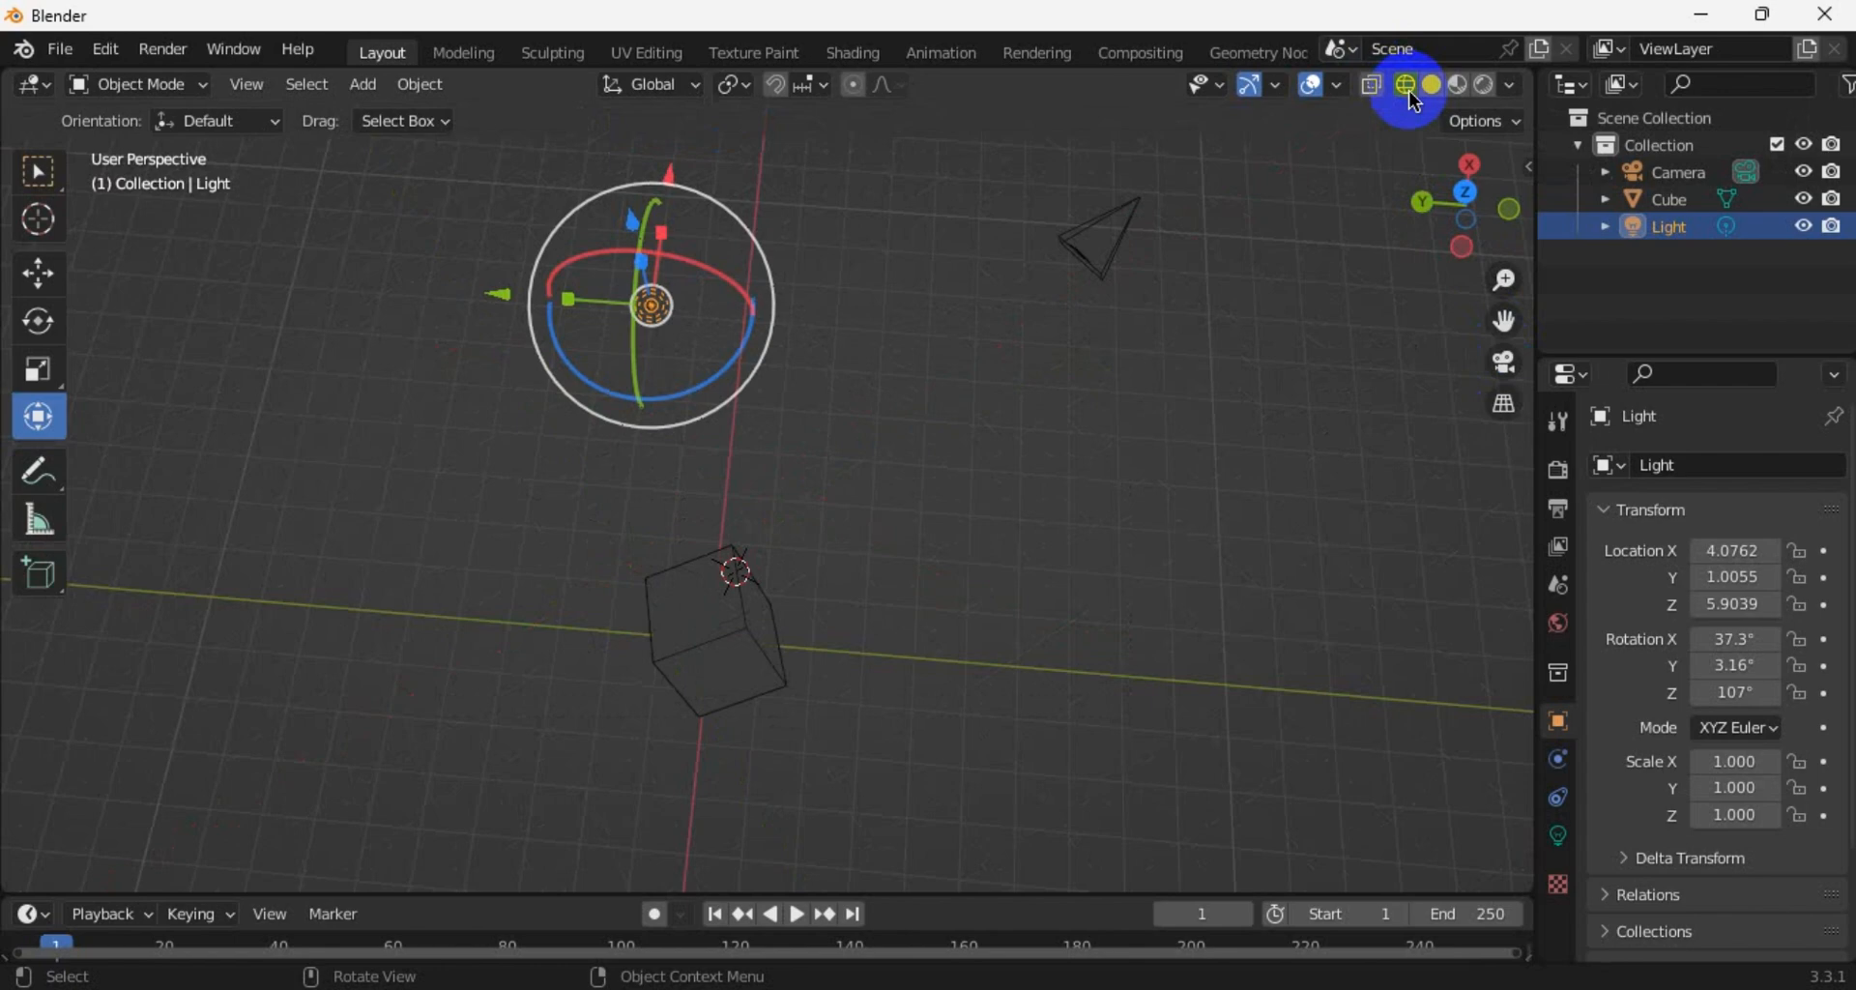
{"action": "scroll", "coordinate": [1239, 368], "scroll_direction": "up", "scroll_amount": 4}
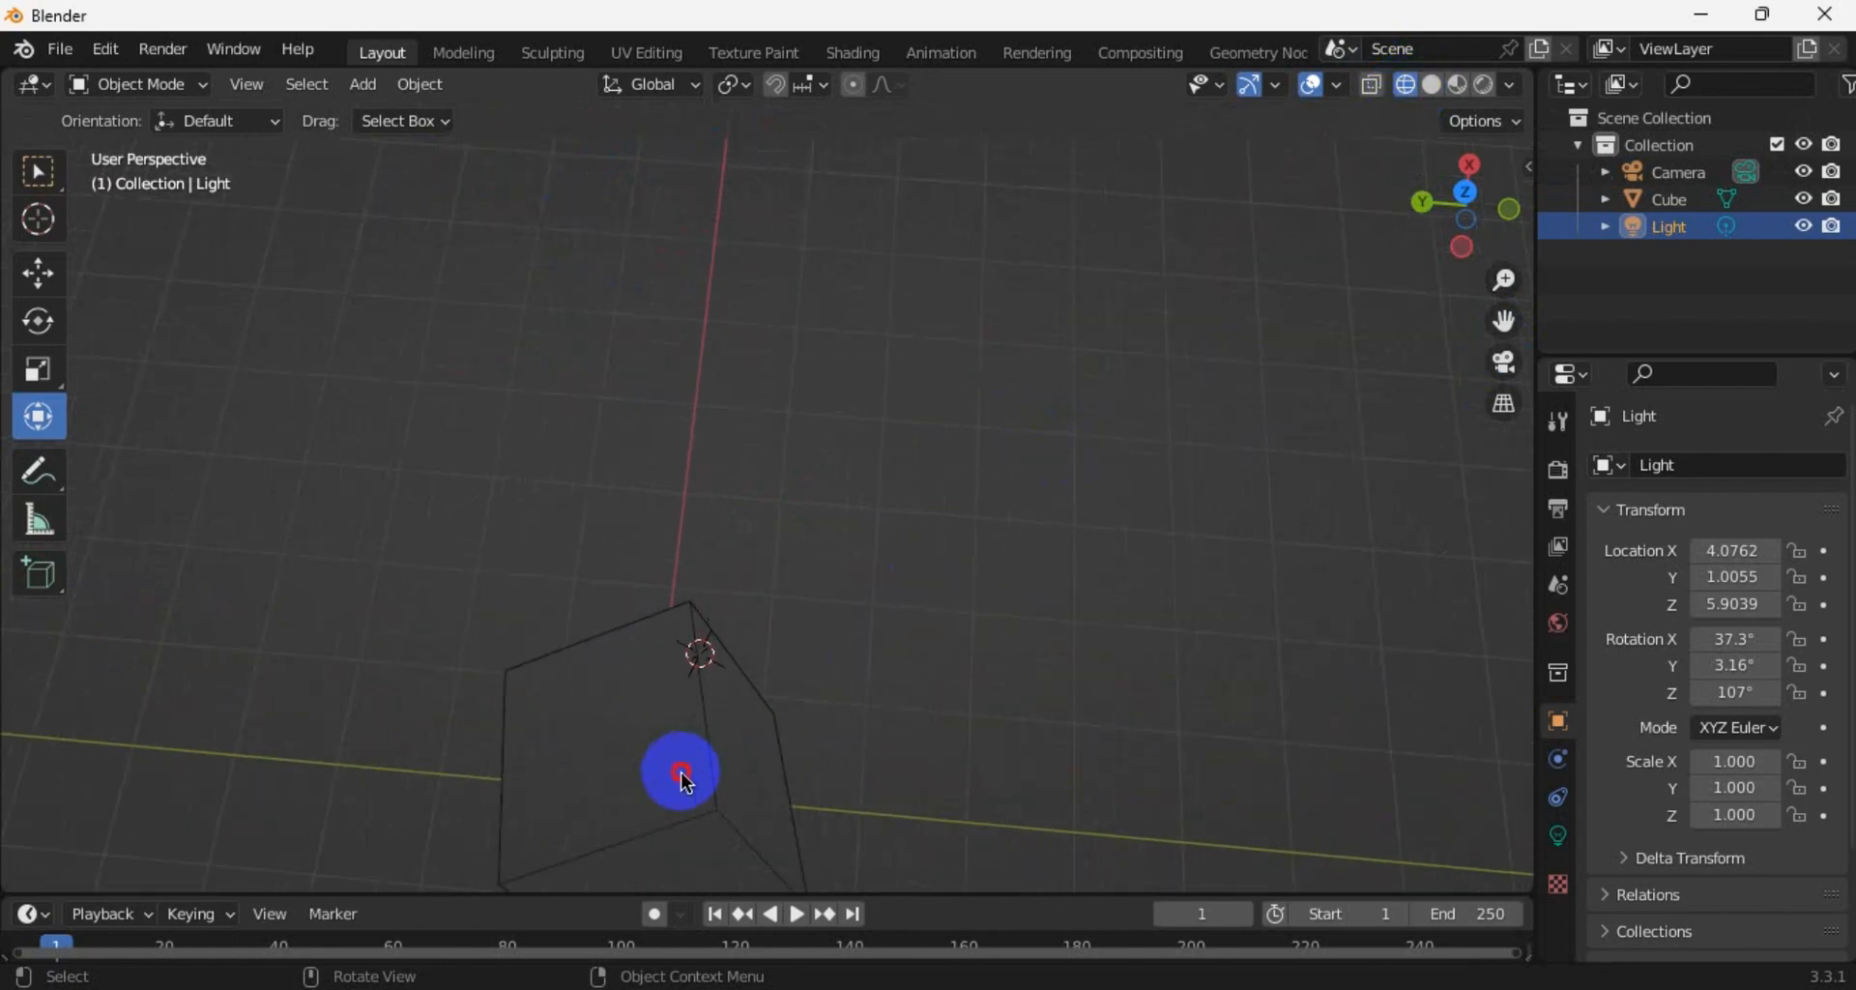
{"action": "left_click", "coordinate": [681, 771]}
{"action": "scroll", "coordinate": [1423, 390], "scroll_direction": "down", "scroll_amount": 1}
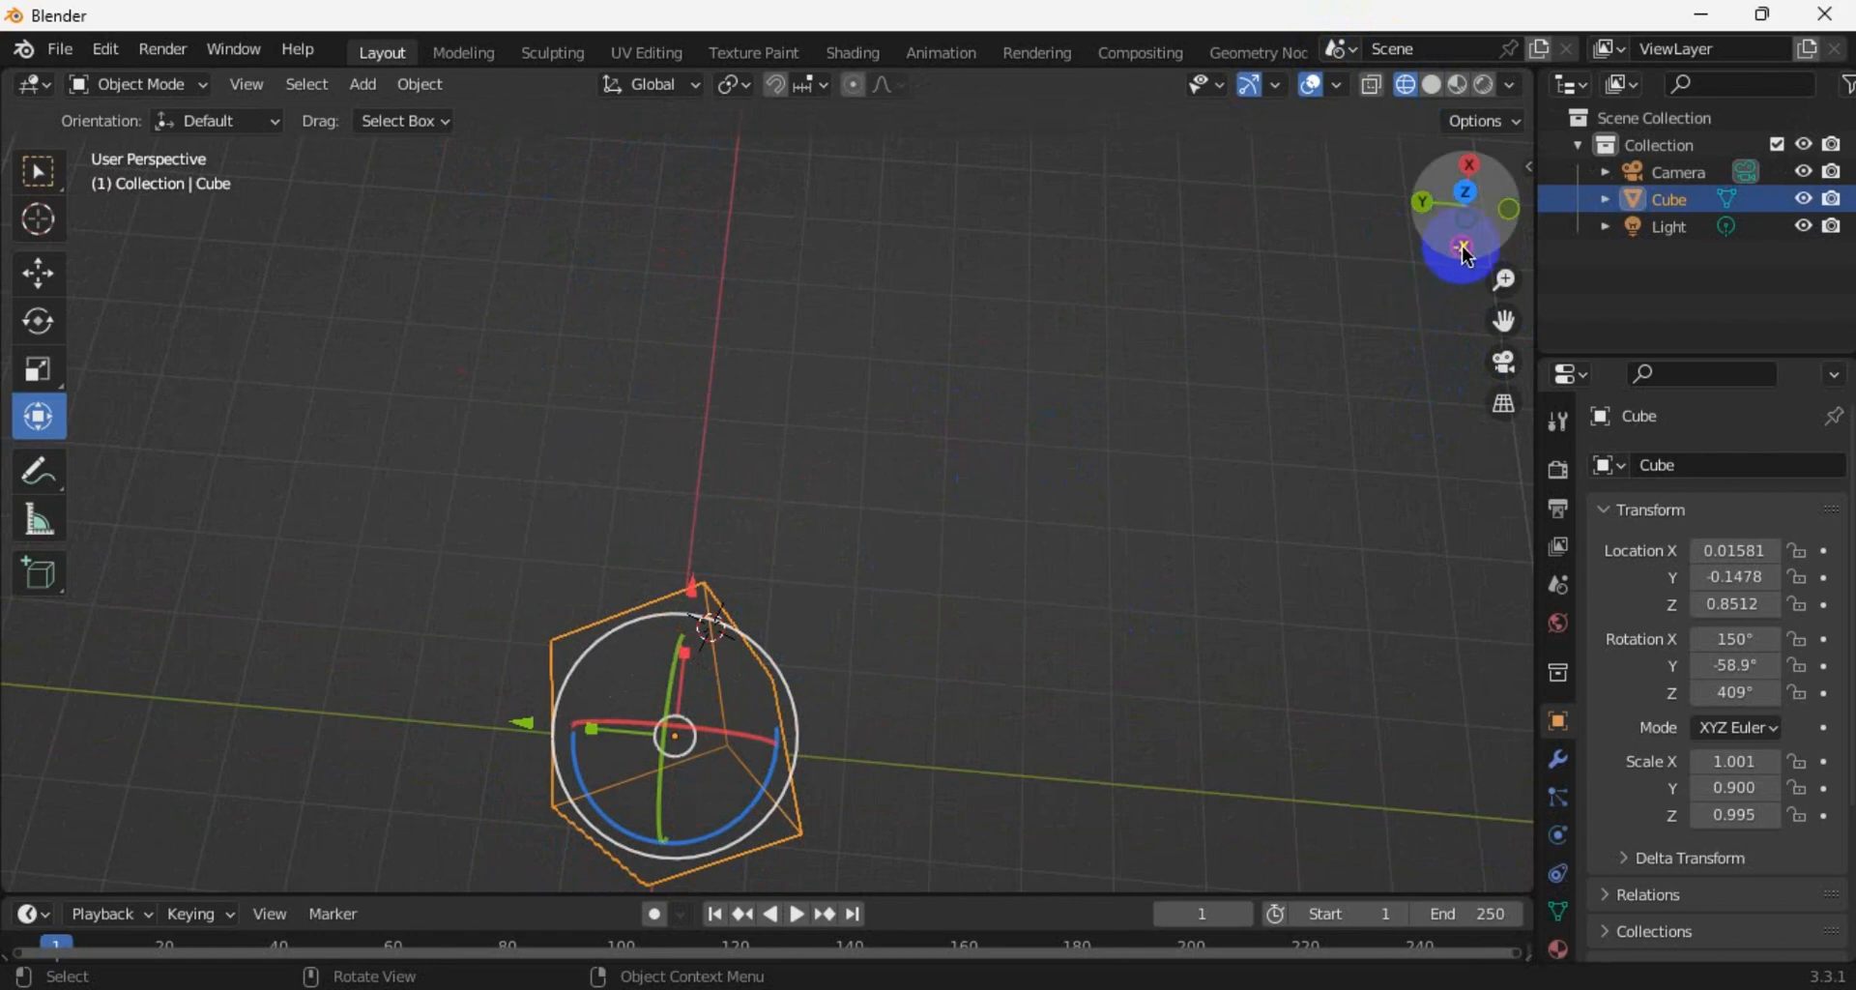
{"action": "left_click_drag", "start_coordinate": [1468, 257], "coordinate": [1406, 96]}
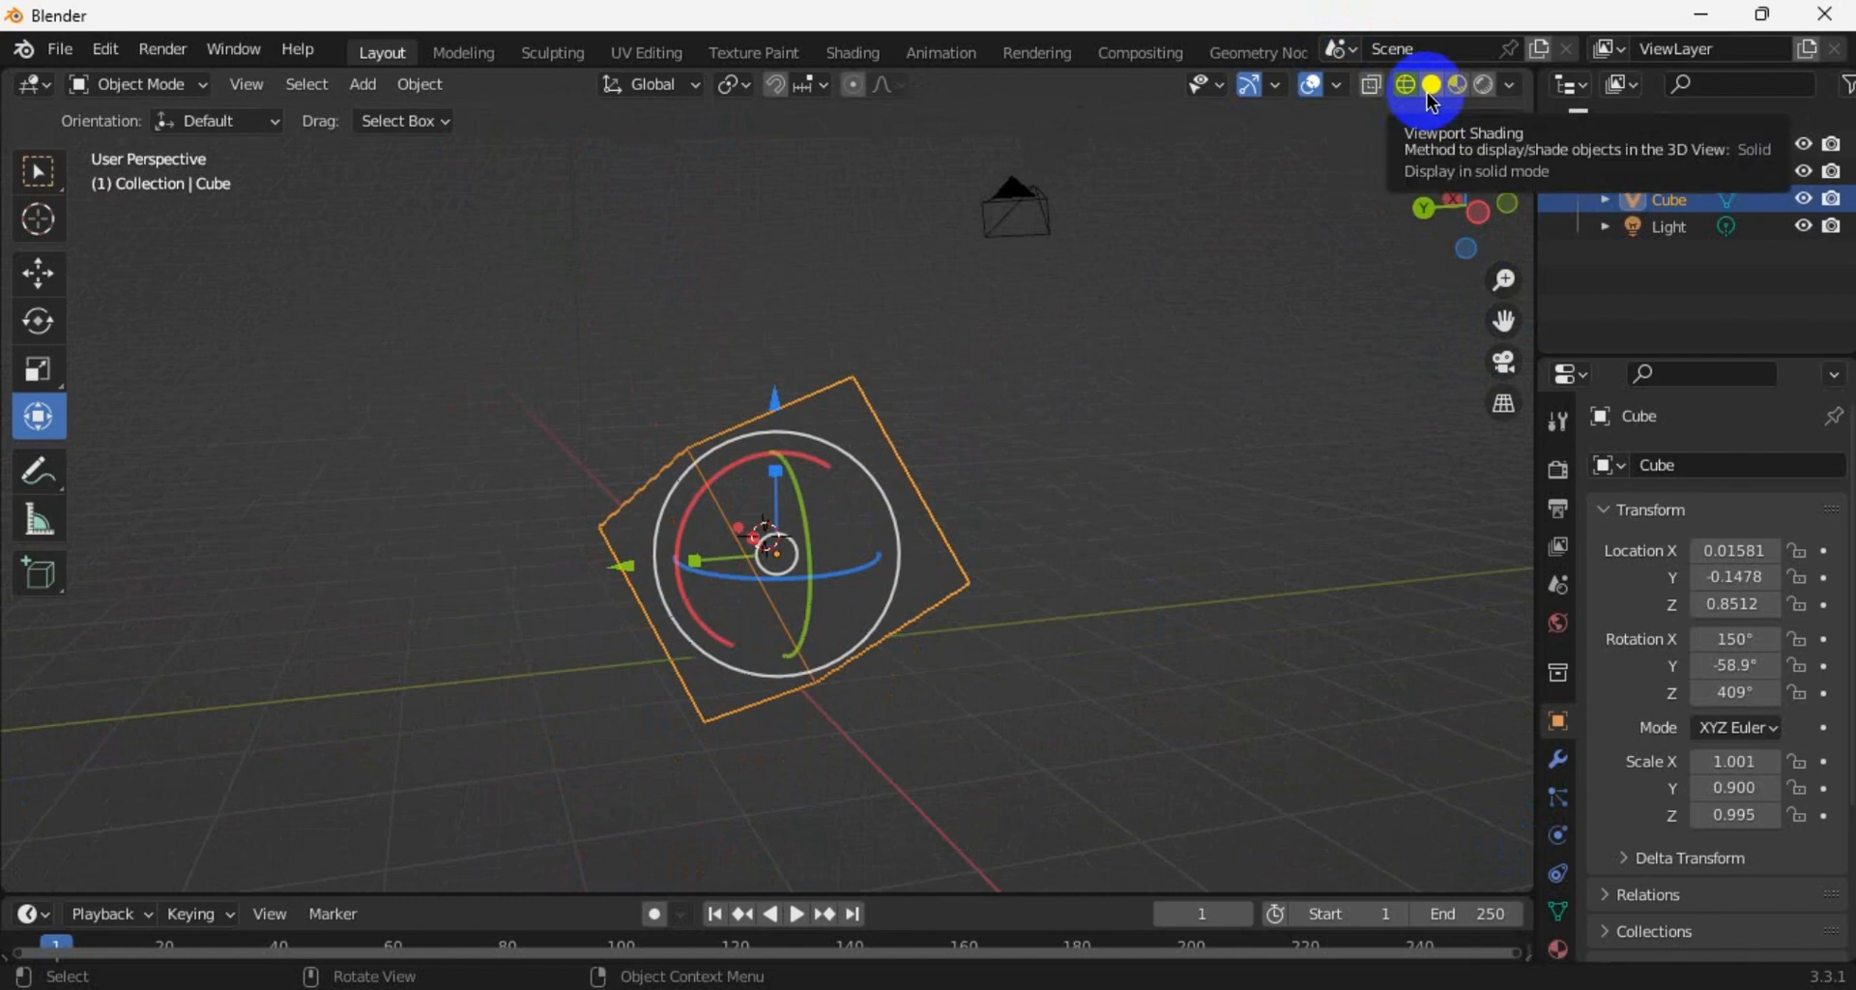
Compare the cube in Solid, Material Preview and Rendered viewport shading, in that order
{"action": "left_click", "coordinate": [1432, 93]}
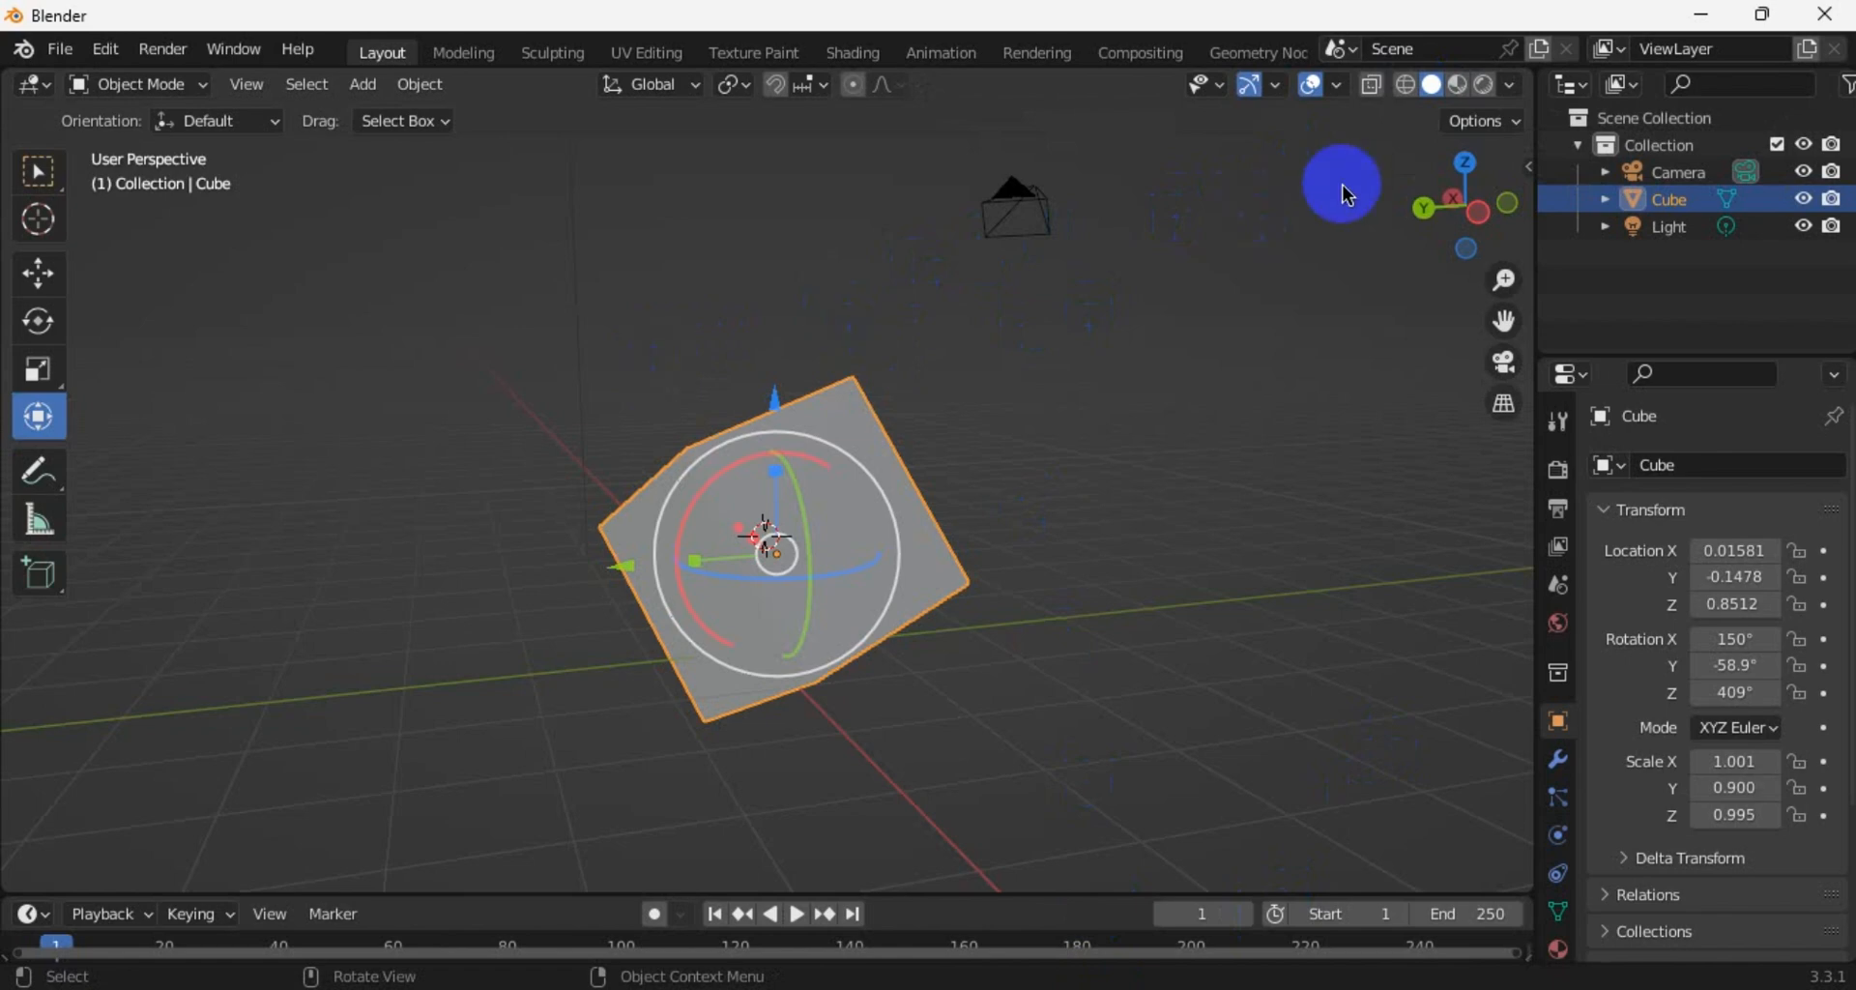
{"action": "left_click", "coordinate": [1460, 84]}
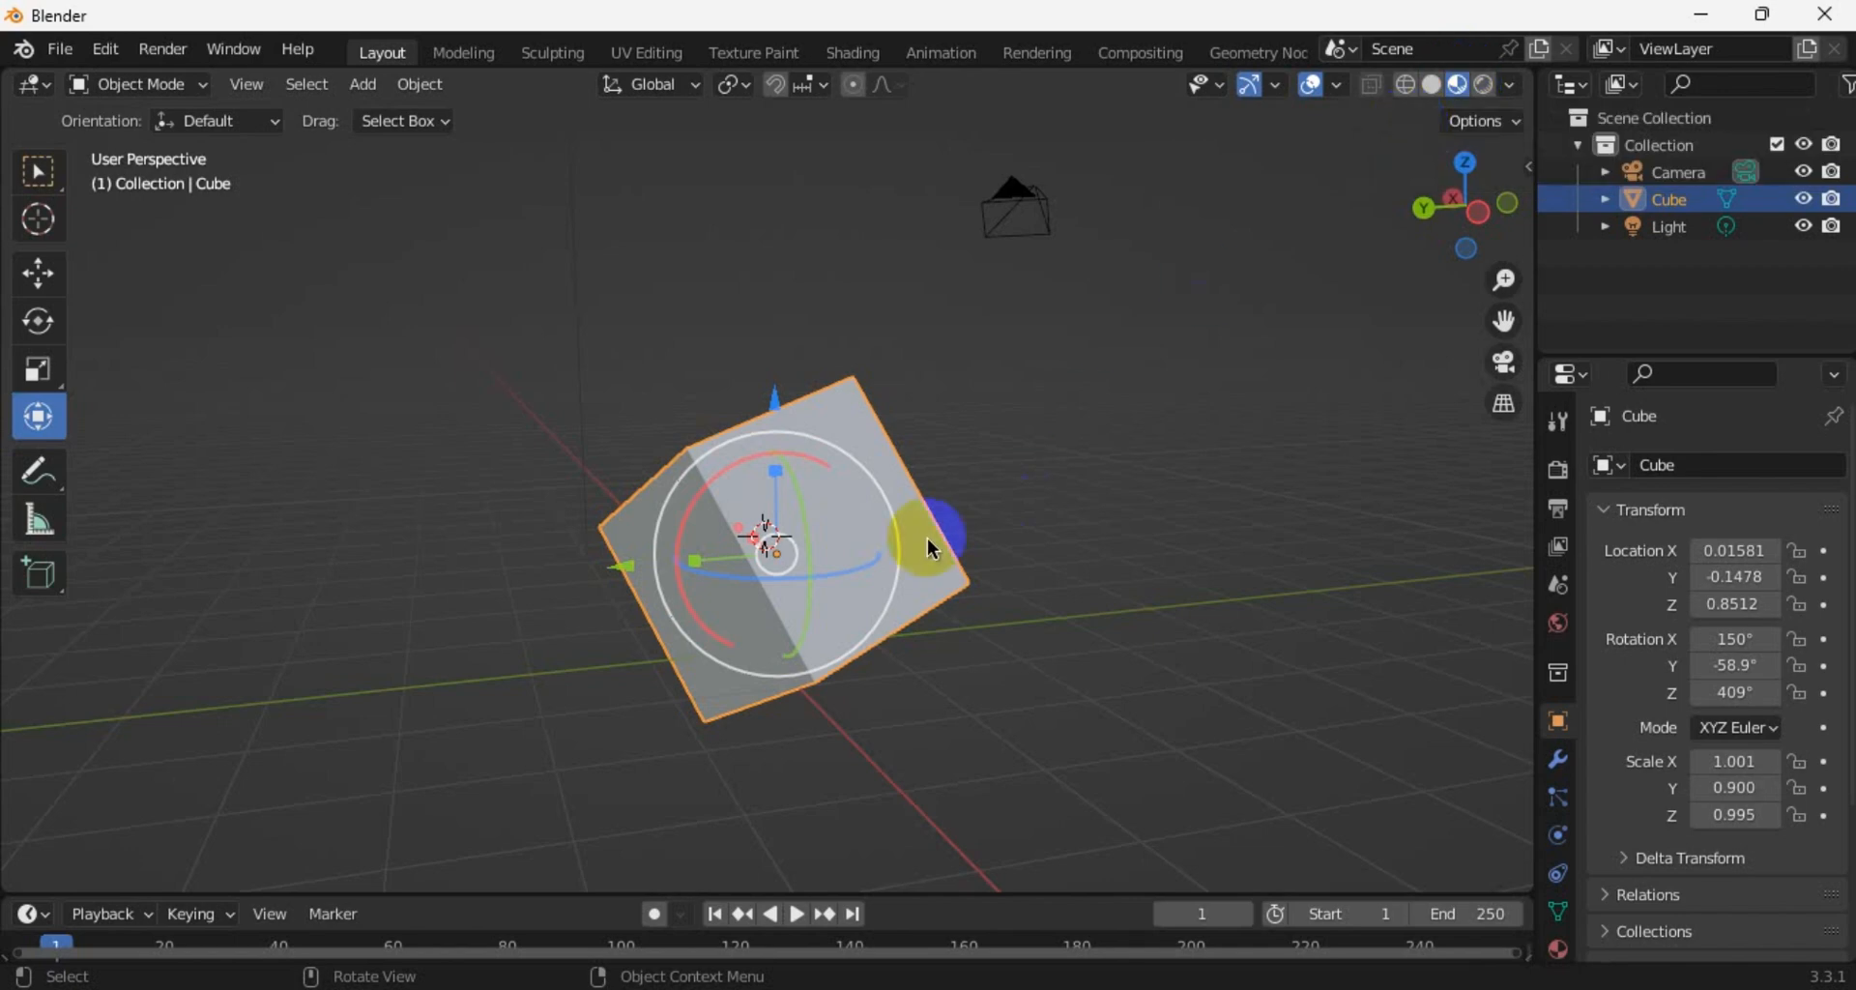
{"action": "left_click", "coordinate": [1484, 87]}
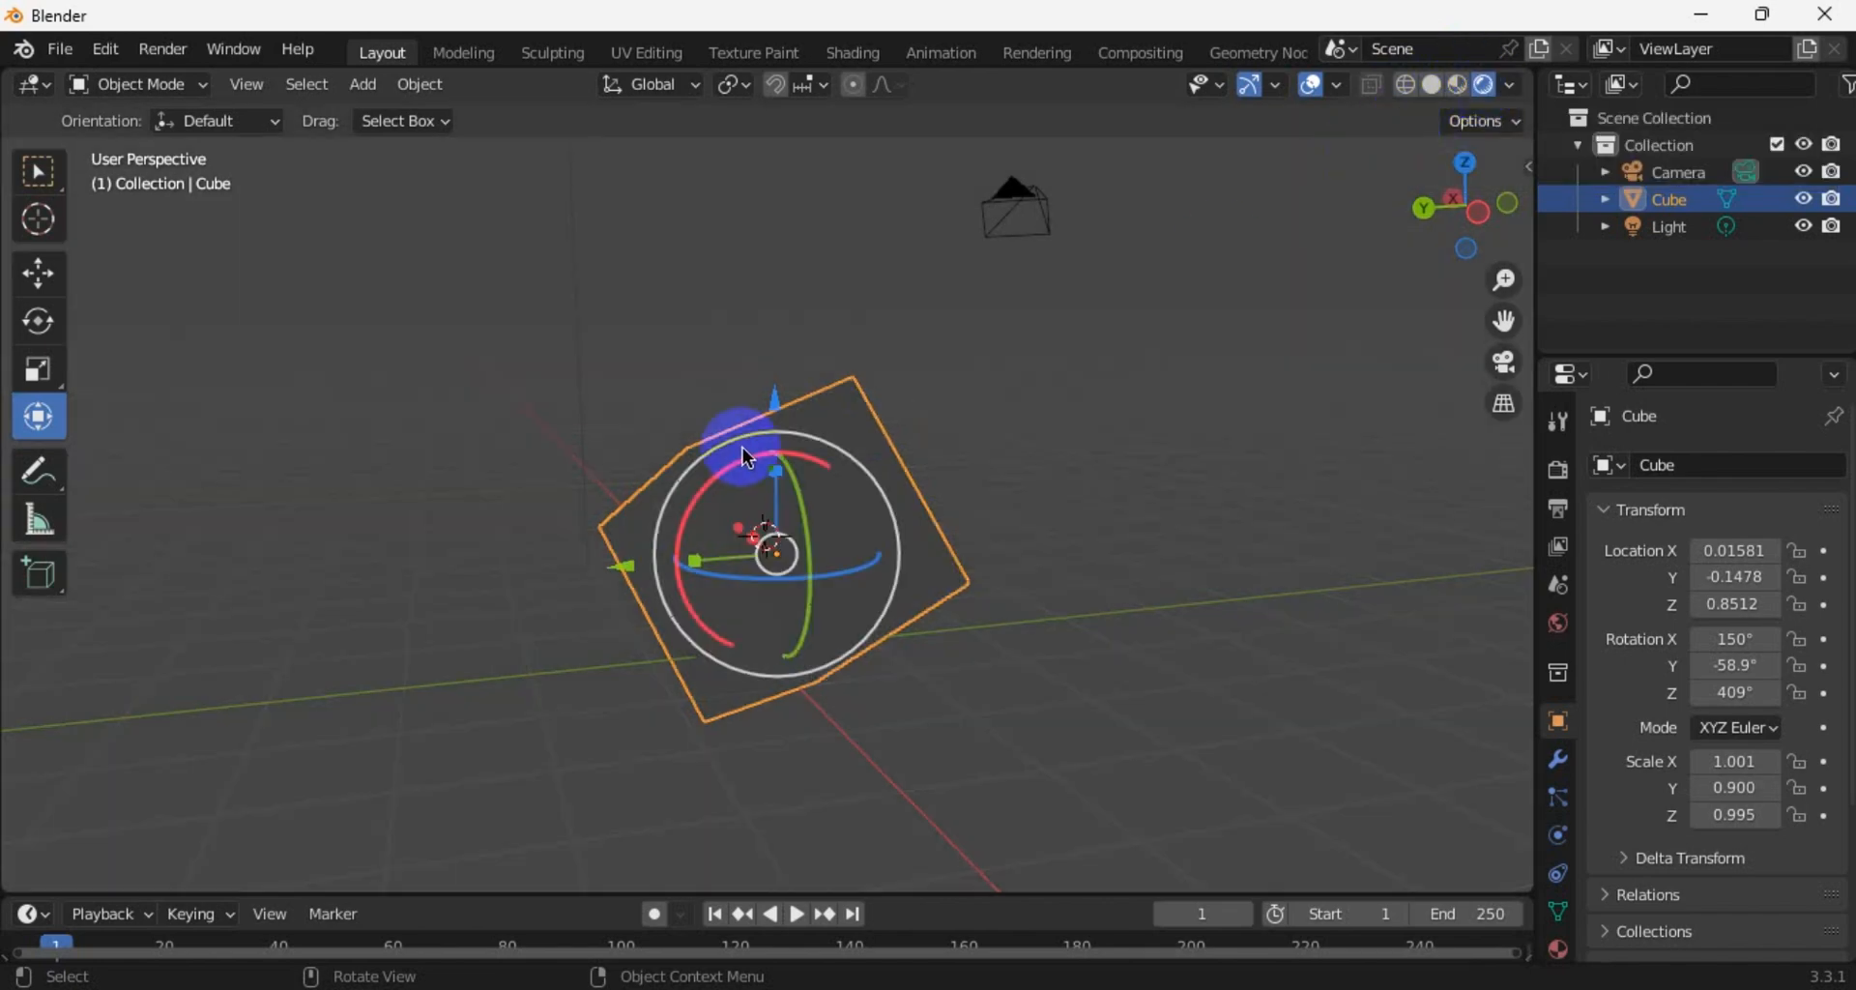
Examine the cube in Rendered shading from different sides and through the camera, ending in the free perspective
{"action": "scroll", "coordinate": [850, 397], "scroll_direction": "up", "scroll_amount": 2}
{"action": "left_click", "coordinate": [1503, 363]}
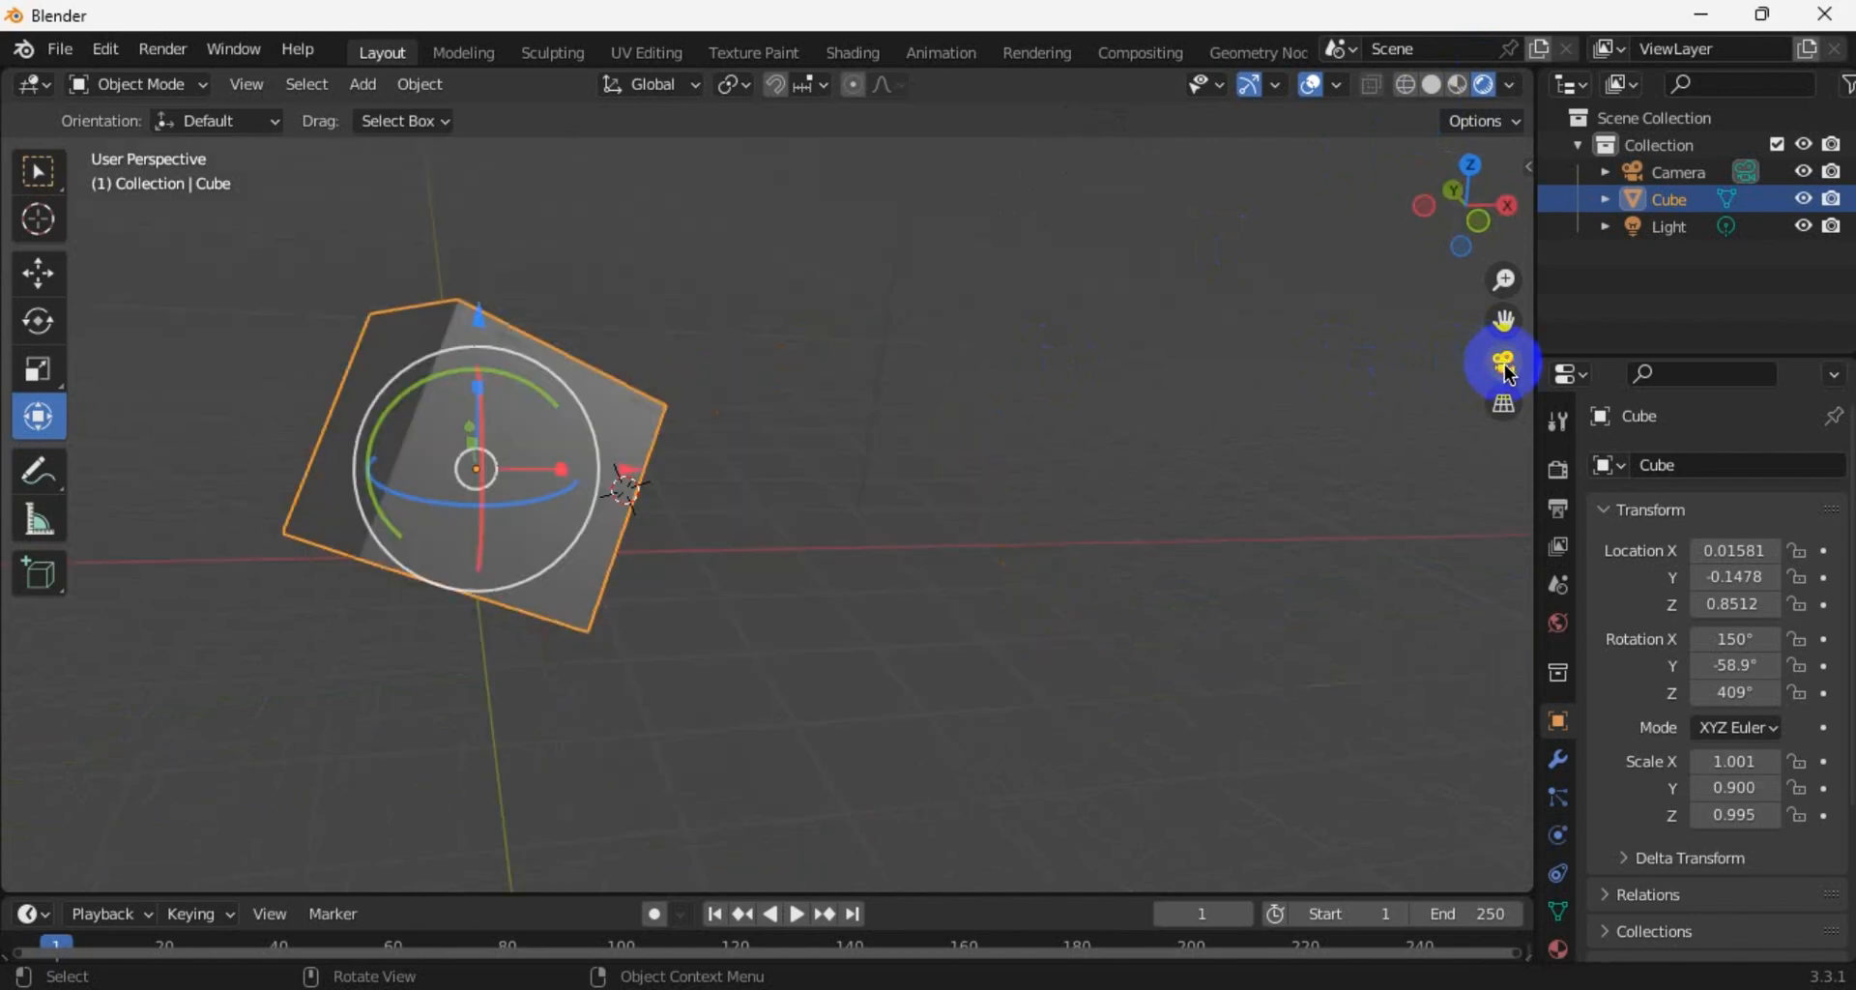
{"action": "left_click", "coordinate": [1505, 365]}
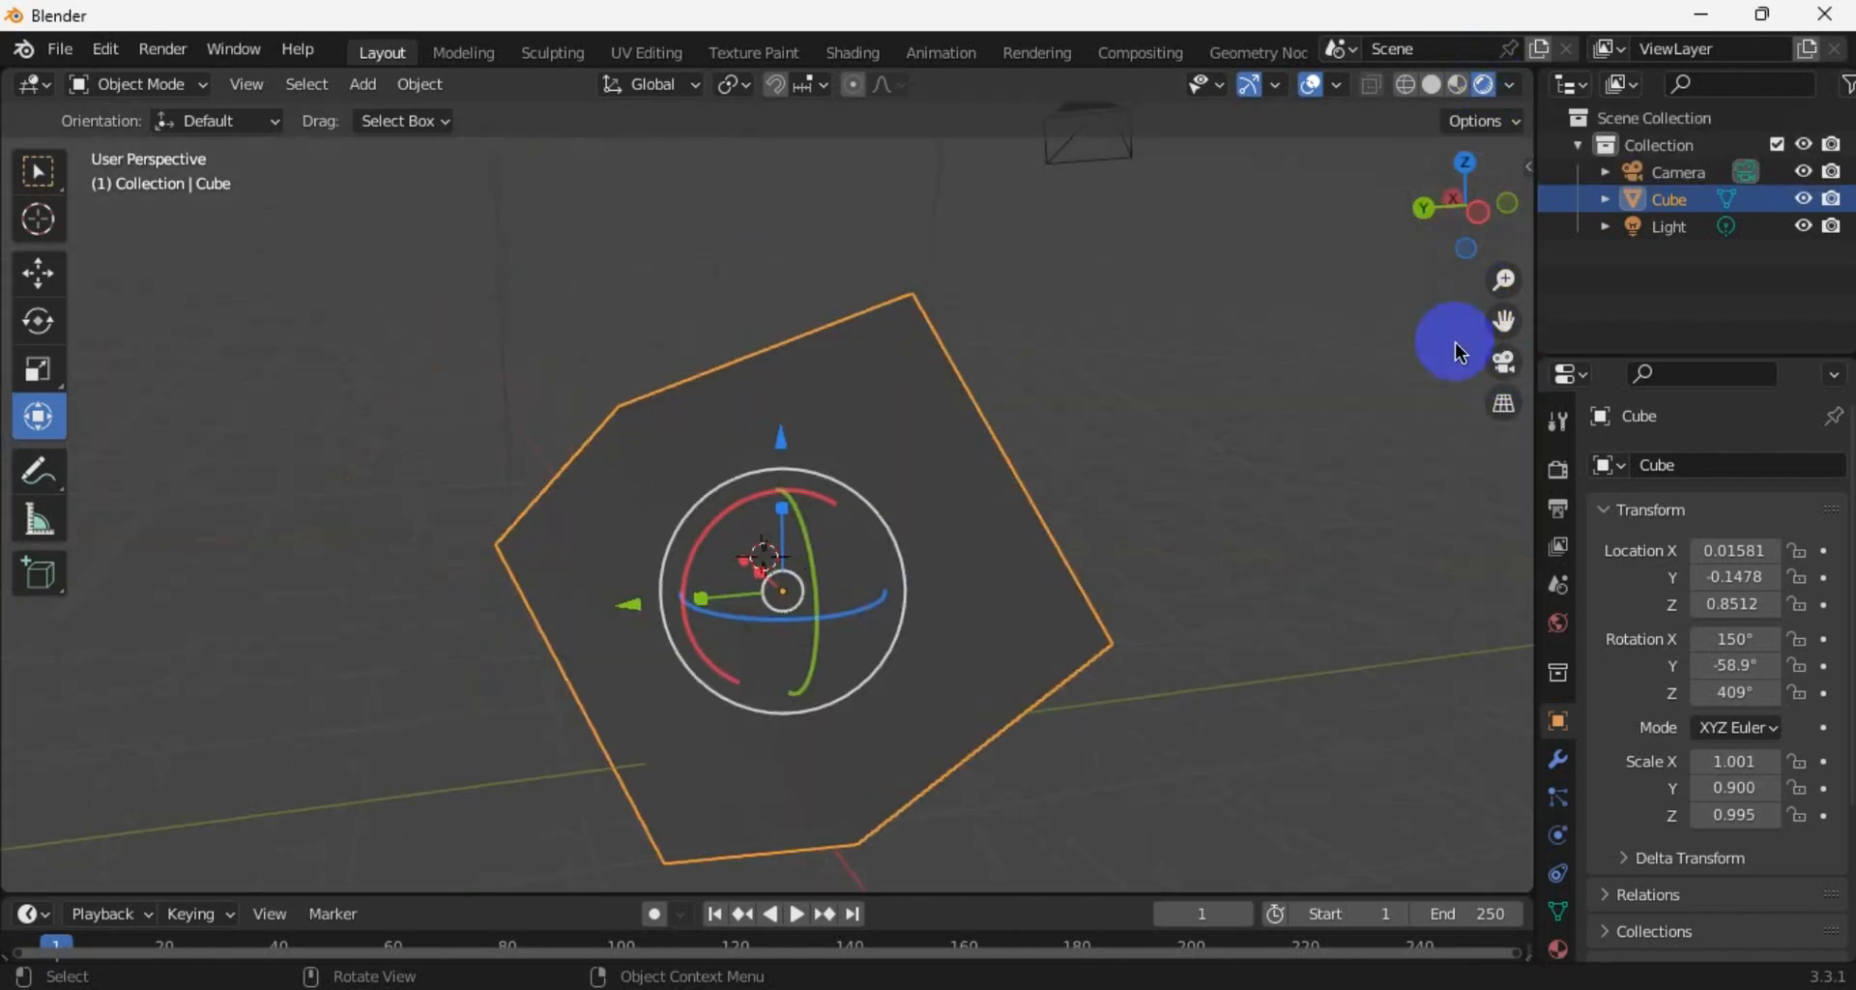
{"action": "left_click", "coordinate": [1502, 365]}
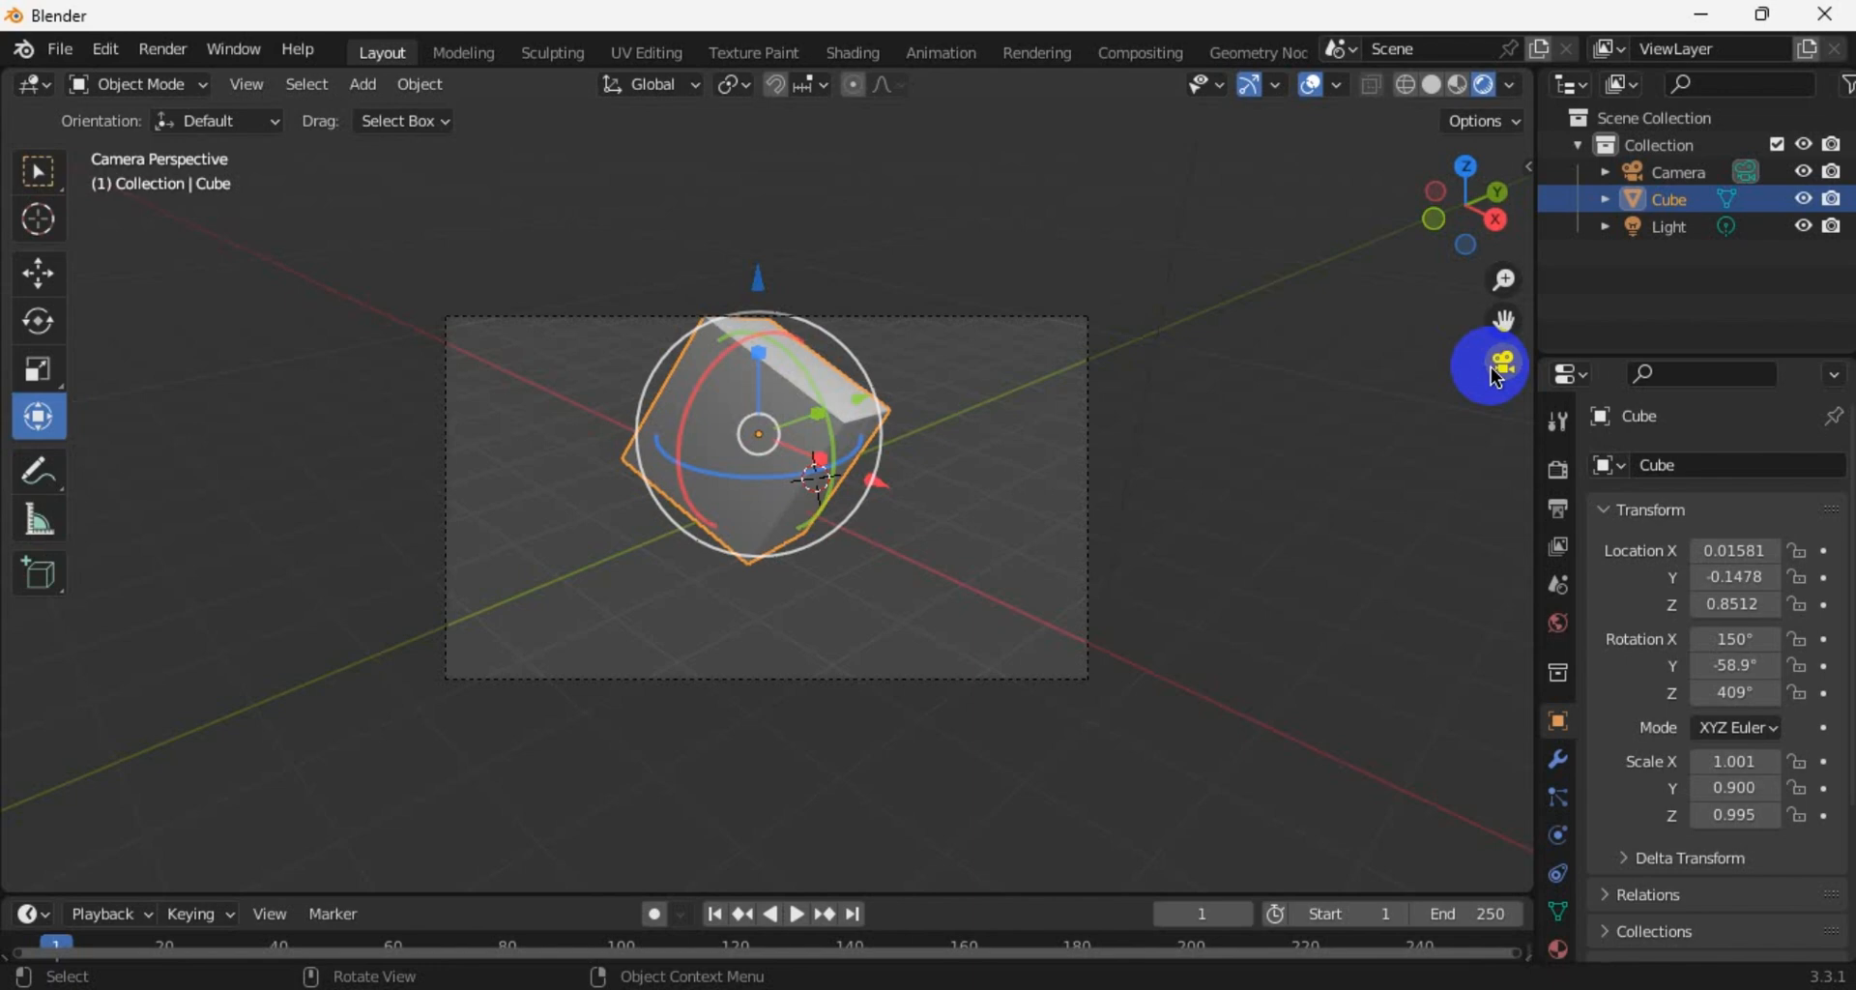
{"action": "left_click", "coordinate": [1491, 368]}
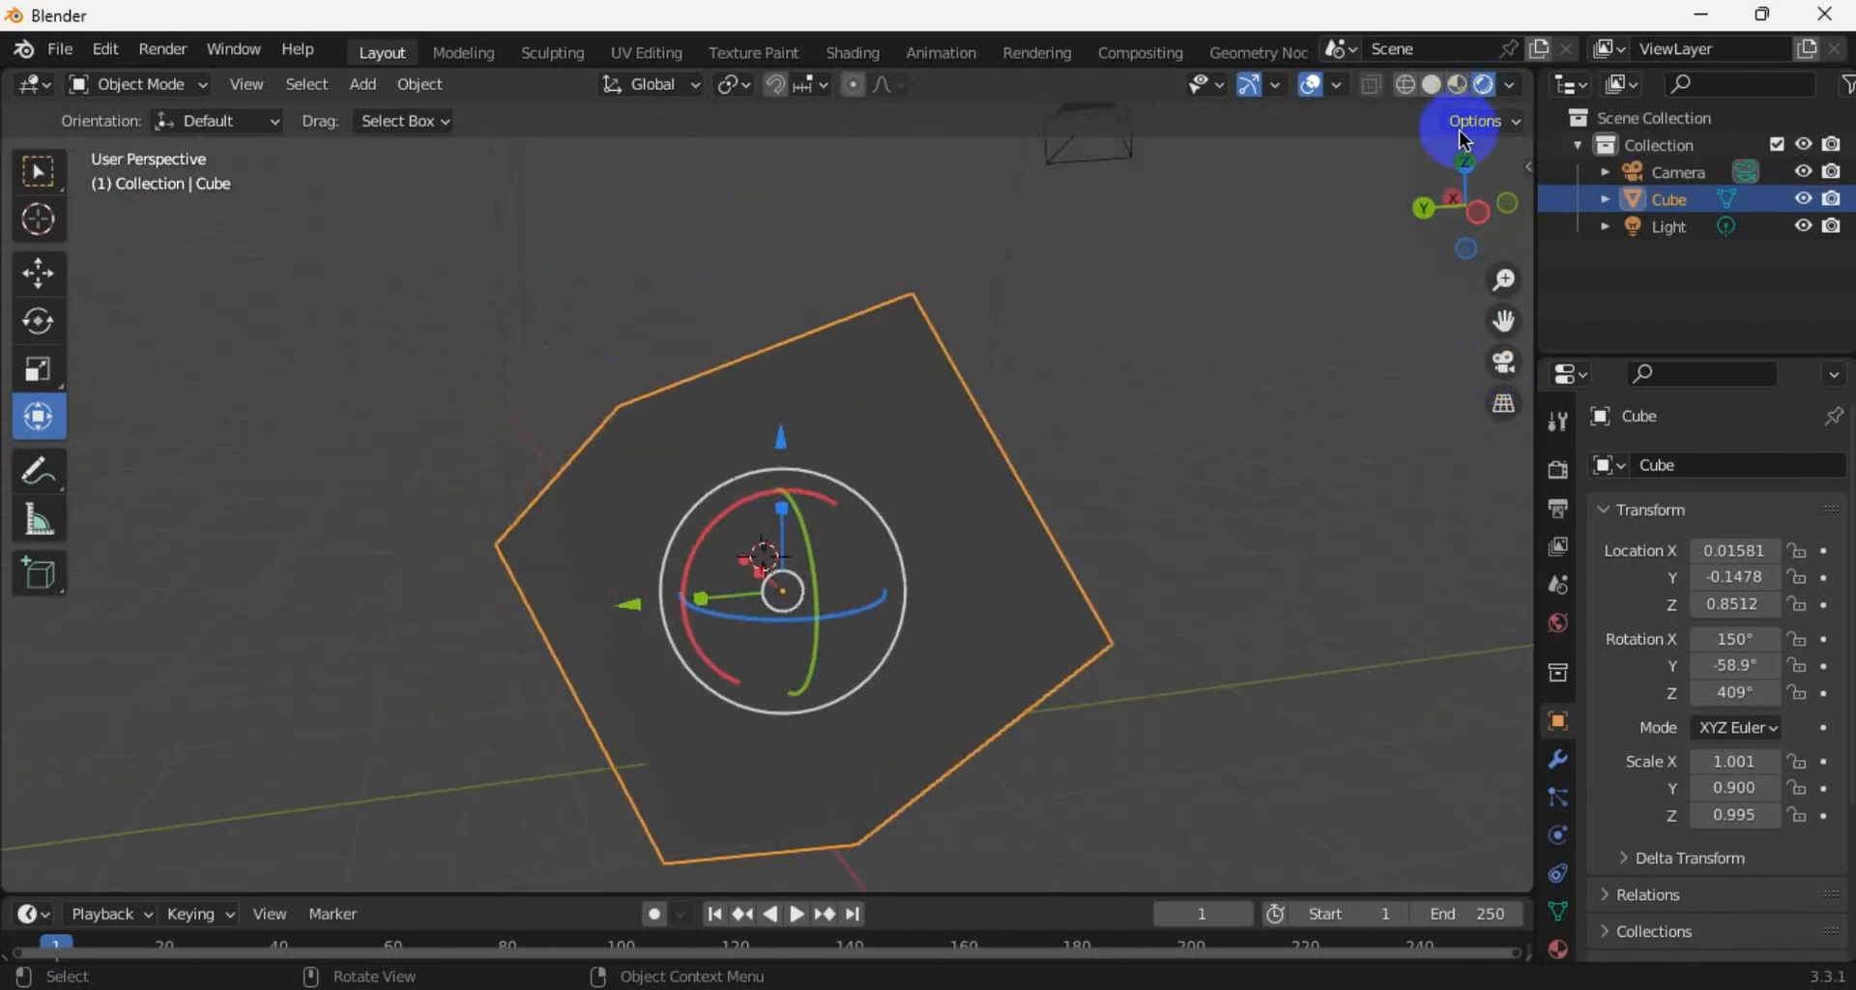
{"action": "middle_click_drag", "start_coordinate": [1305, 406], "coordinate": [1281, 419]}
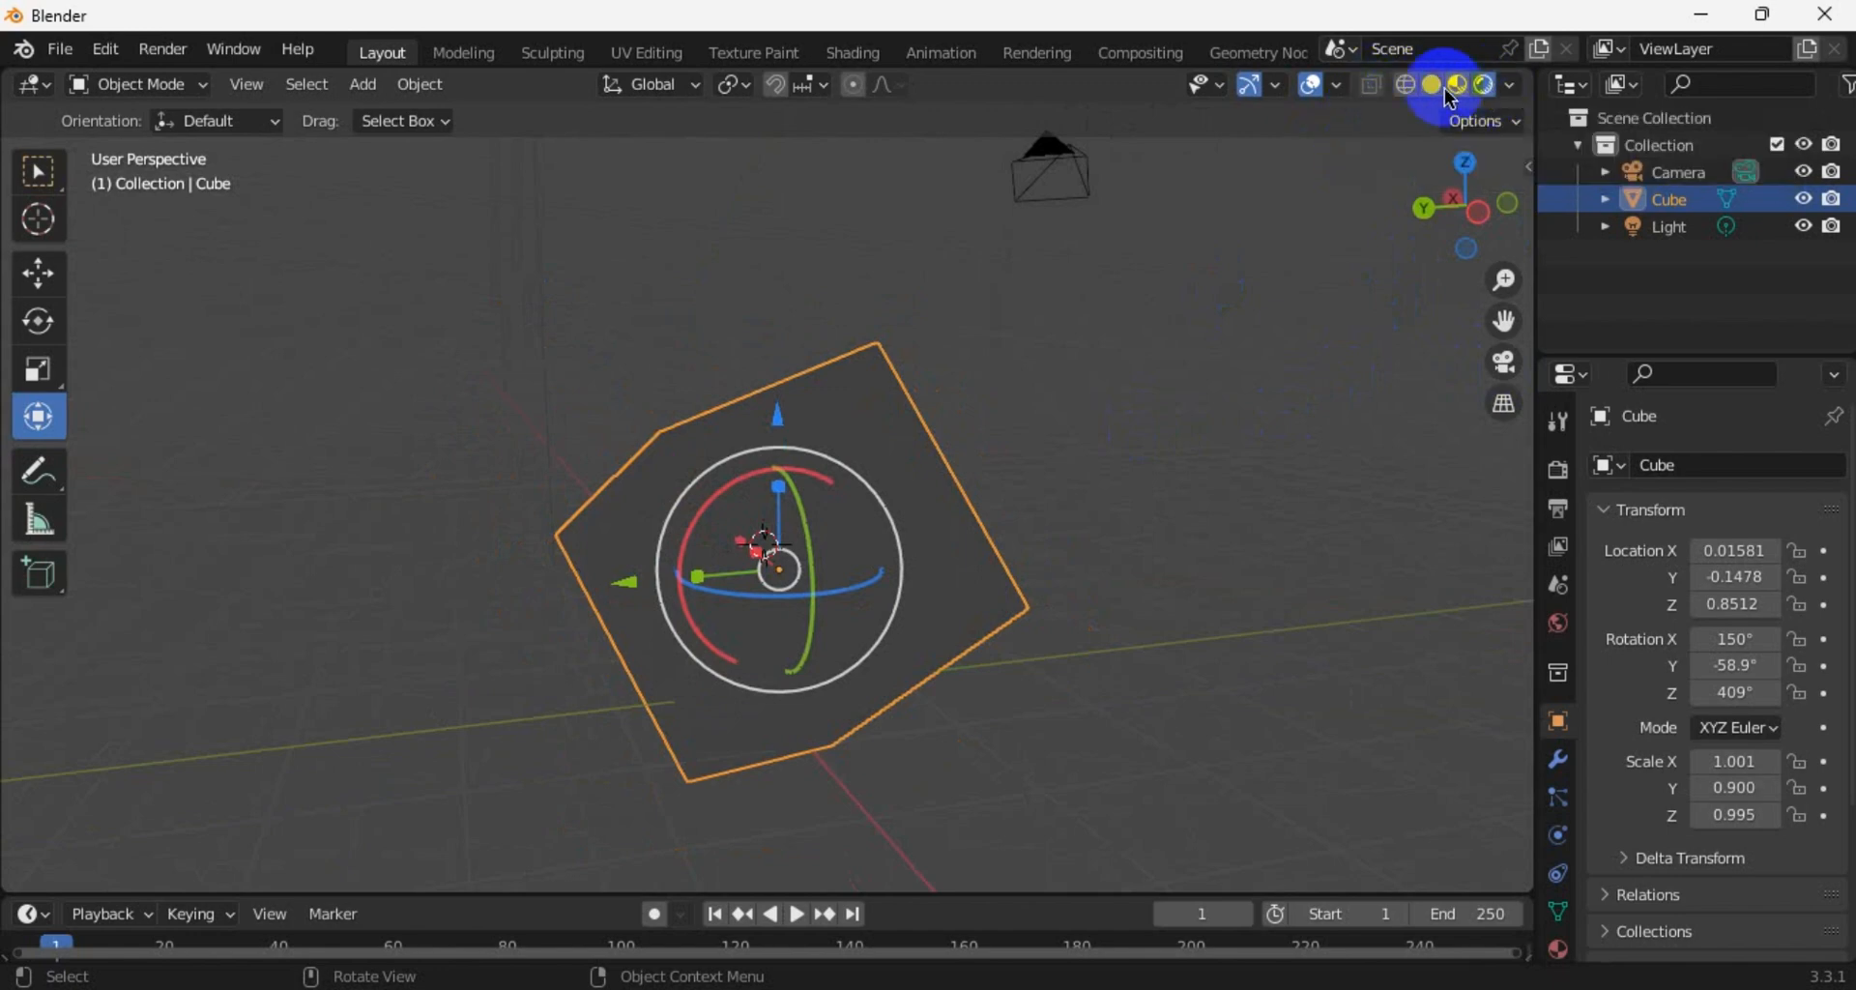
Return the viewport to Solid shading
{"action": "left_click", "coordinate": [1373, 97]}
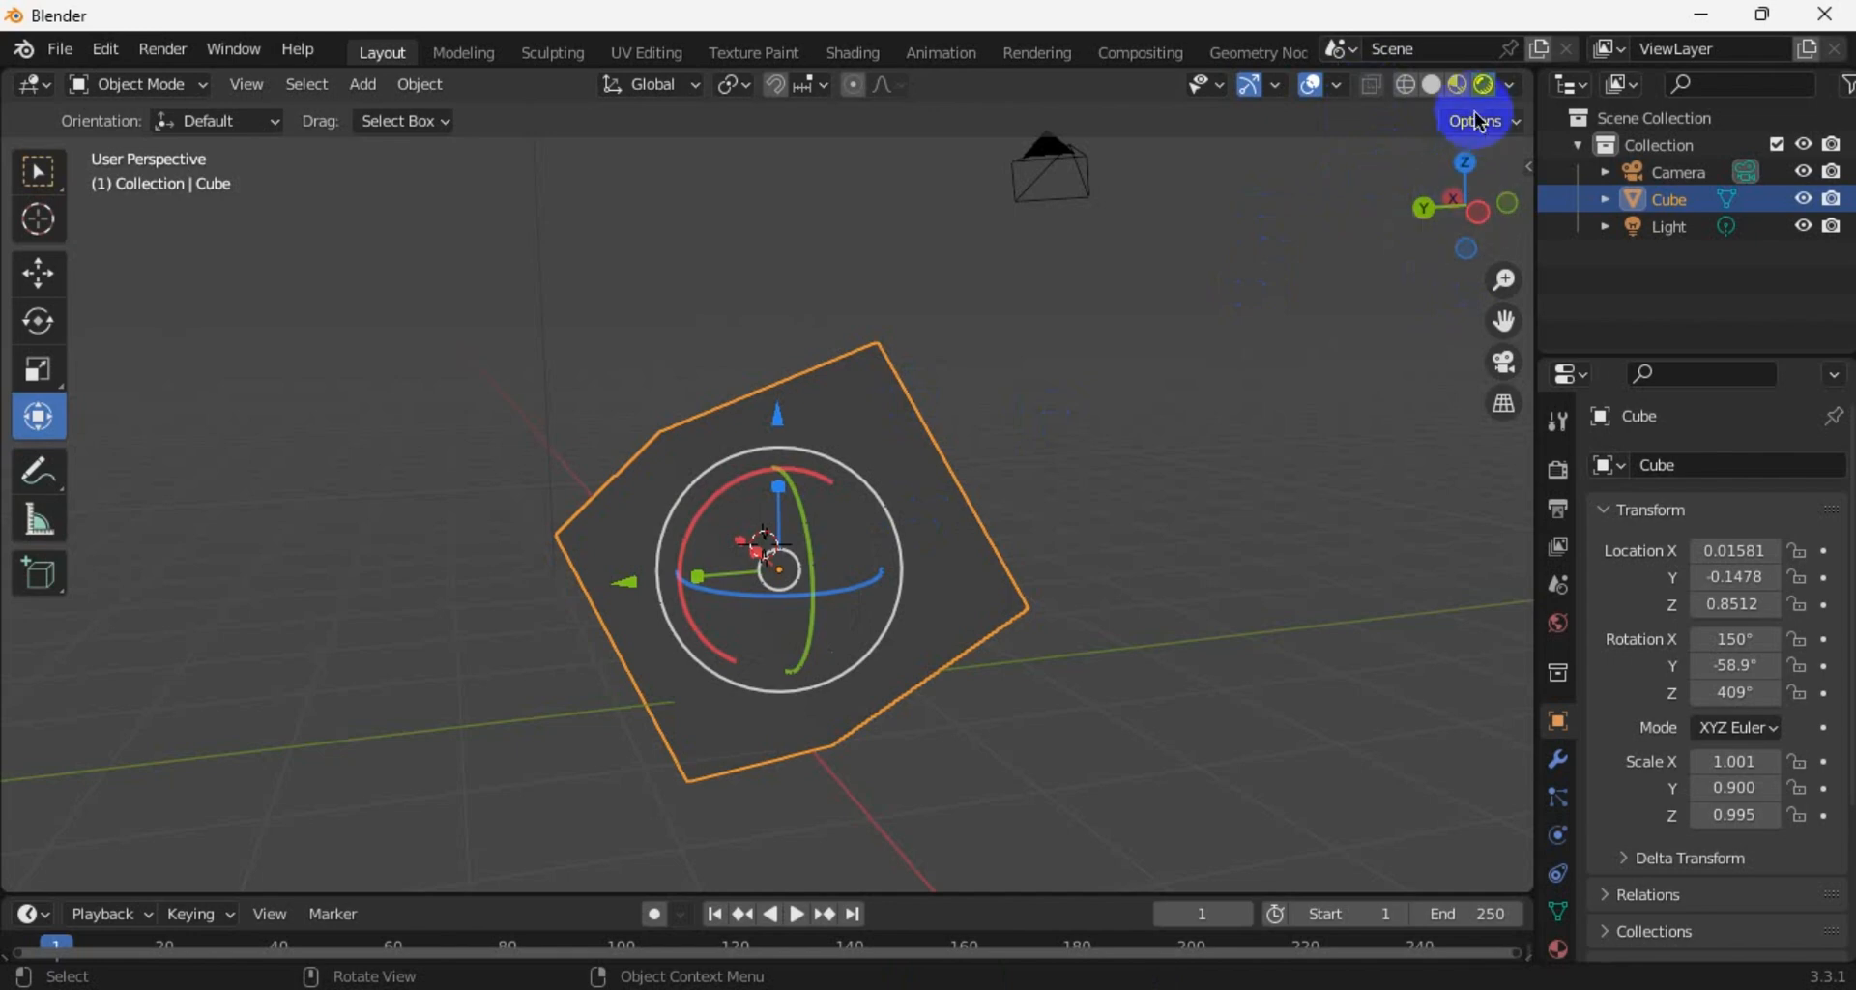
{"action": "left_click", "coordinate": [1431, 84]}
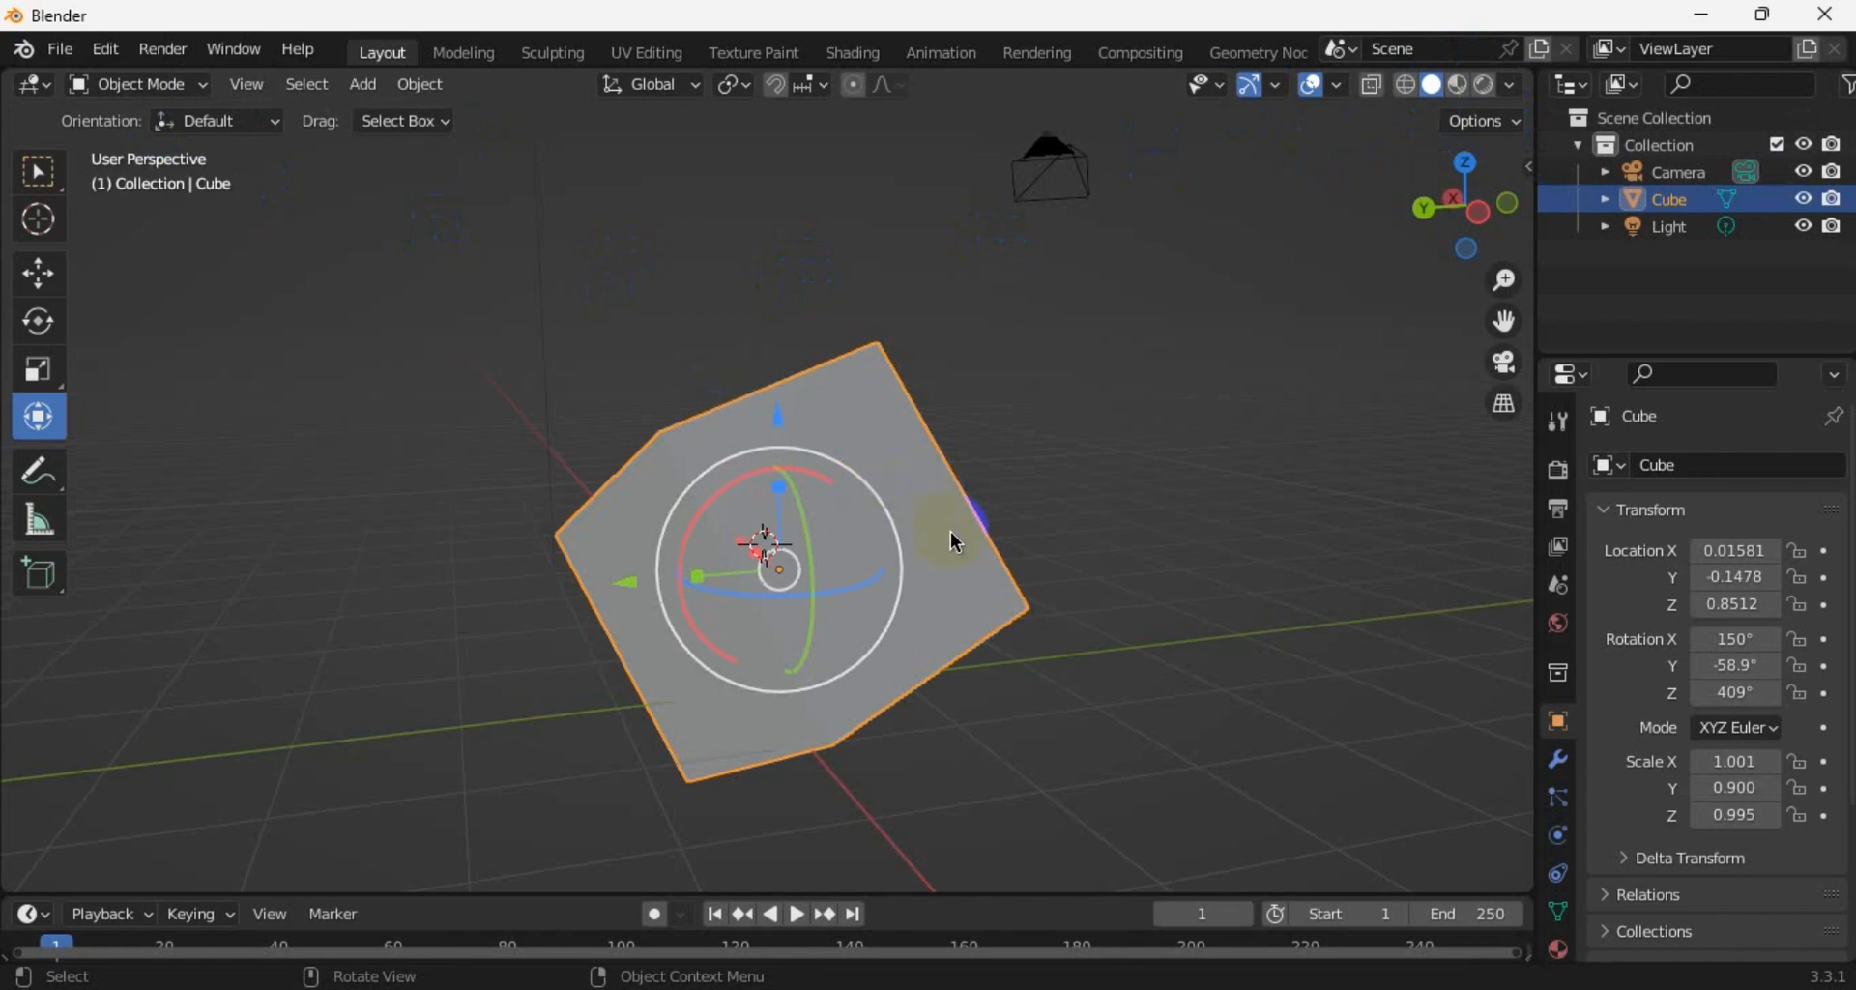
{"action": "middle_click_drag", "start_coordinate": [955, 541], "coordinate": [957, 526]}
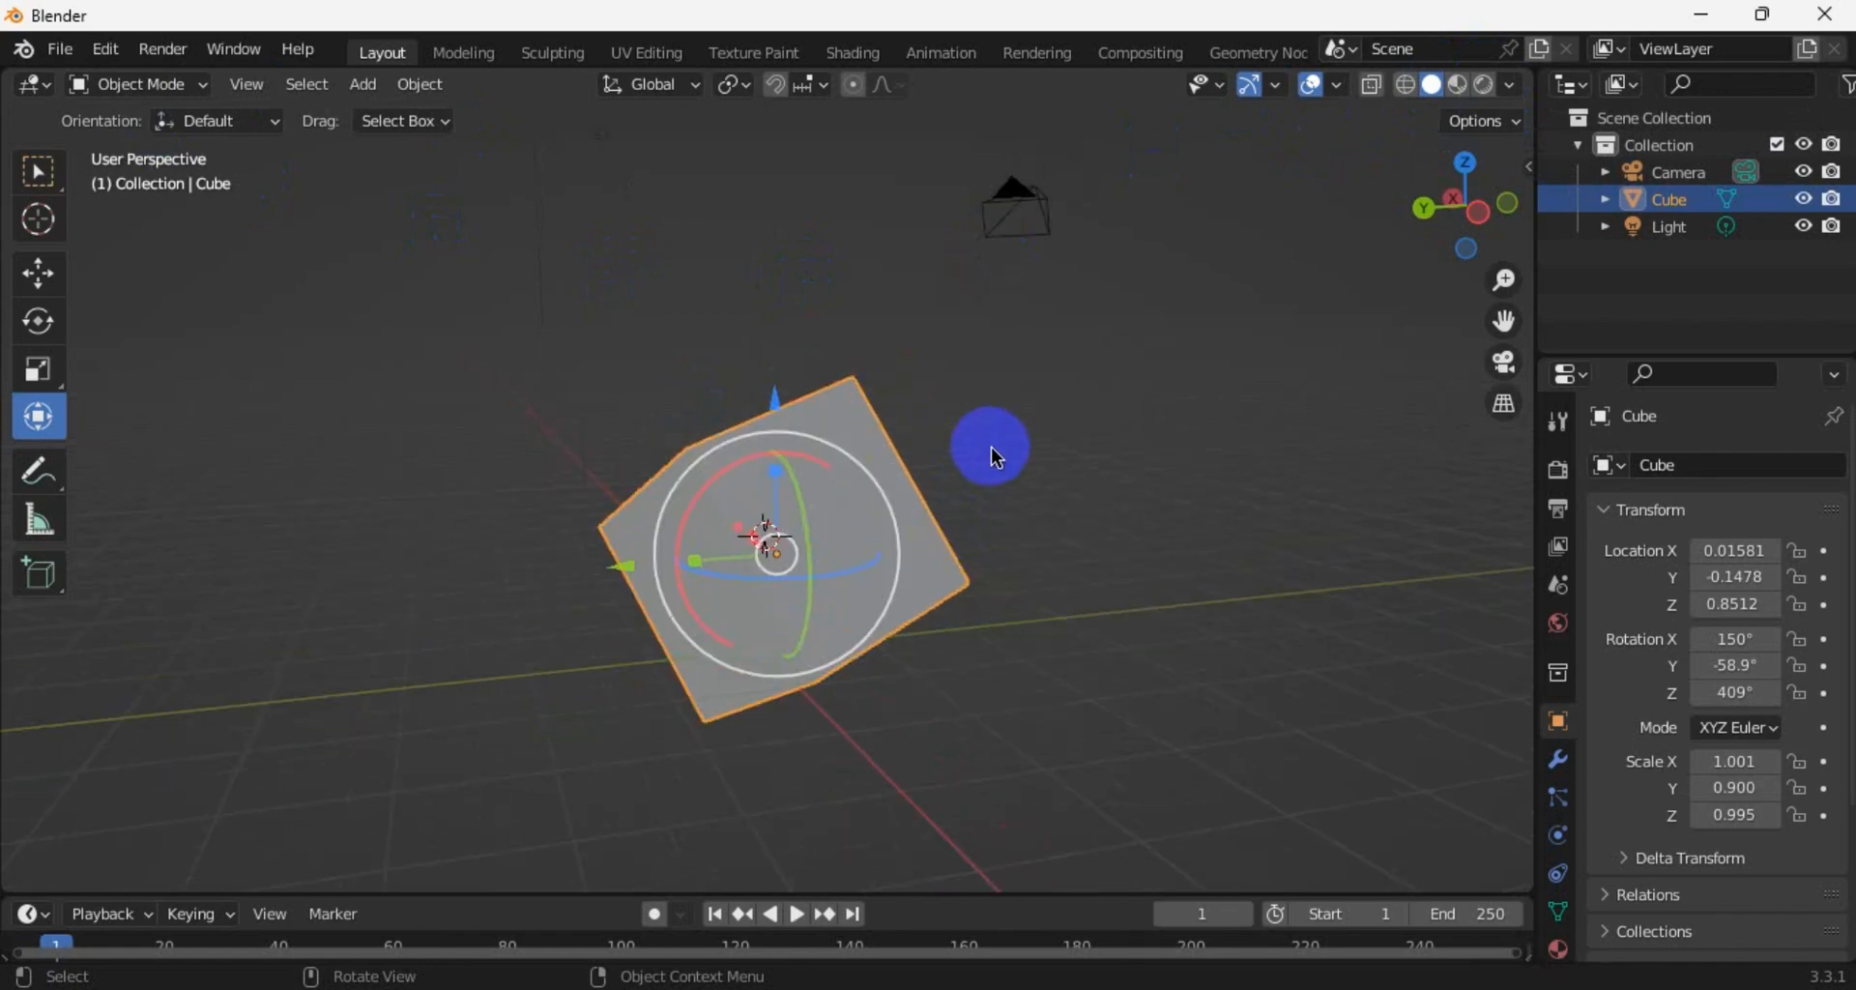
Add a UV sphere mesh to the scene
{"action": "left_click", "coordinate": [363, 85]}
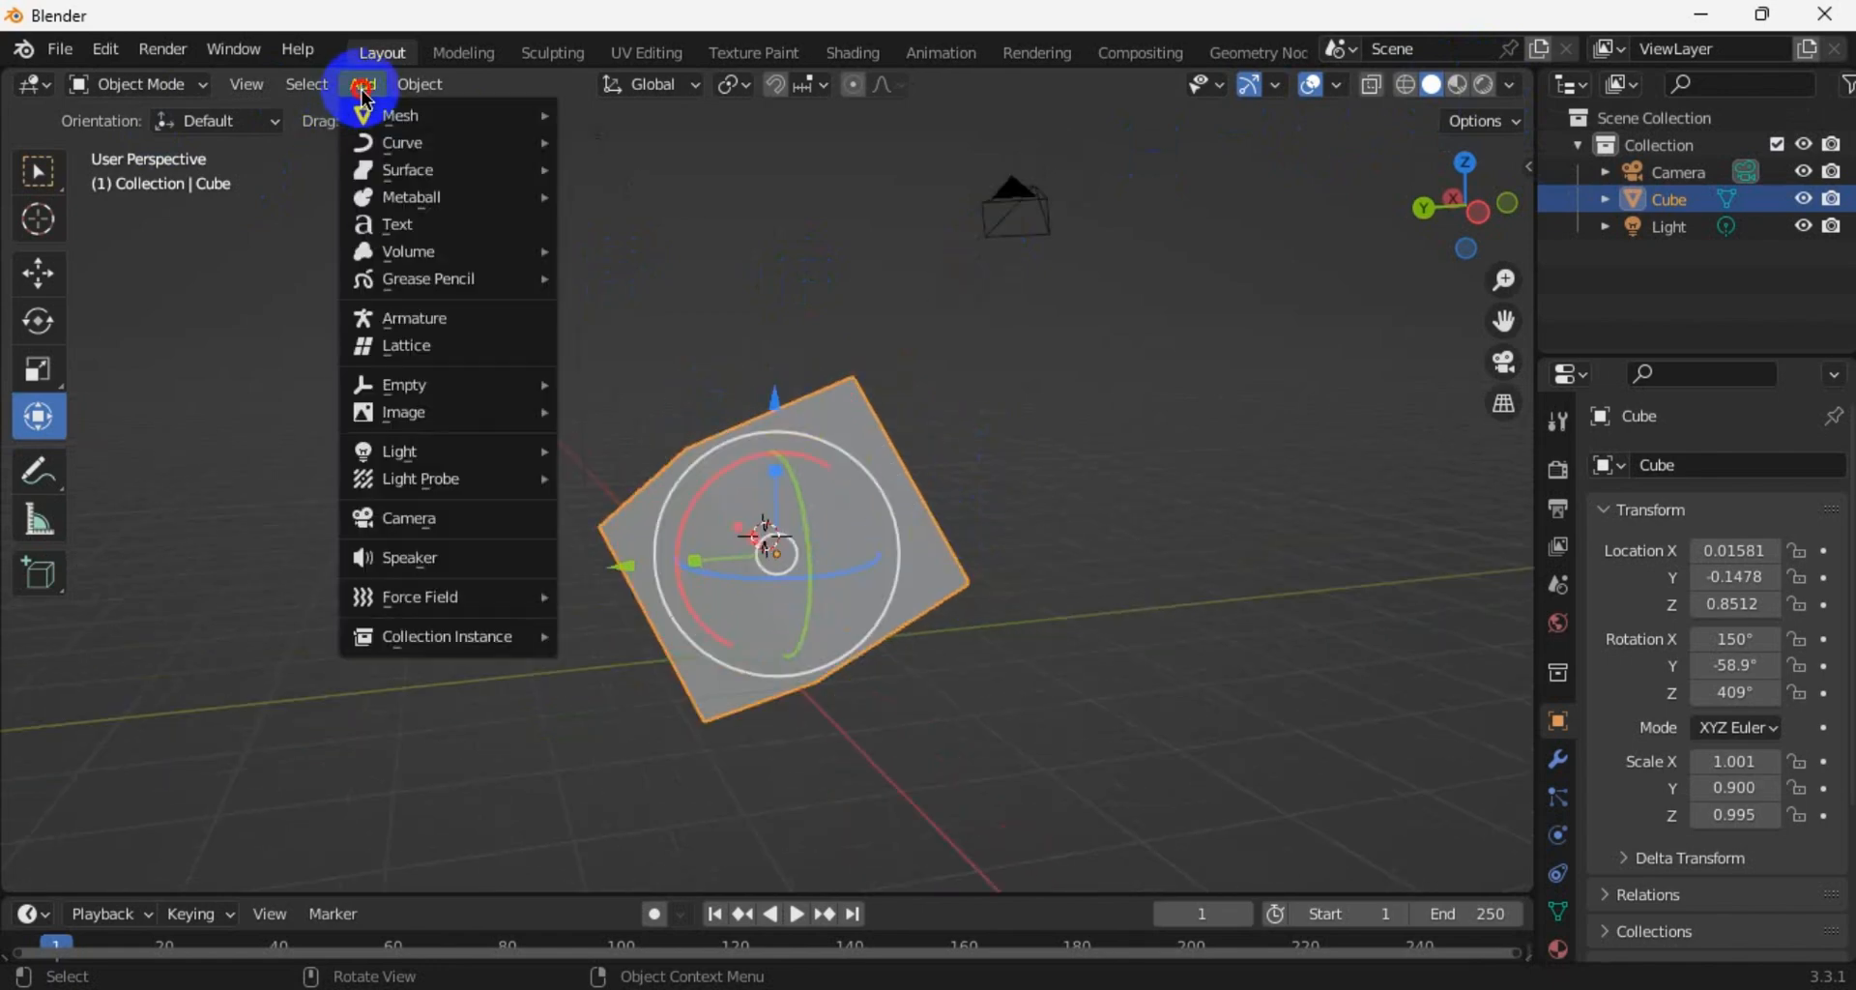
{"action": "left_click", "coordinate": [437, 118]}
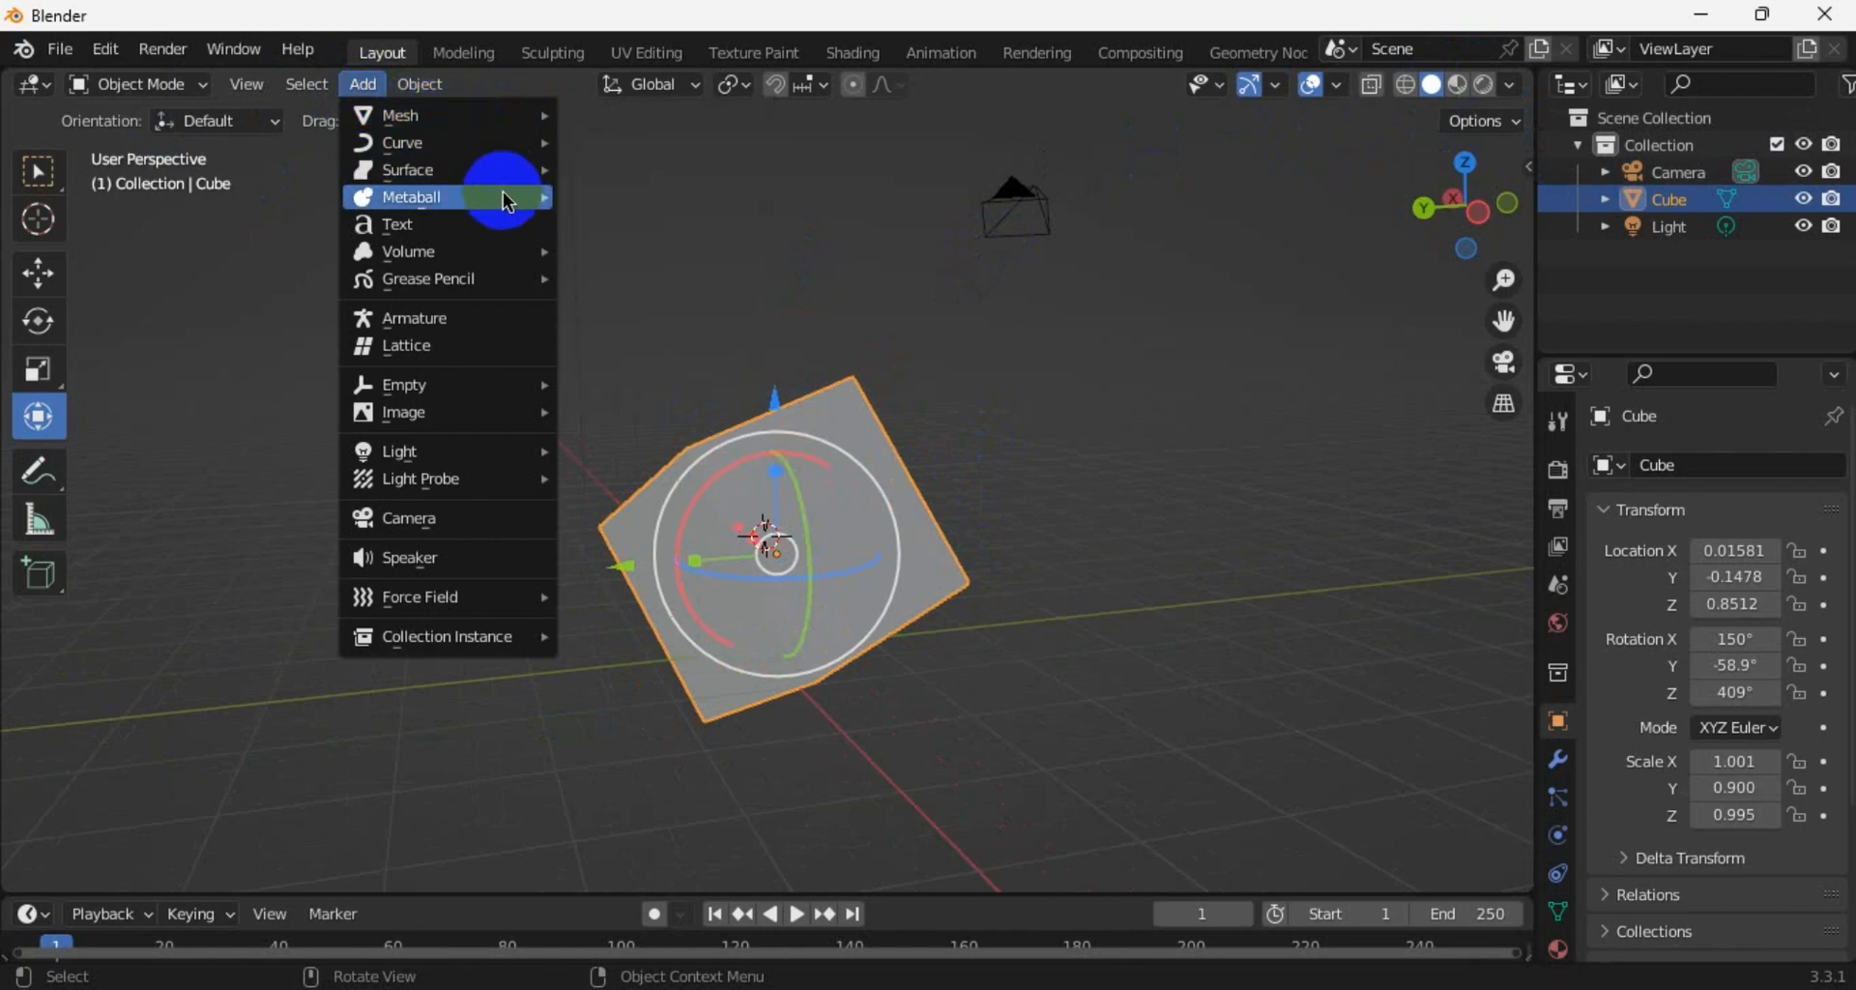
{"action": "mouse_move", "coordinate": [486, 117]}
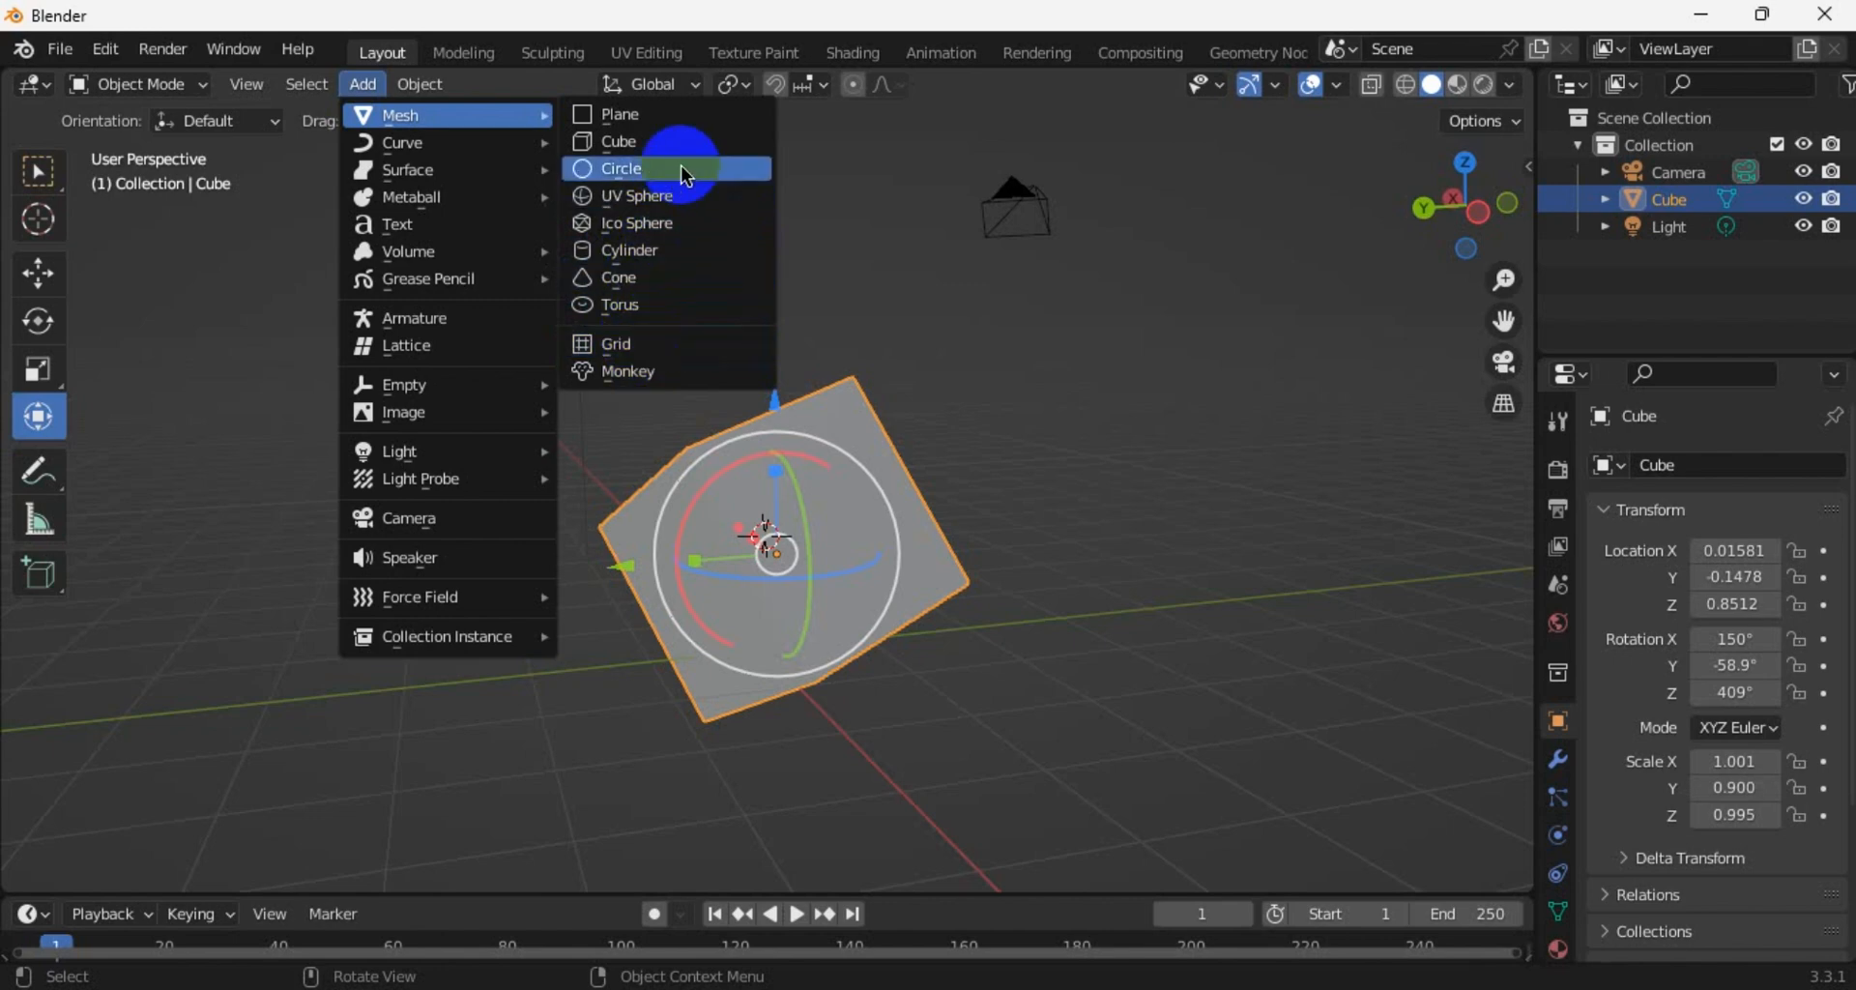
{"action": "left_click", "coordinate": [670, 195]}
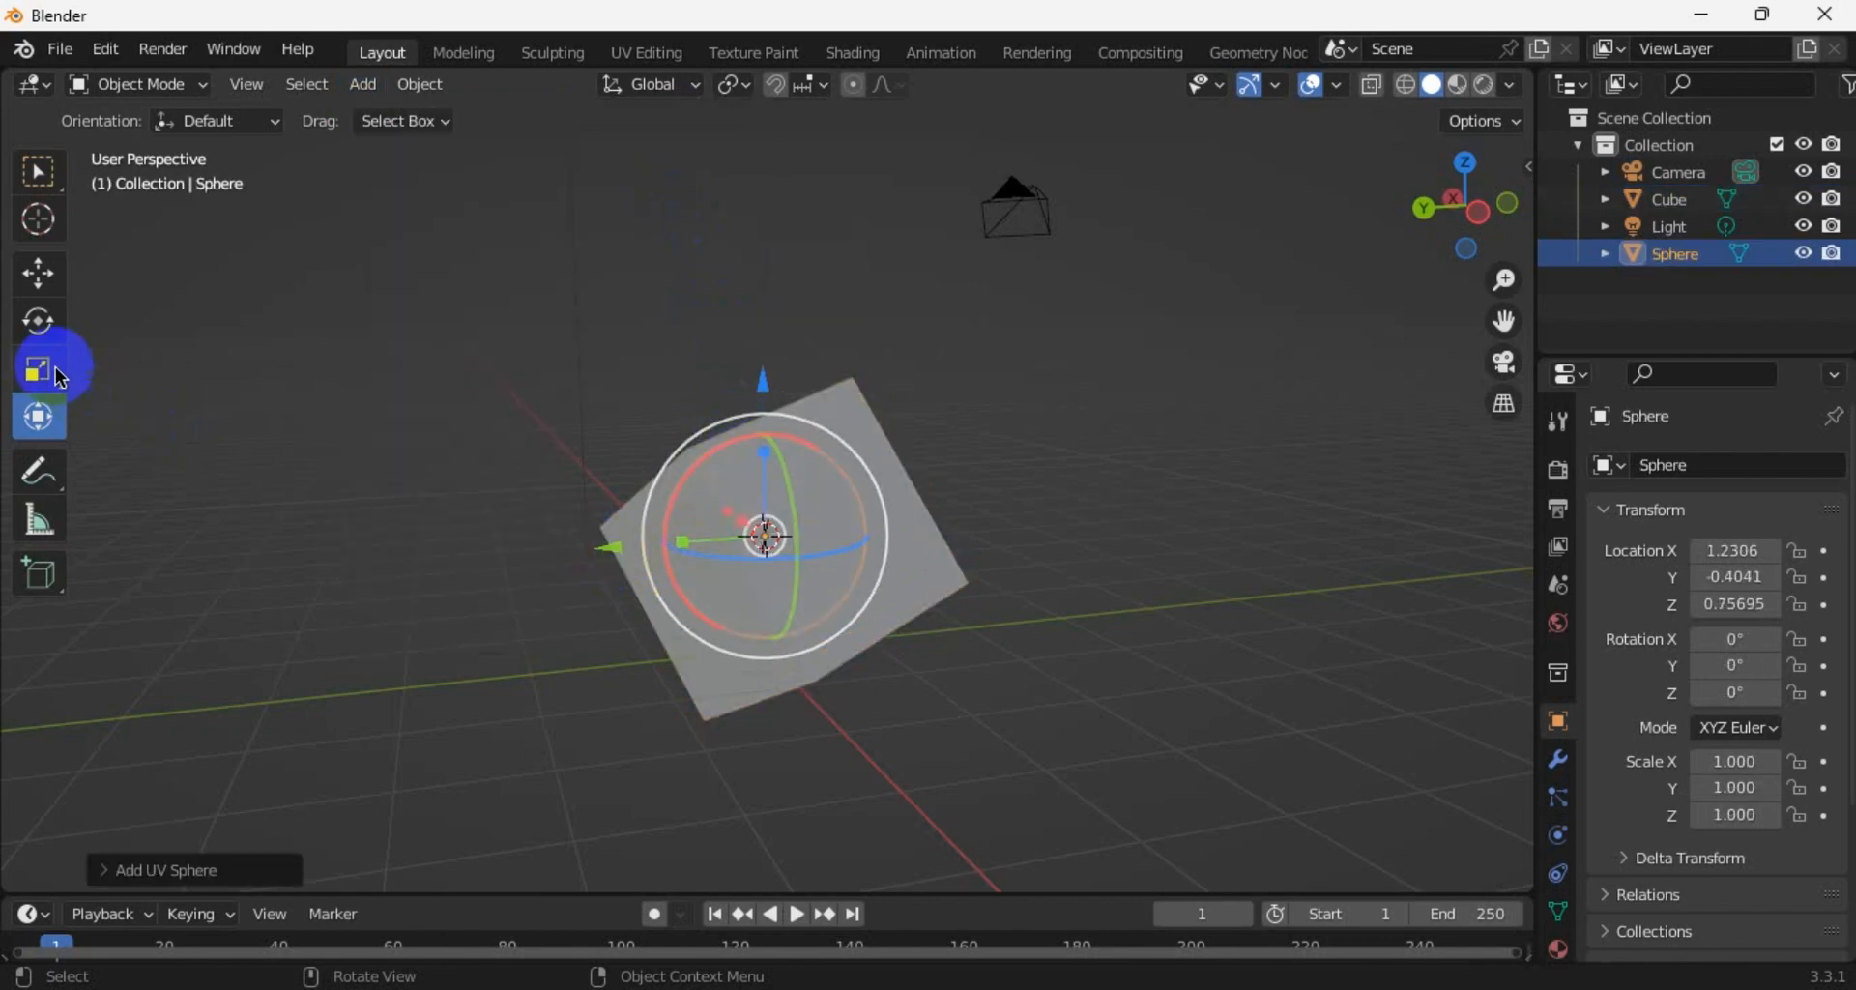
Move the UV sphere along the Y axis to about 2.01, so it sits beside the cube
{"action": "left_click", "coordinate": [58, 278]}
{"action": "left_click_drag", "start_coordinate": [650, 544], "coordinate": [404, 570]}
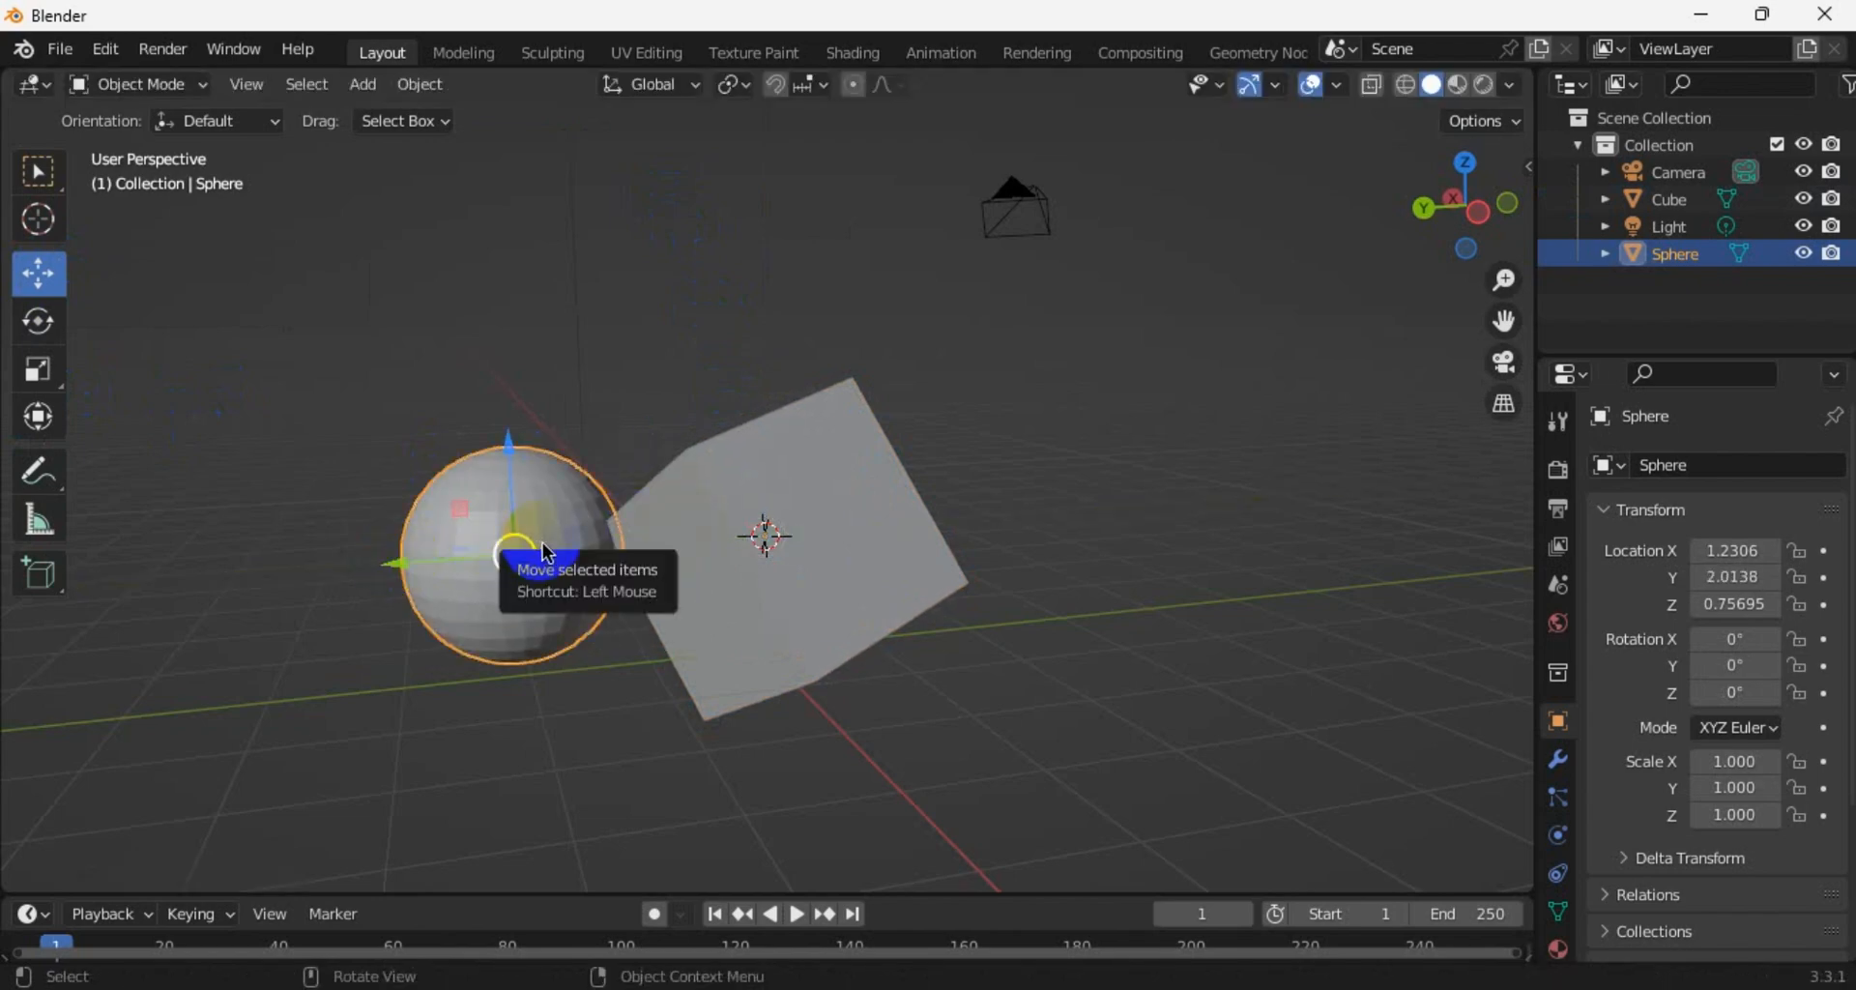
{"action": "left_click", "coordinate": [638, 539]}
{"action": "left_click", "coordinate": [542, 530]}
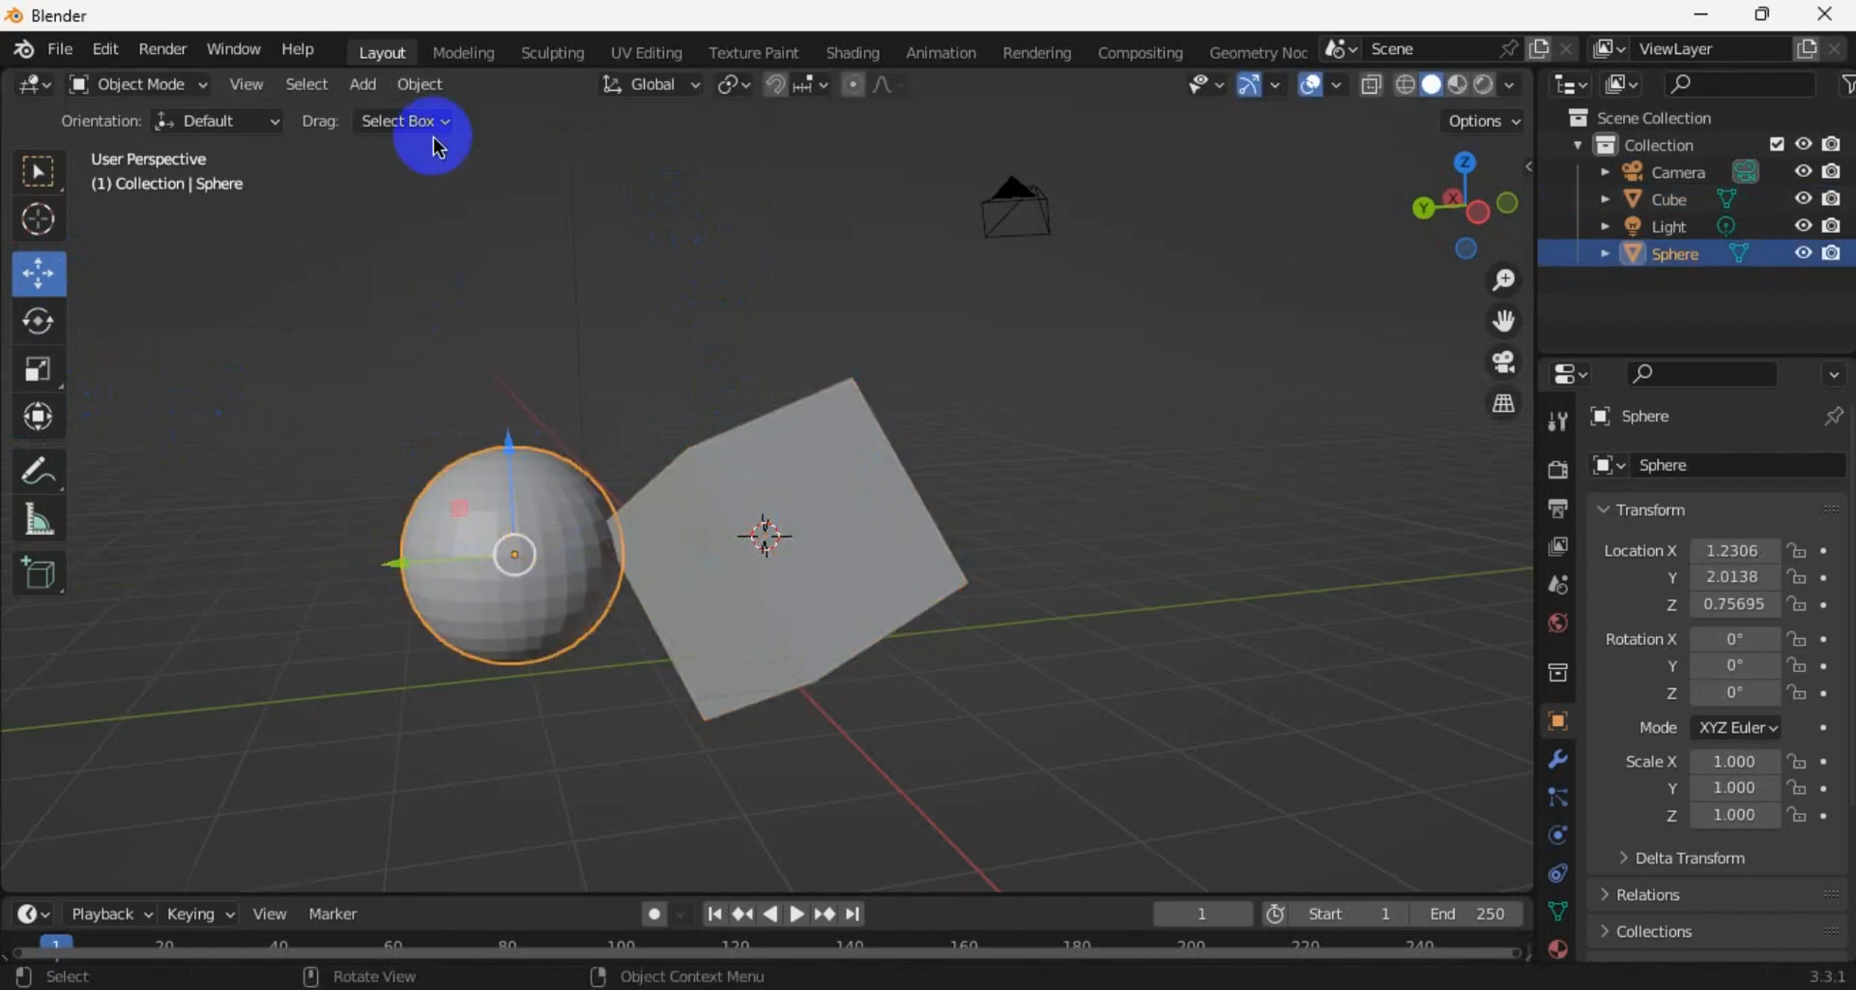
Delete the UV sphere from the scene
{"action": "left_click", "coordinate": [372, 94]}
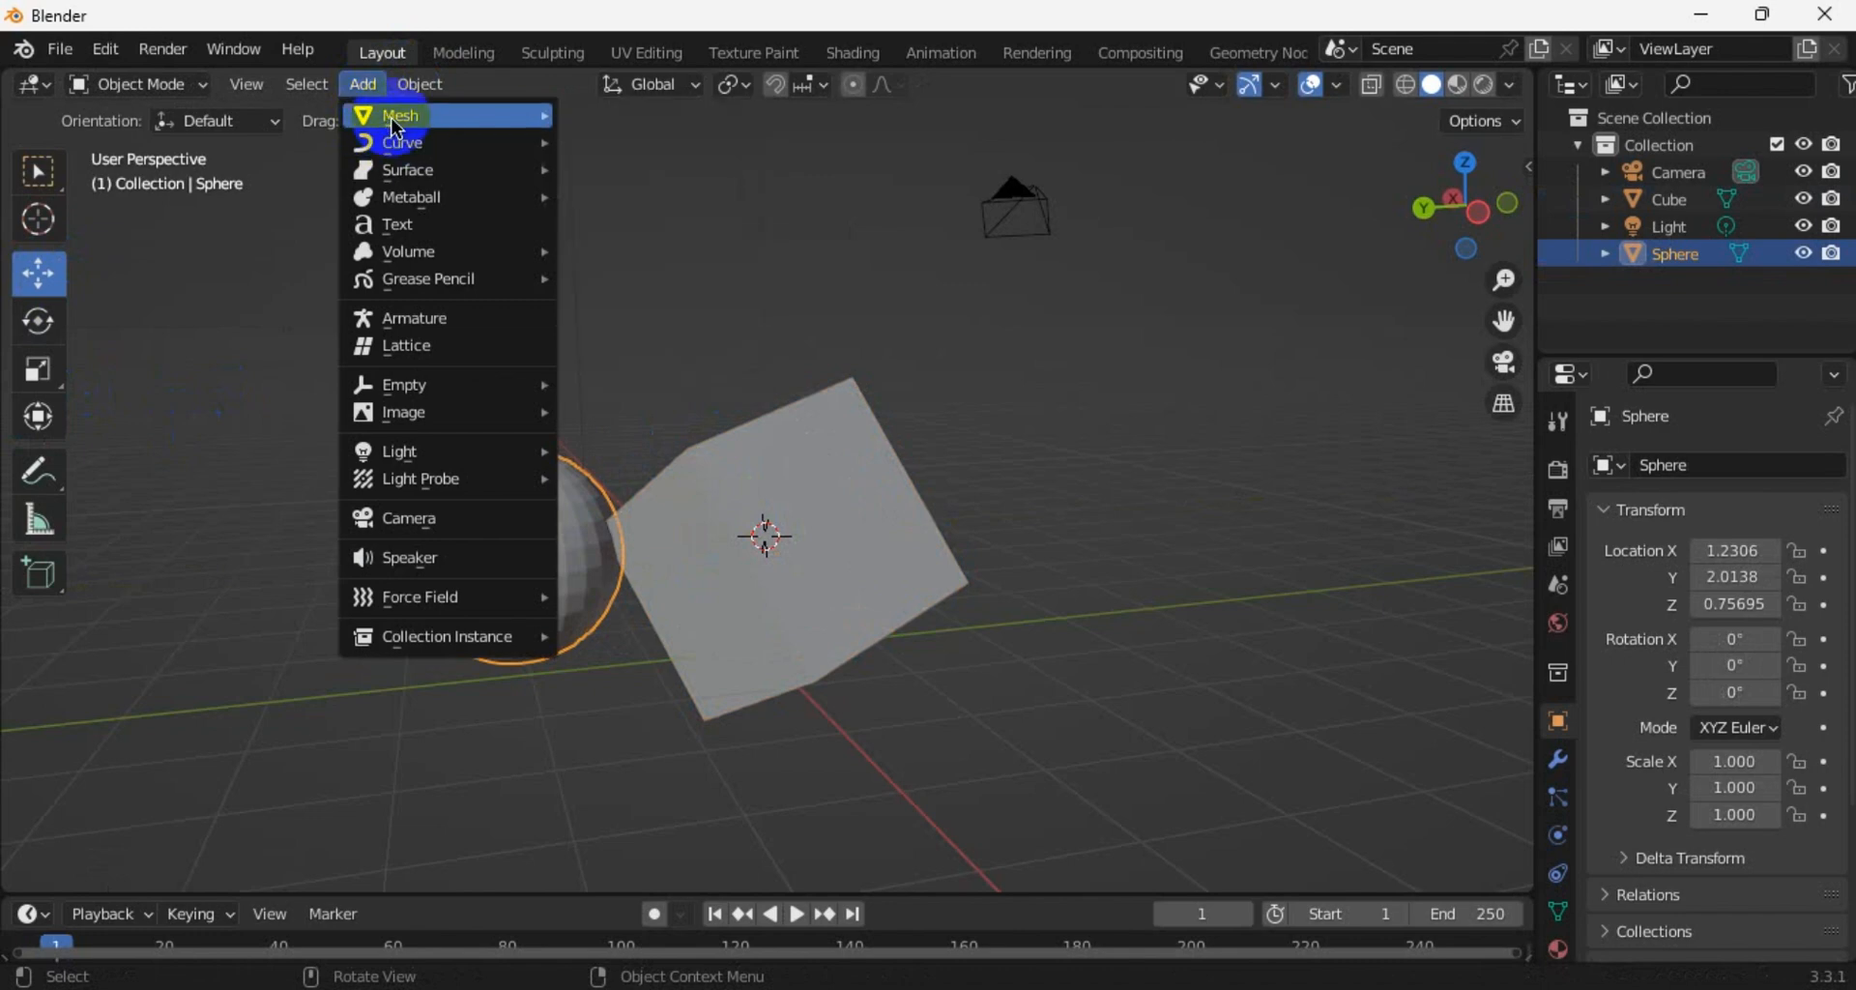
{"action": "left_click", "coordinate": [431, 120]}
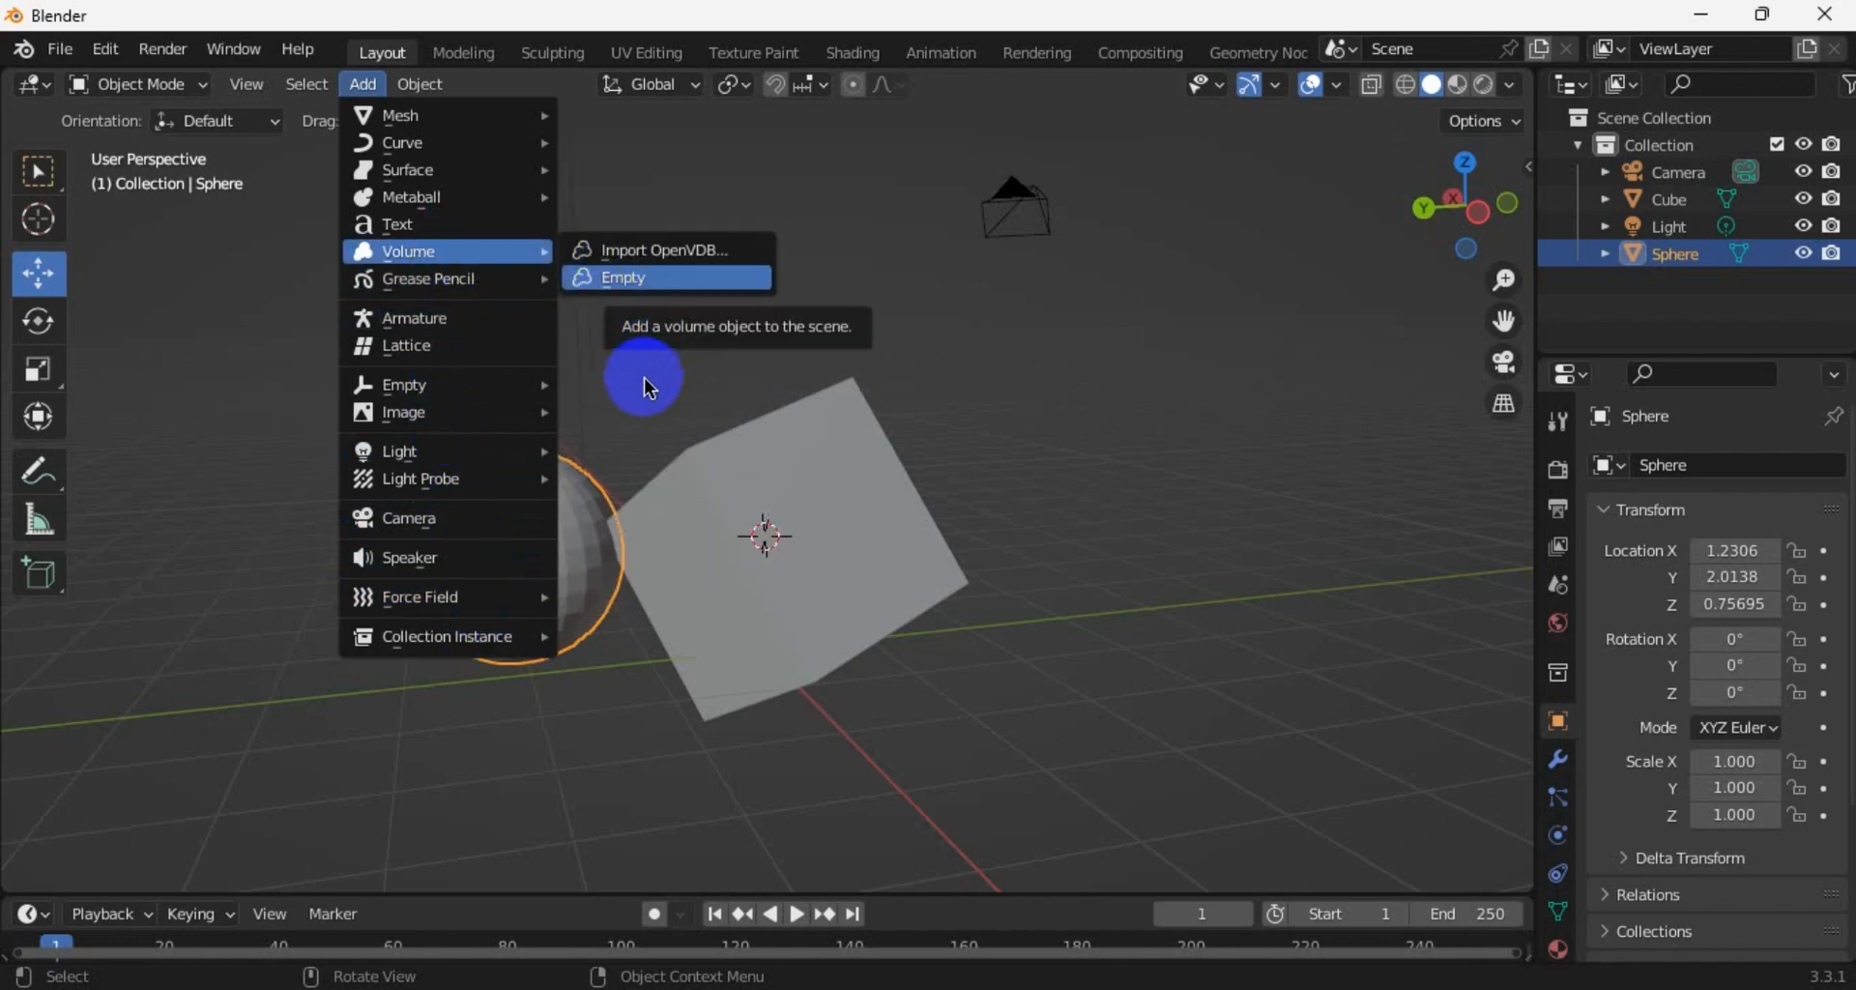
{"action": "left_click", "coordinate": [597, 543]}
{"action": "key", "text": "Delete"}
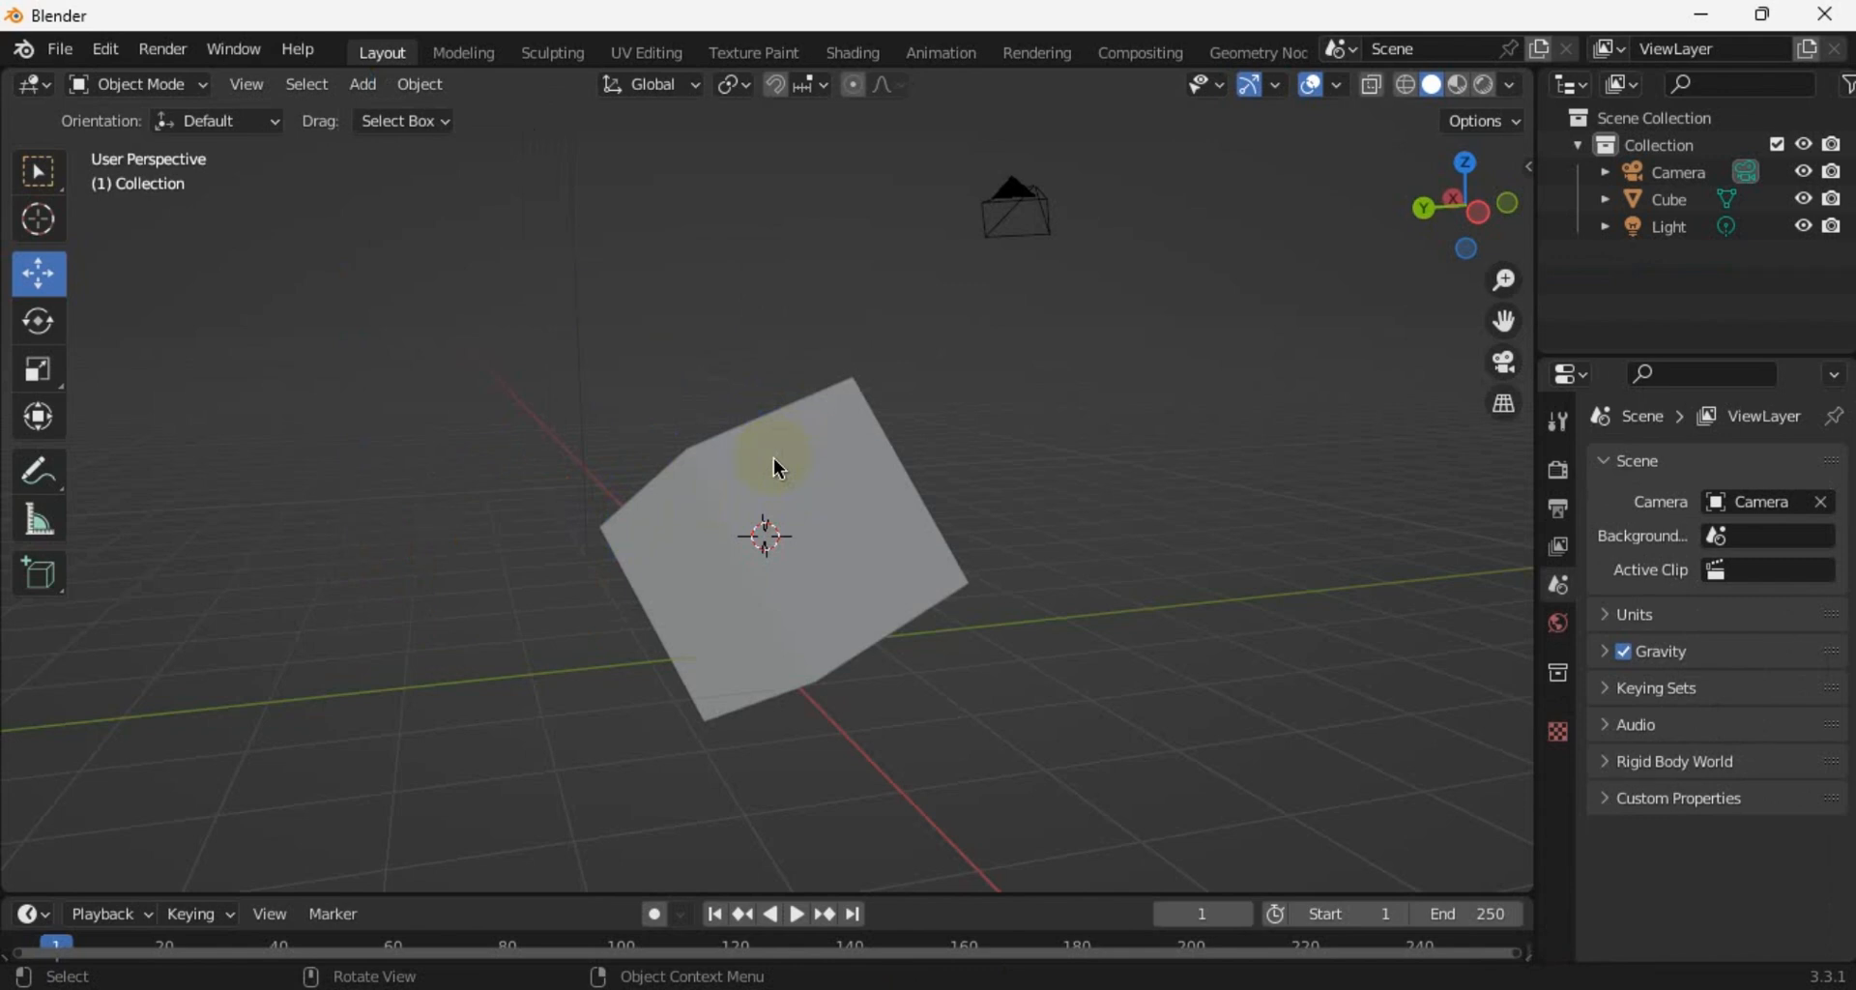
Select the cube and view it from the Front, Right and Top viewpoints, in that order
{"action": "left_click", "coordinate": [778, 469]}
{"action": "left_click", "coordinate": [250, 87]}
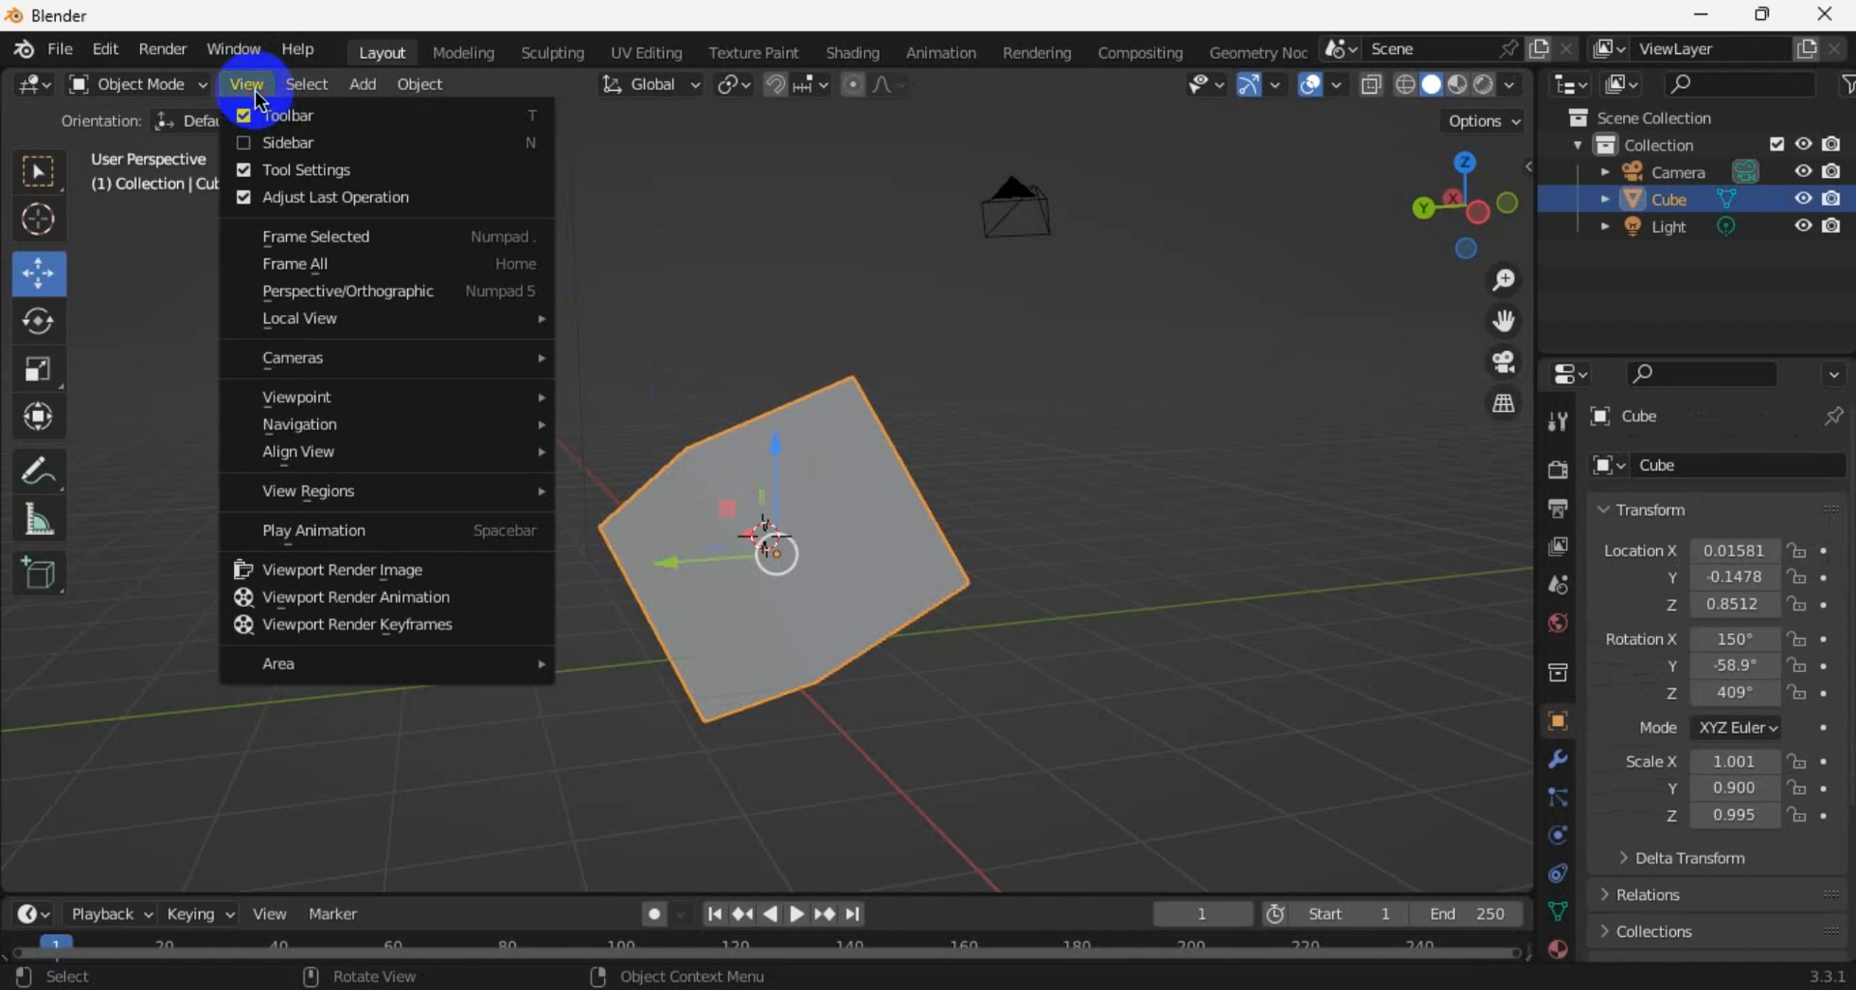
{"action": "mouse_move", "coordinate": [290, 410]}
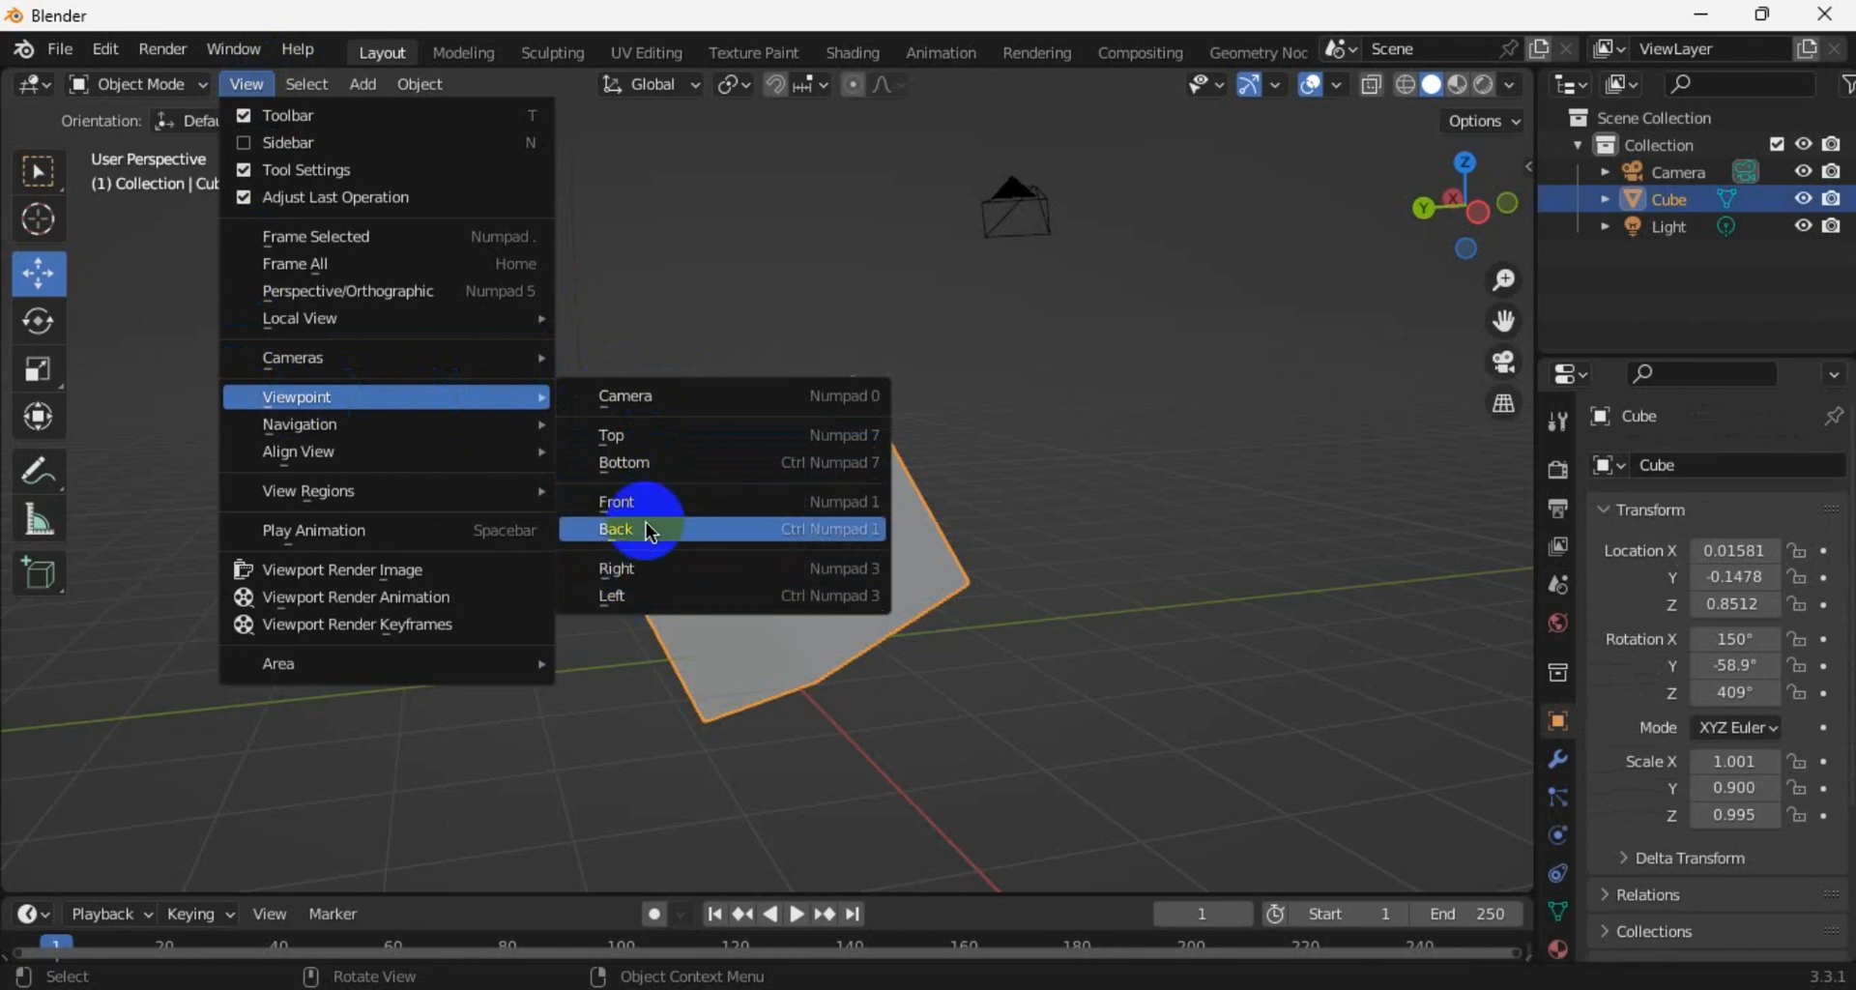
{"action": "left_click", "coordinate": [667, 502]}
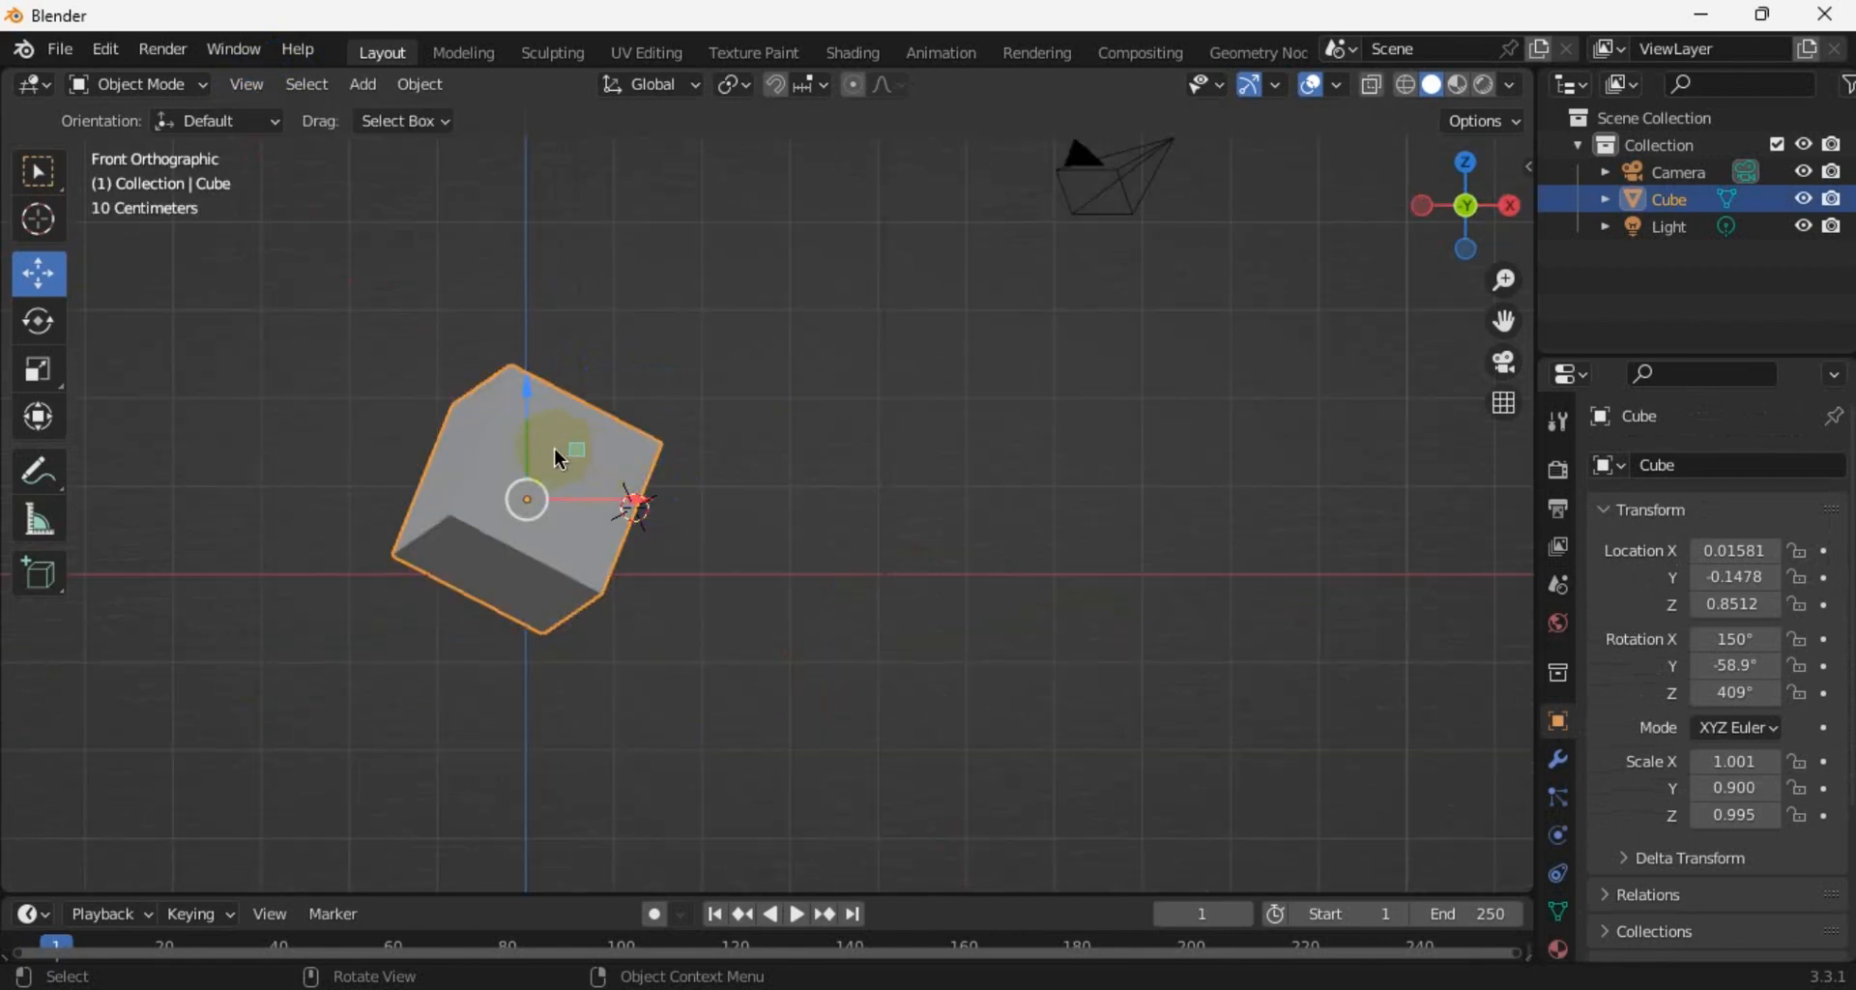
{"action": "scroll", "coordinate": [558, 458], "scroll_direction": "down", "scroll_amount": 1}
{"action": "left_click", "coordinate": [247, 84]}
{"action": "mouse_move", "coordinate": [498, 411]}
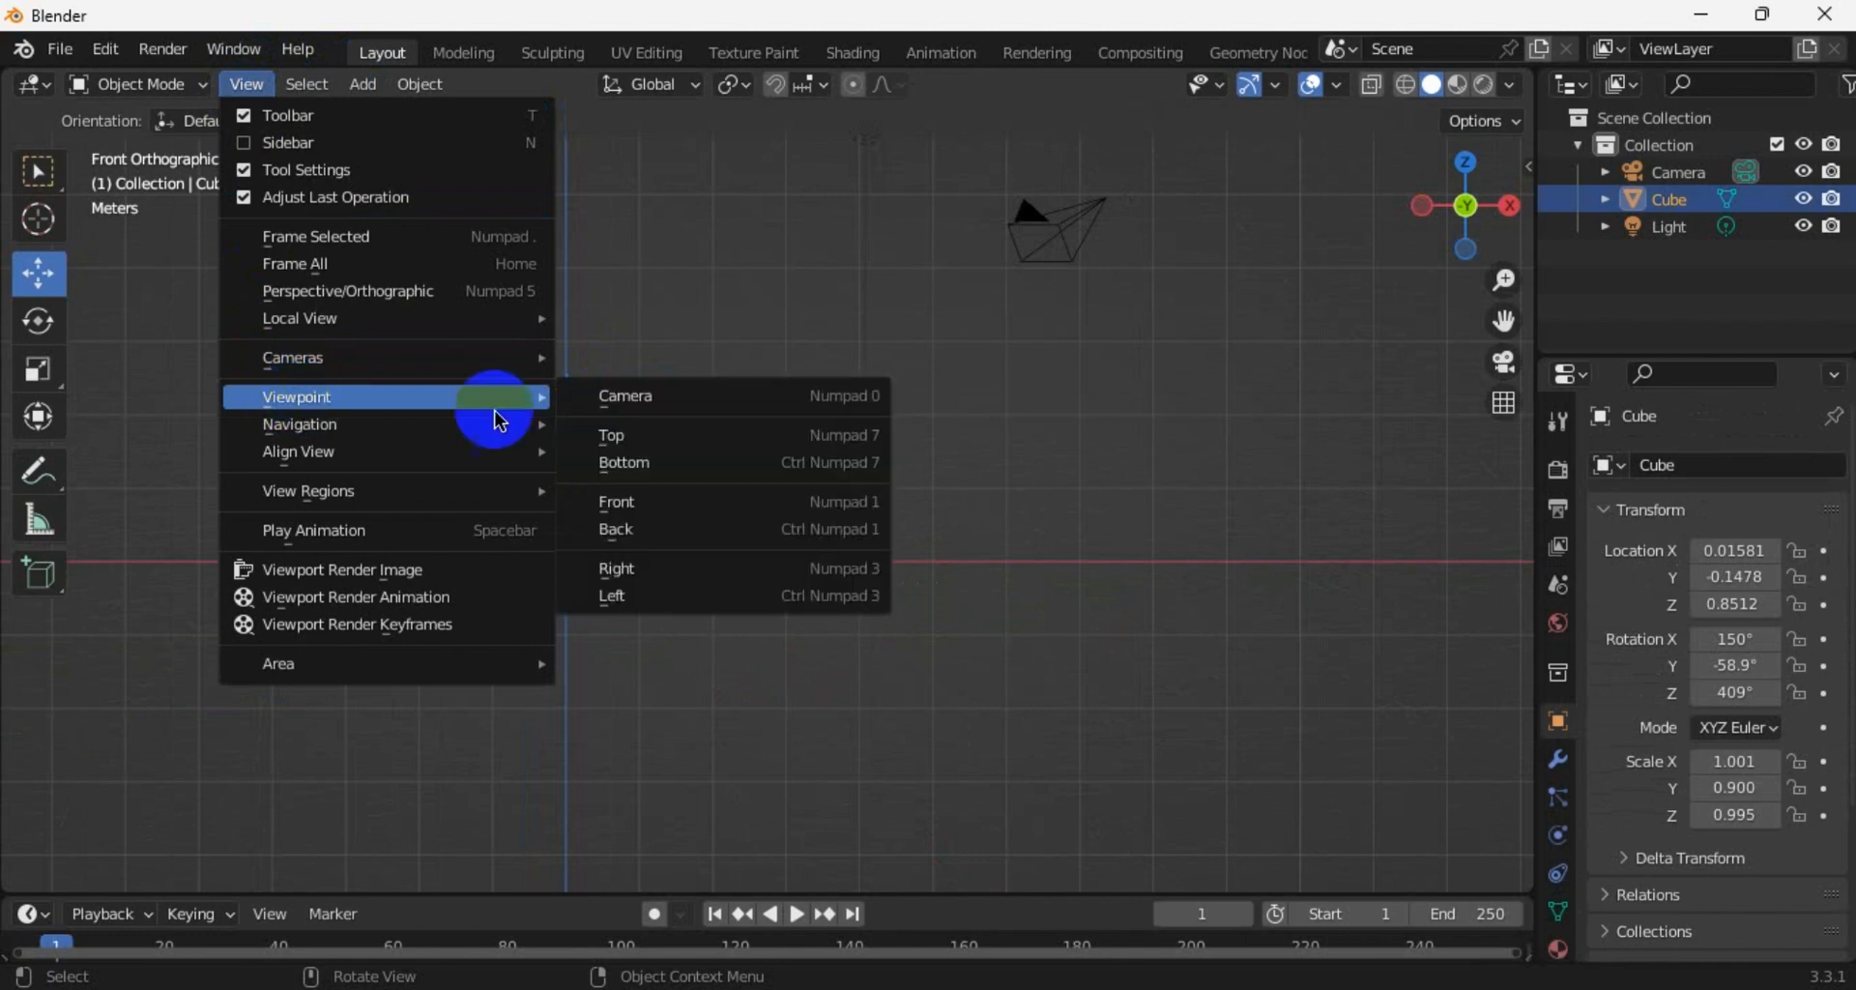
{"action": "left_click", "coordinate": [646, 566]}
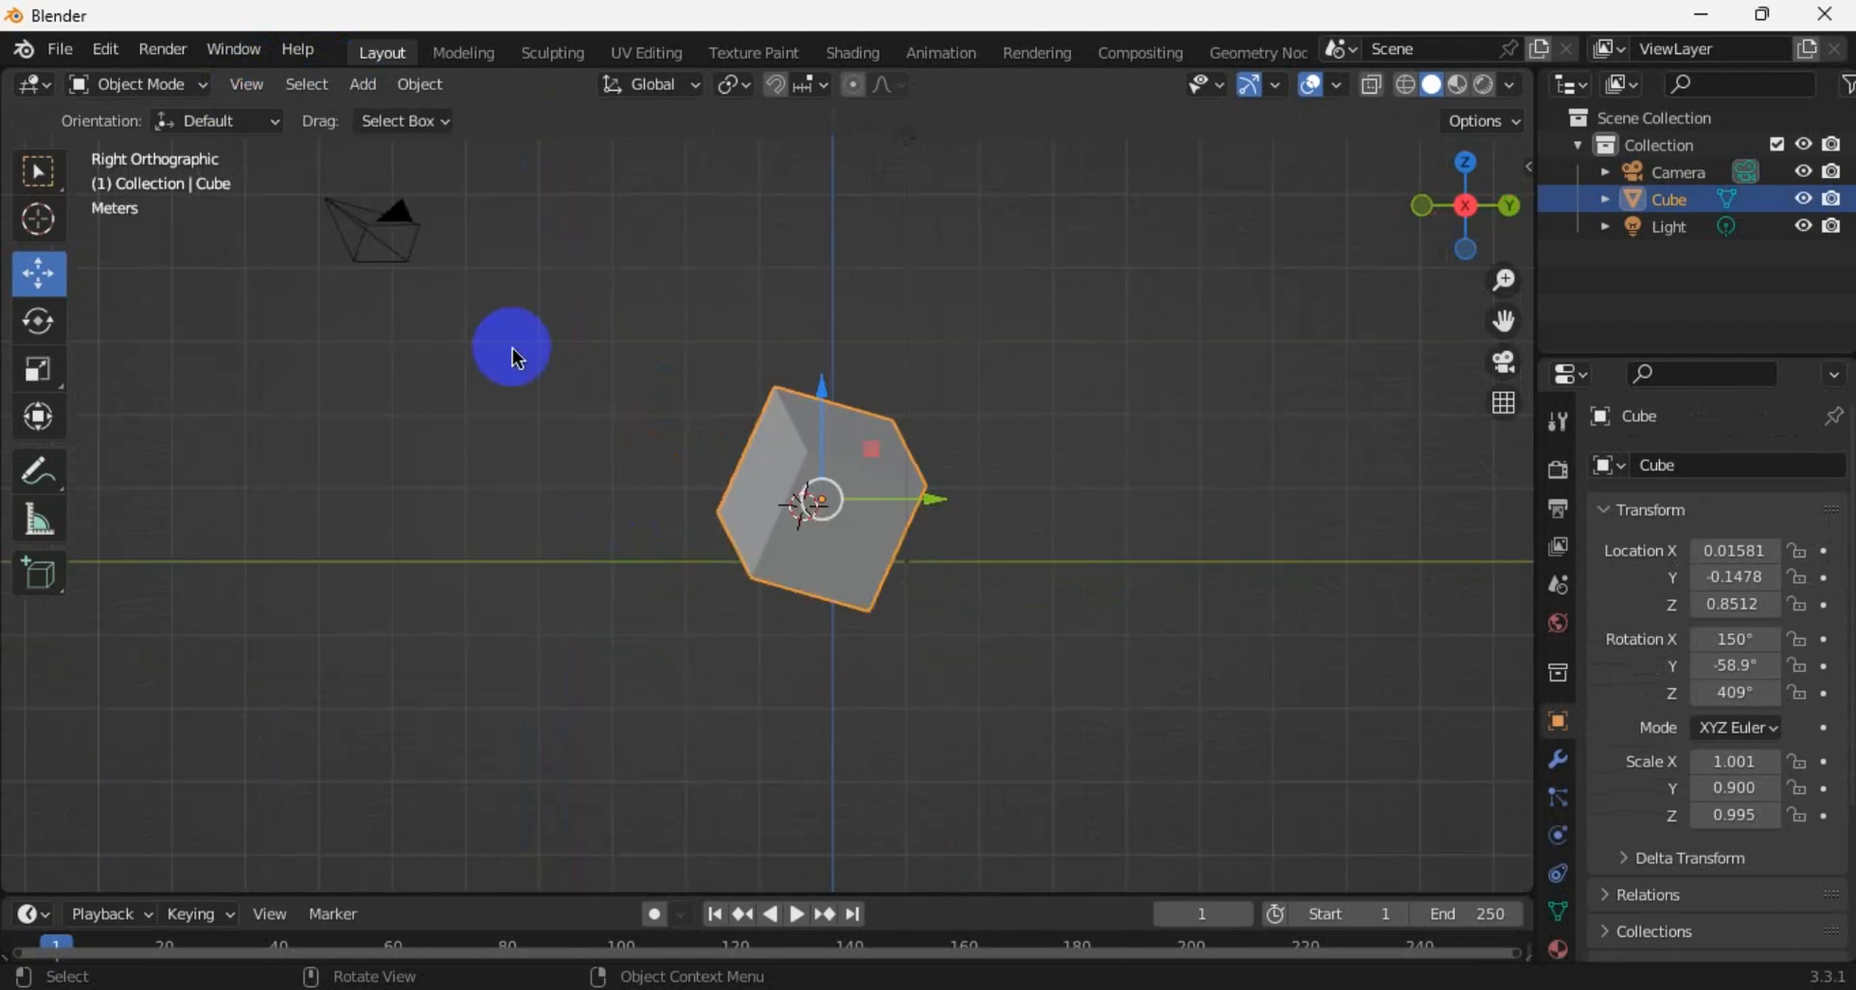
{"action": "left_click", "coordinate": [247, 84]}
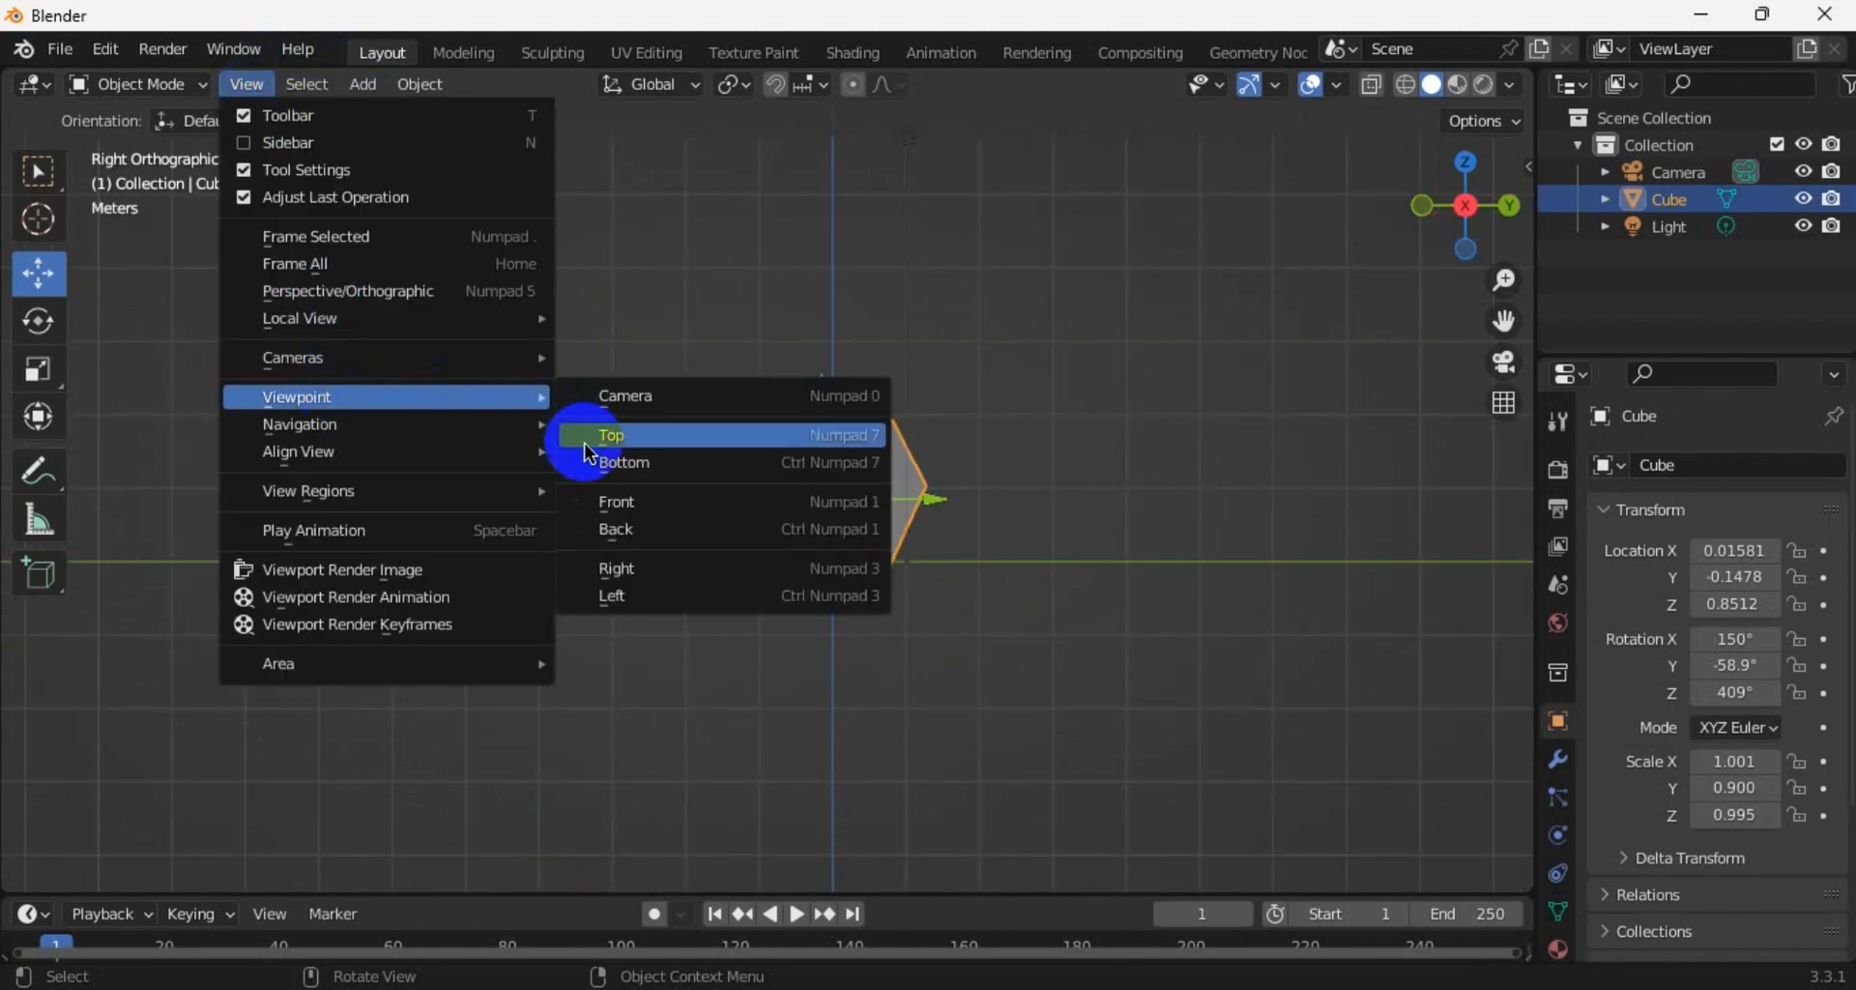
{"action": "left_click", "coordinate": [634, 438]}
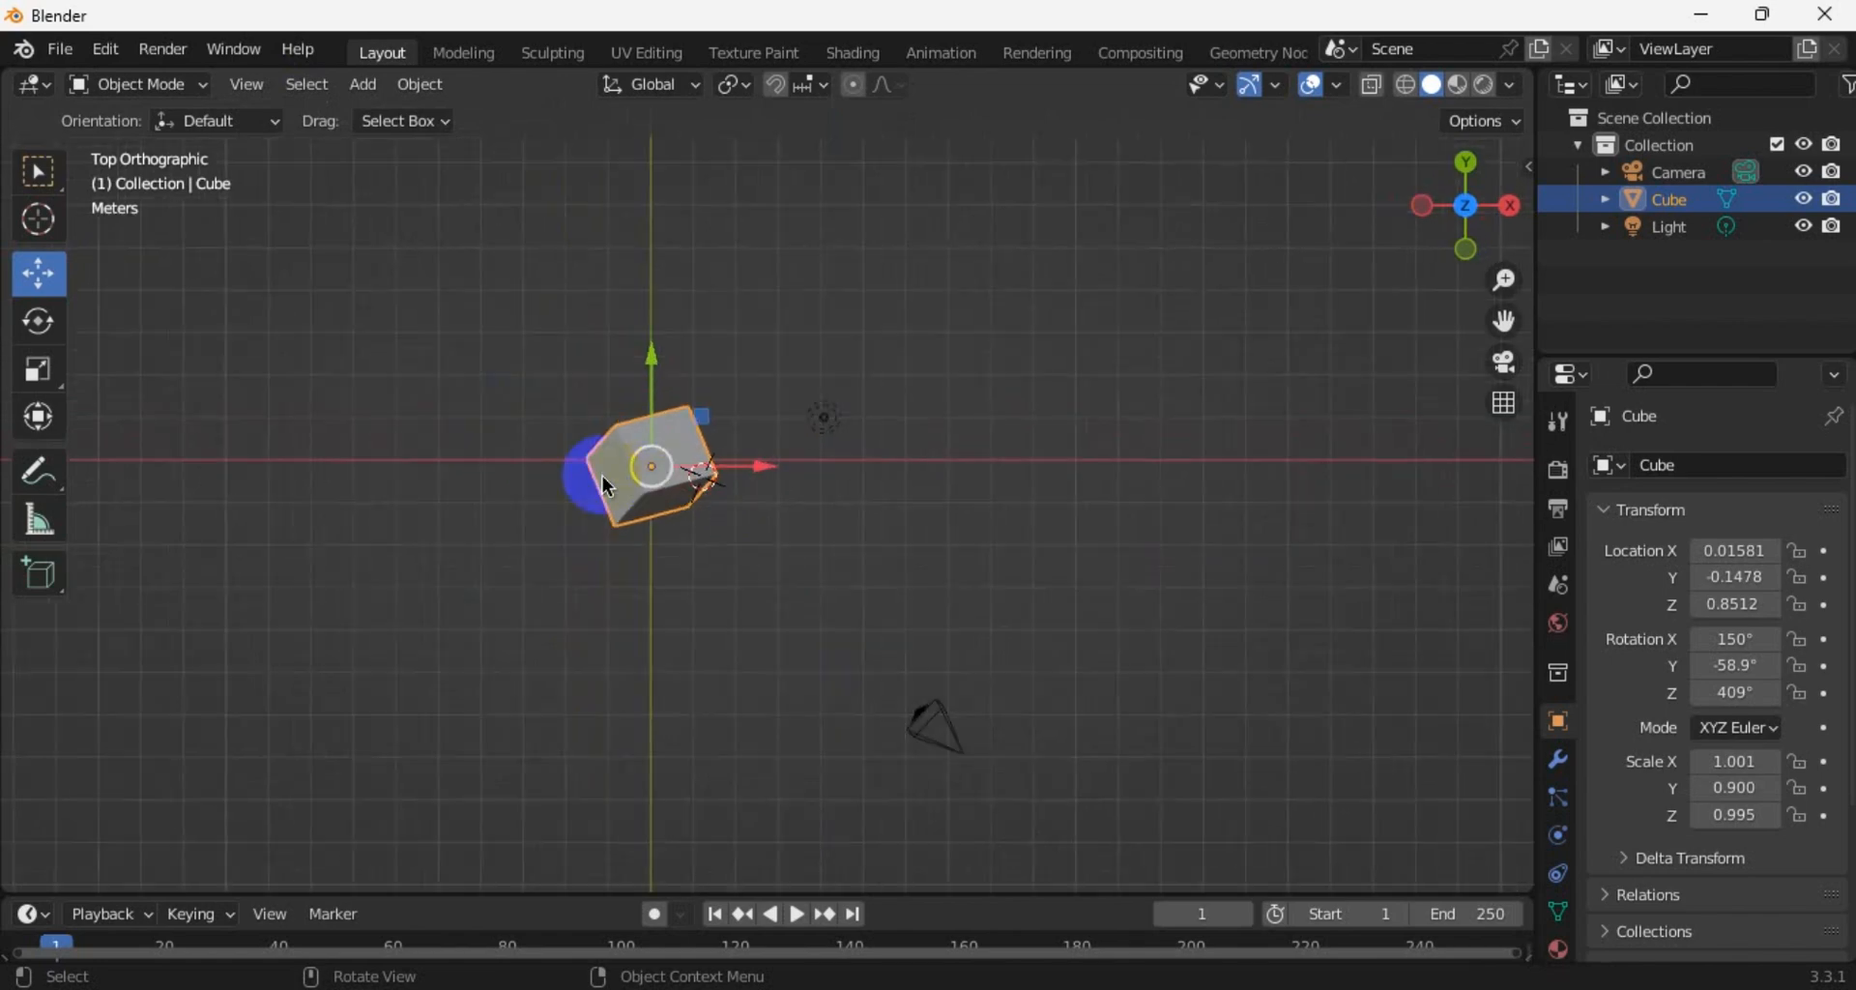
{"action": "scroll", "coordinate": [607, 487], "scroll_direction": "up", "scroll_amount": 4}
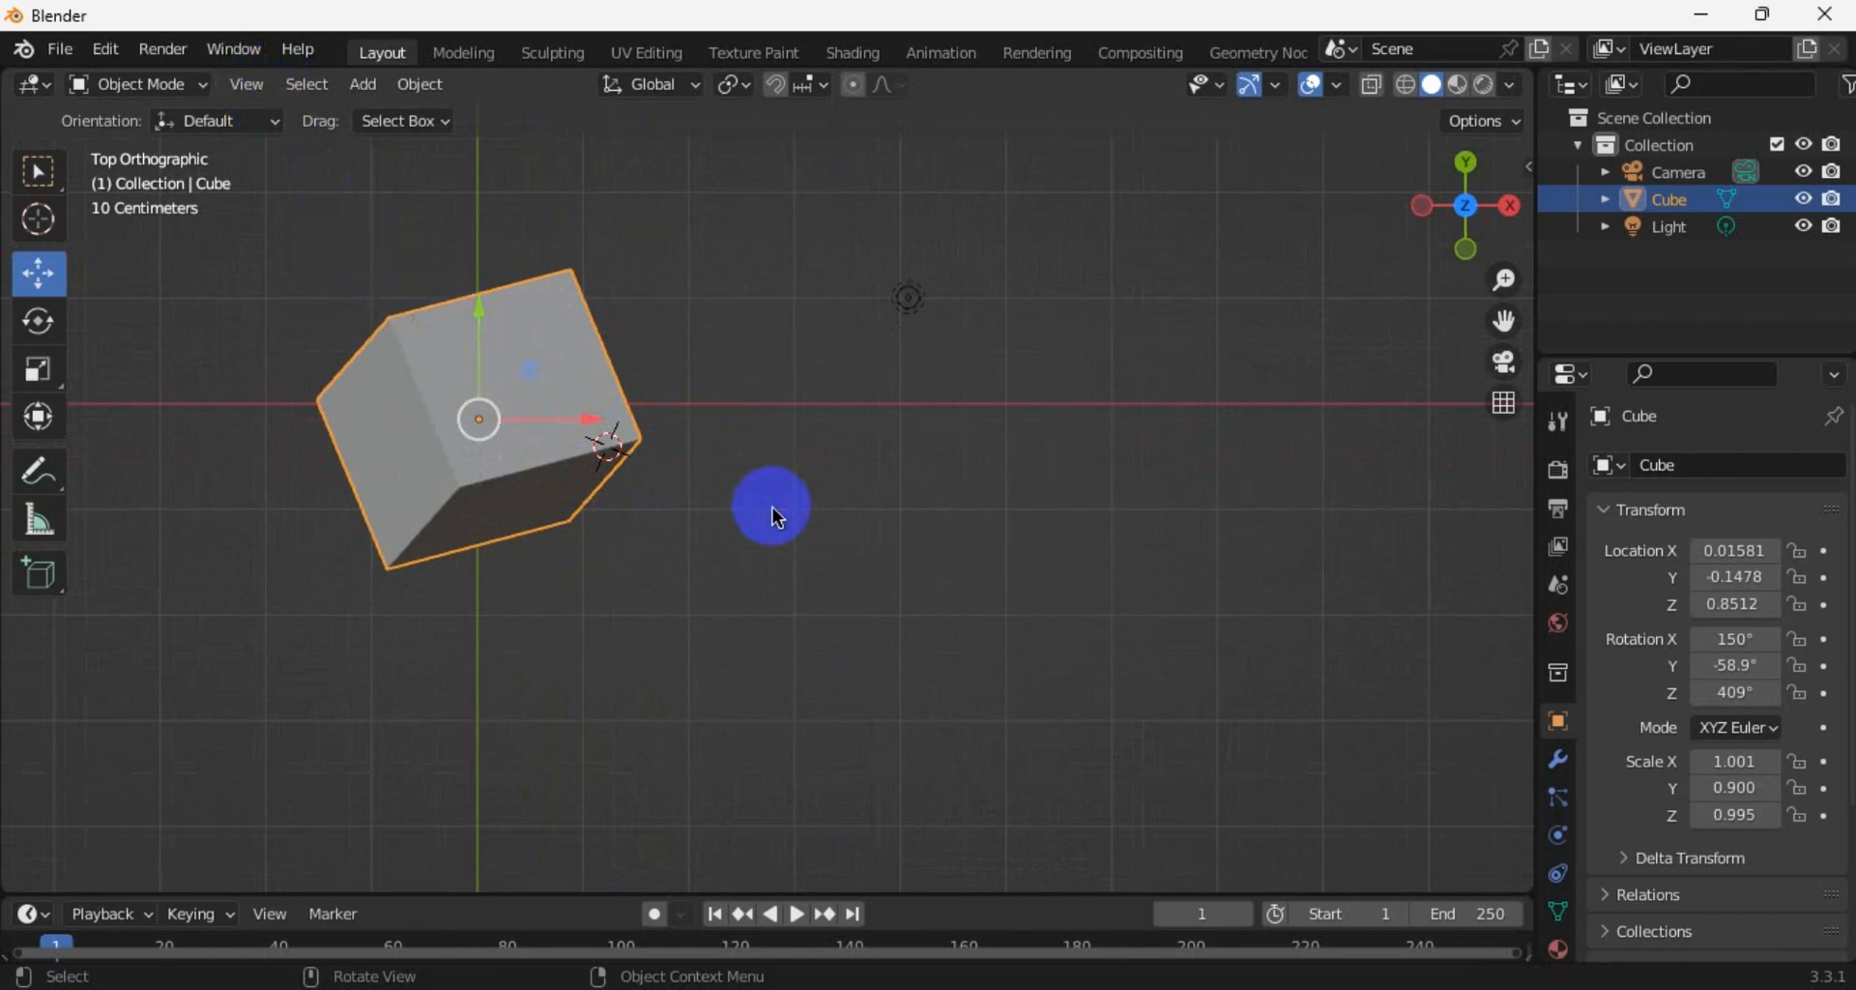
Delete the tilted cube from the scene
{"action": "left_click", "coordinate": [773, 506]}
{"action": "left_click", "coordinate": [452, 404]}
{"action": "key", "text": "x"}
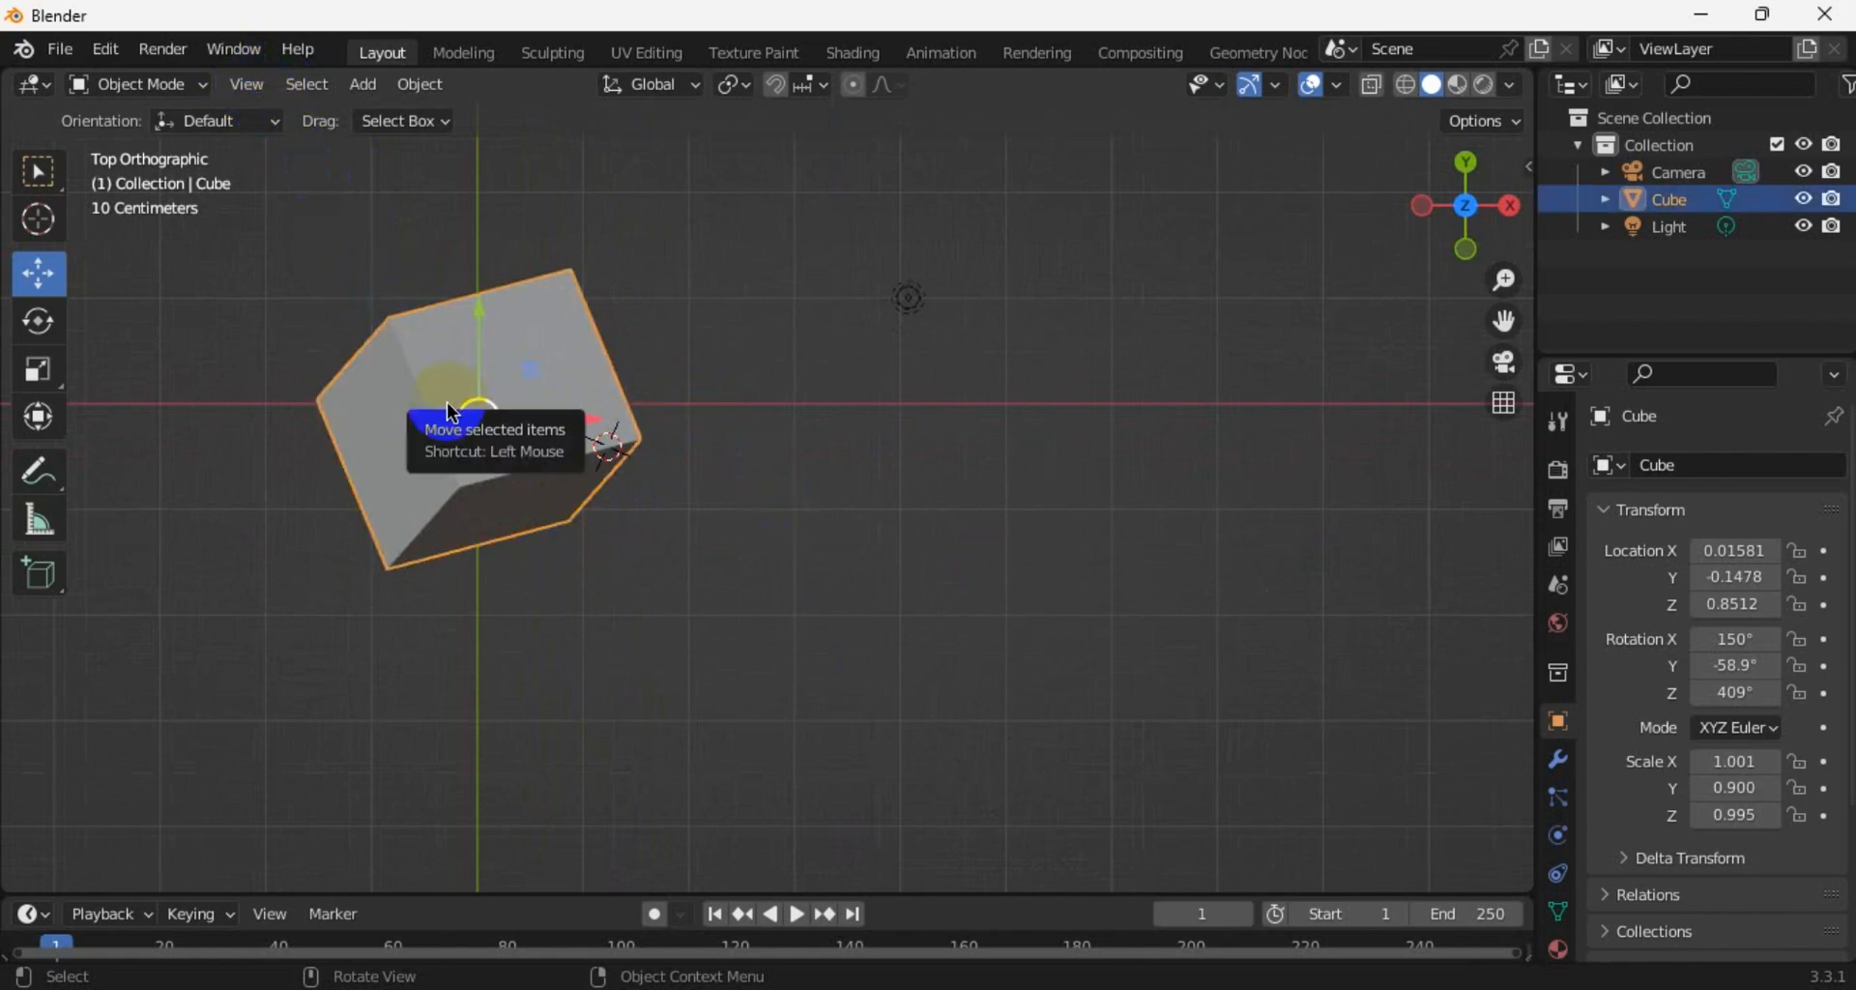
{"action": "left_click", "coordinate": [447, 402]}
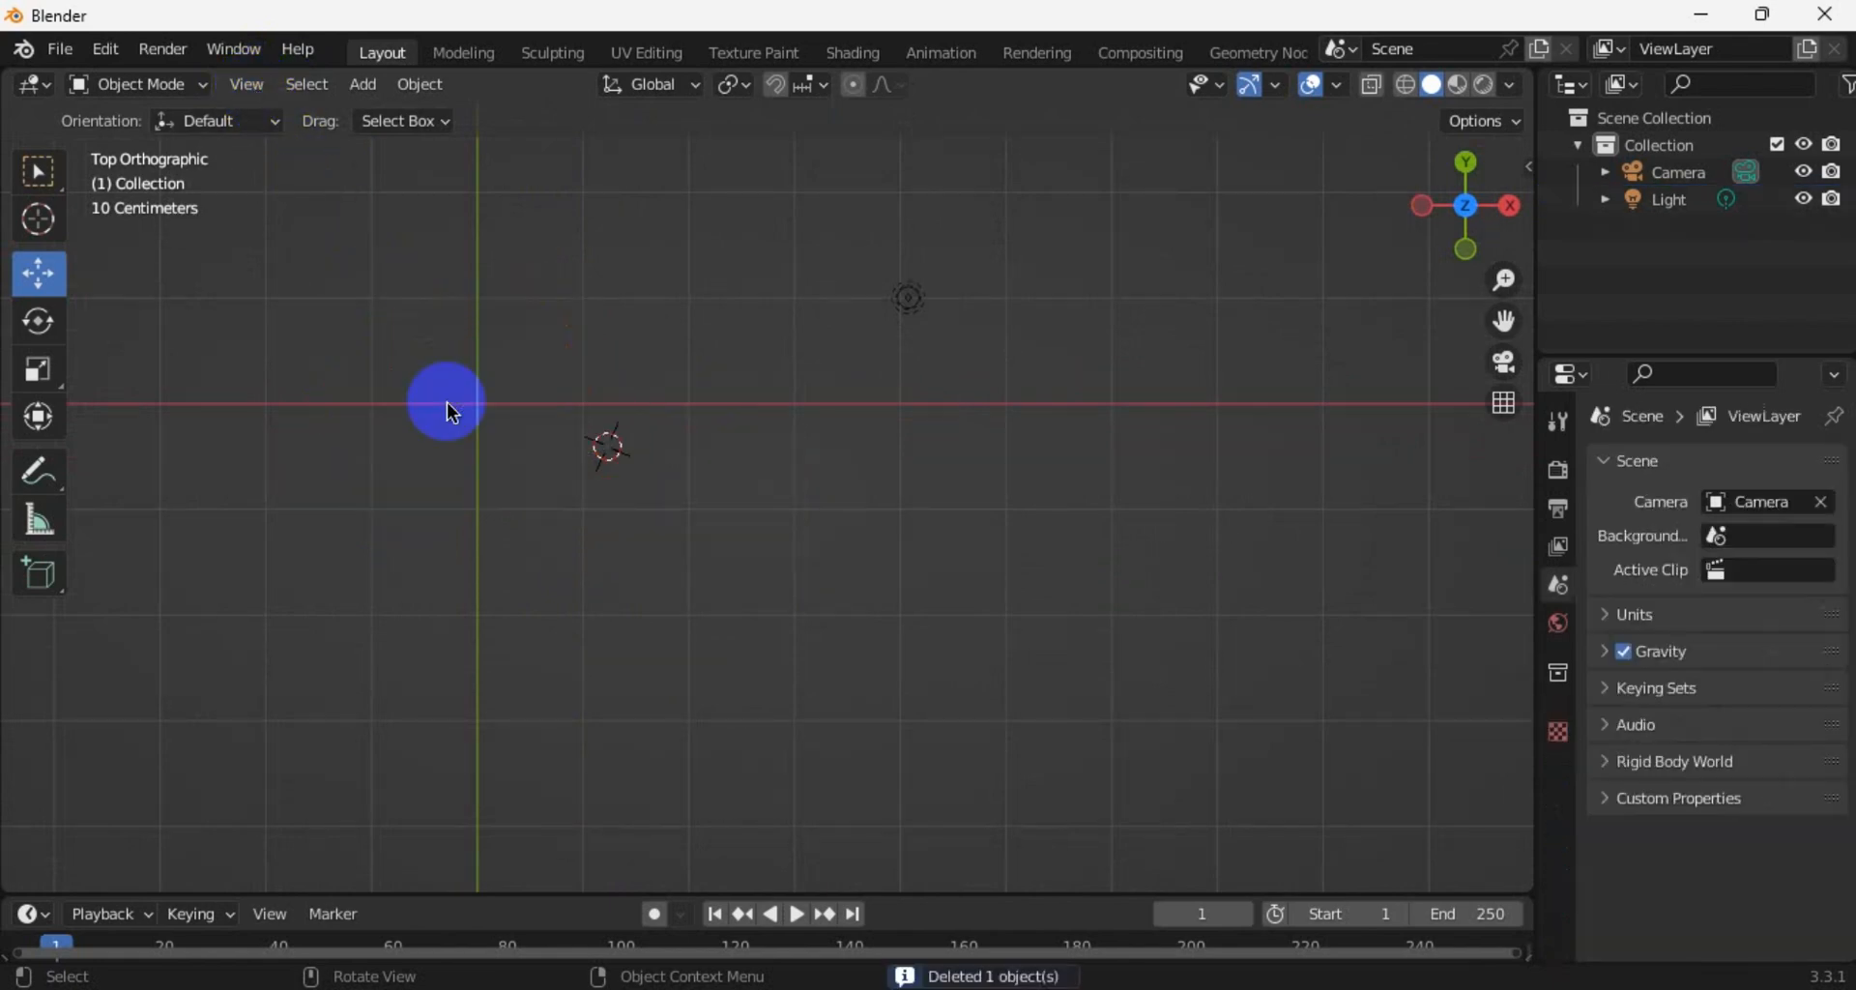
Add a new cube mesh to the scene
{"action": "left_click", "coordinate": [363, 84]}
{"action": "mouse_move", "coordinate": [396, 115]}
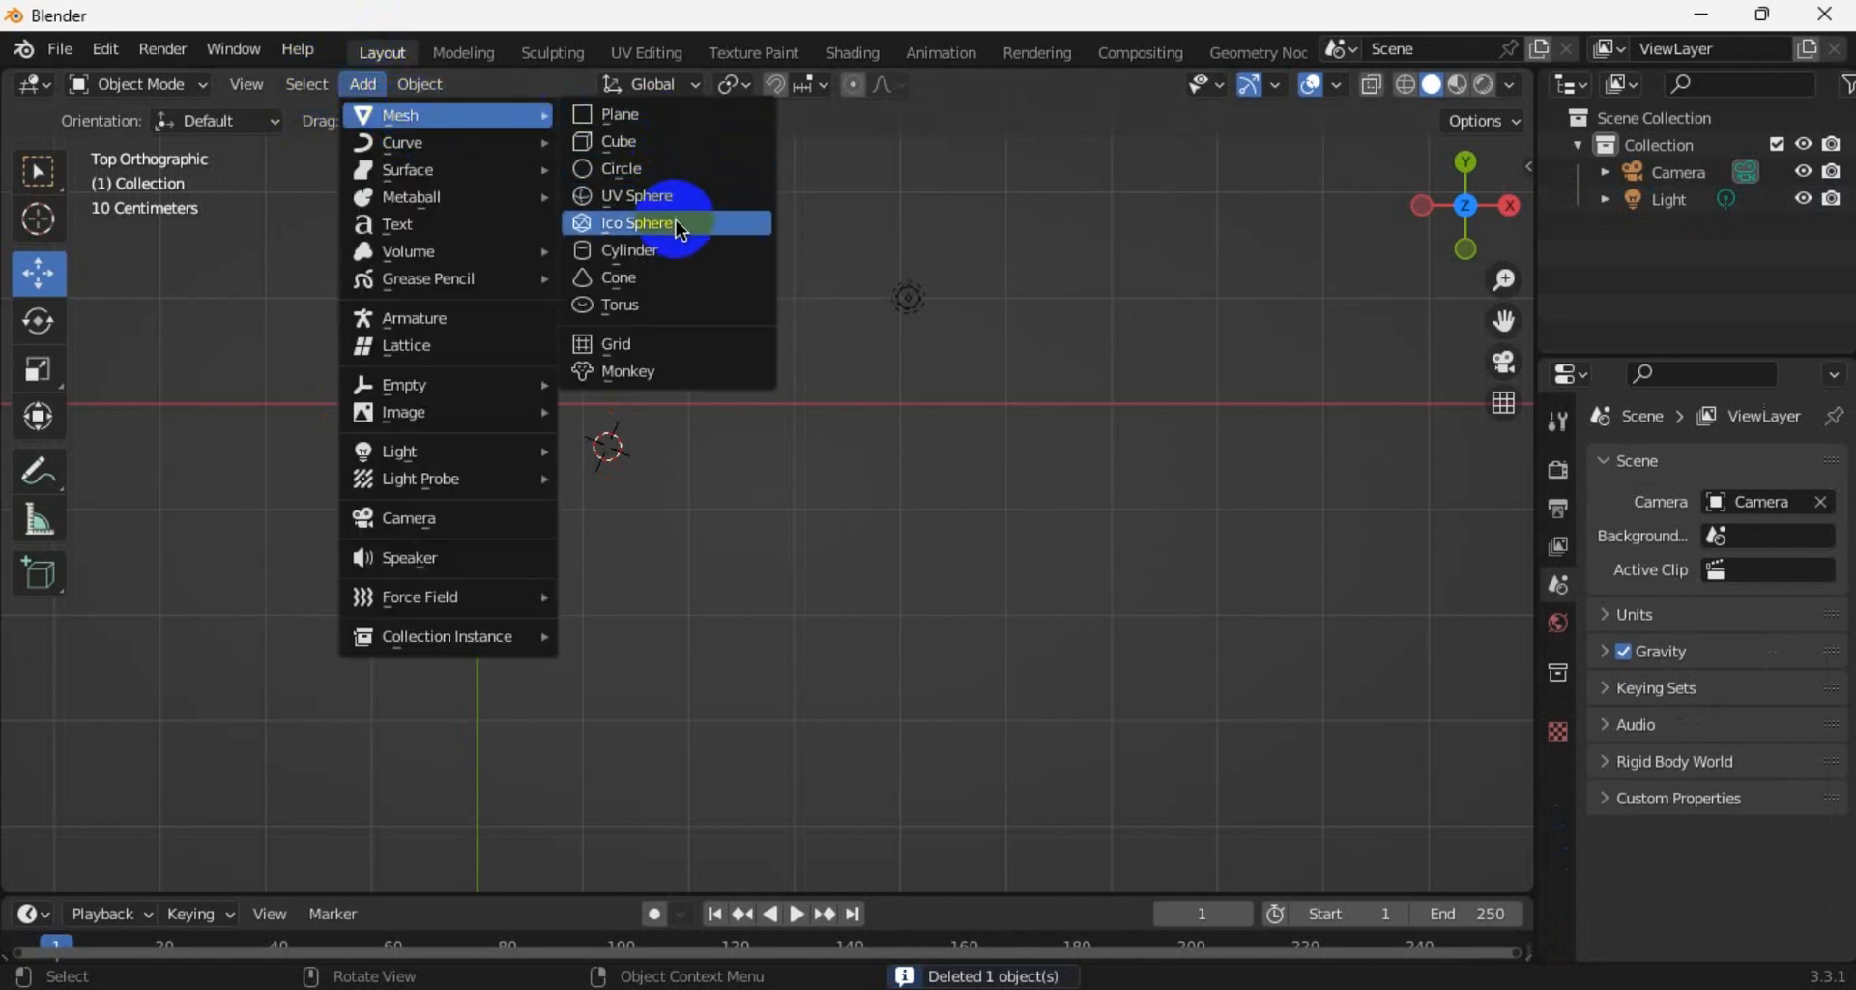
{"action": "left_click", "coordinate": [680, 143]}
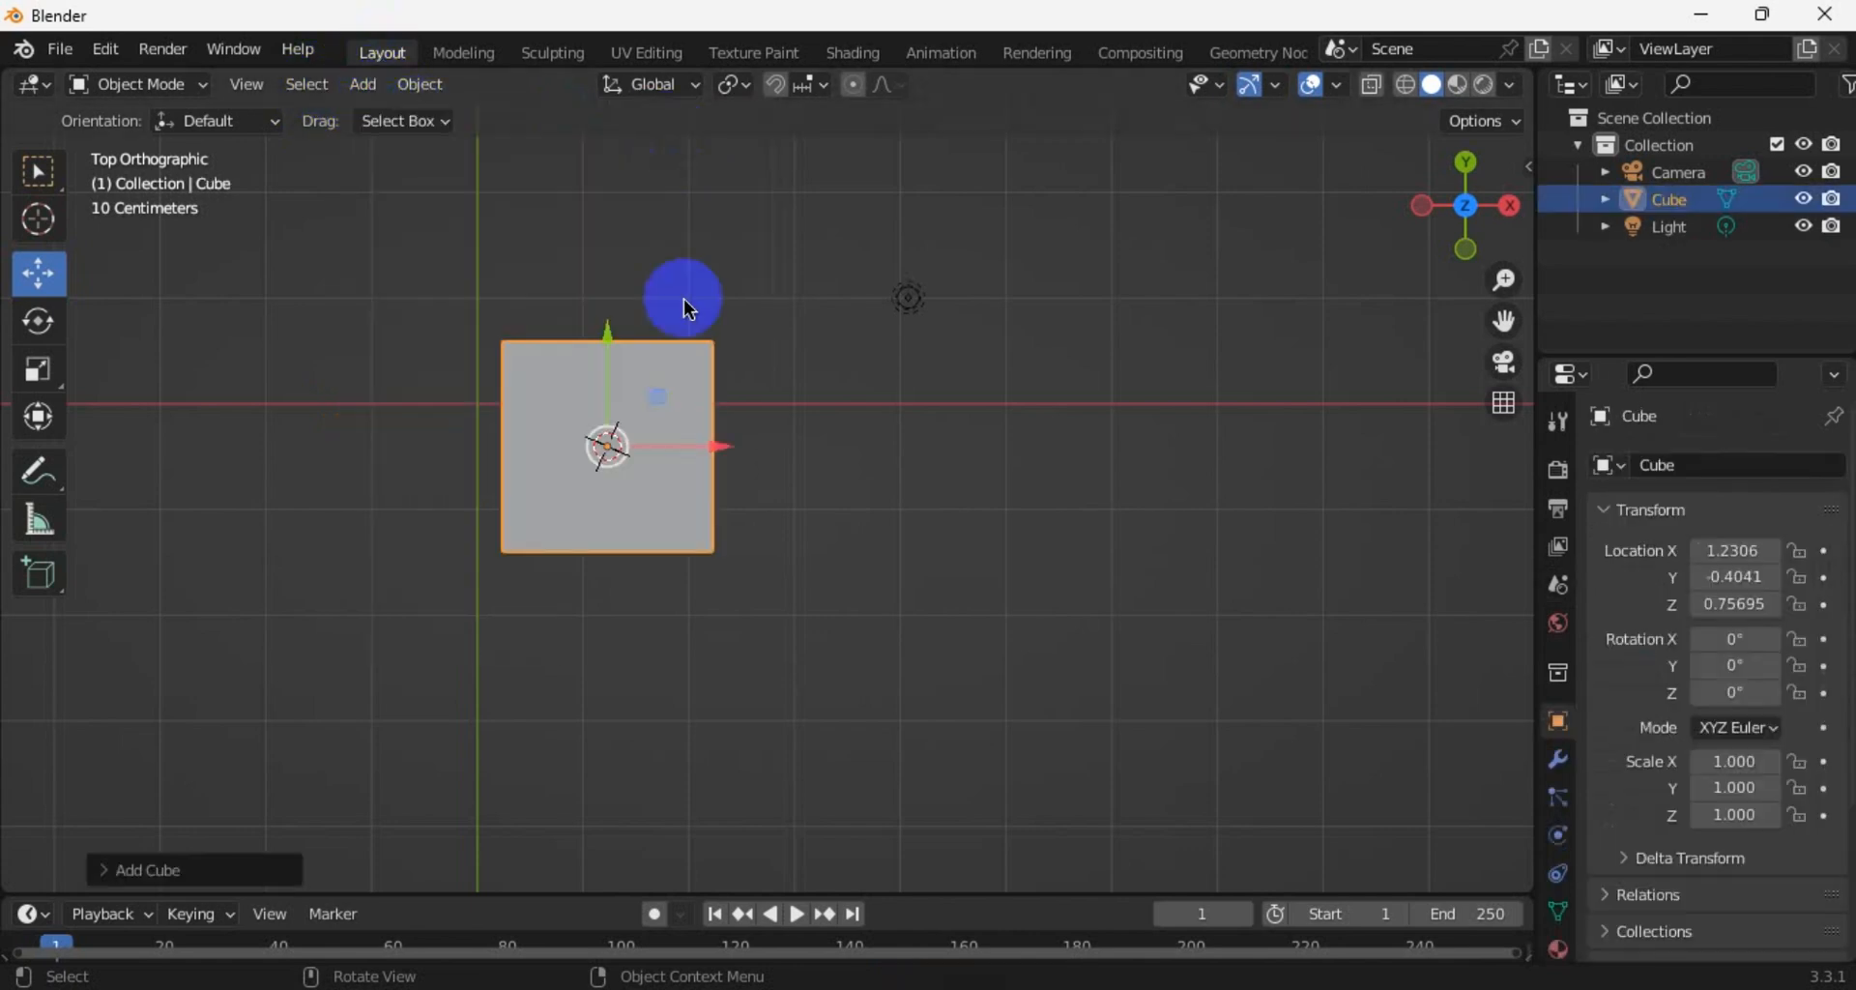
Move the new cube near the world origin, to about -0.005 along X and about 0.07 along Y, and deselect it
{"action": "scroll", "coordinate": [699, 433], "scroll_direction": "down", "scroll_amount": 1}
{"action": "left_click_drag", "start_coordinate": [730, 464], "coordinate": [618, 460]}
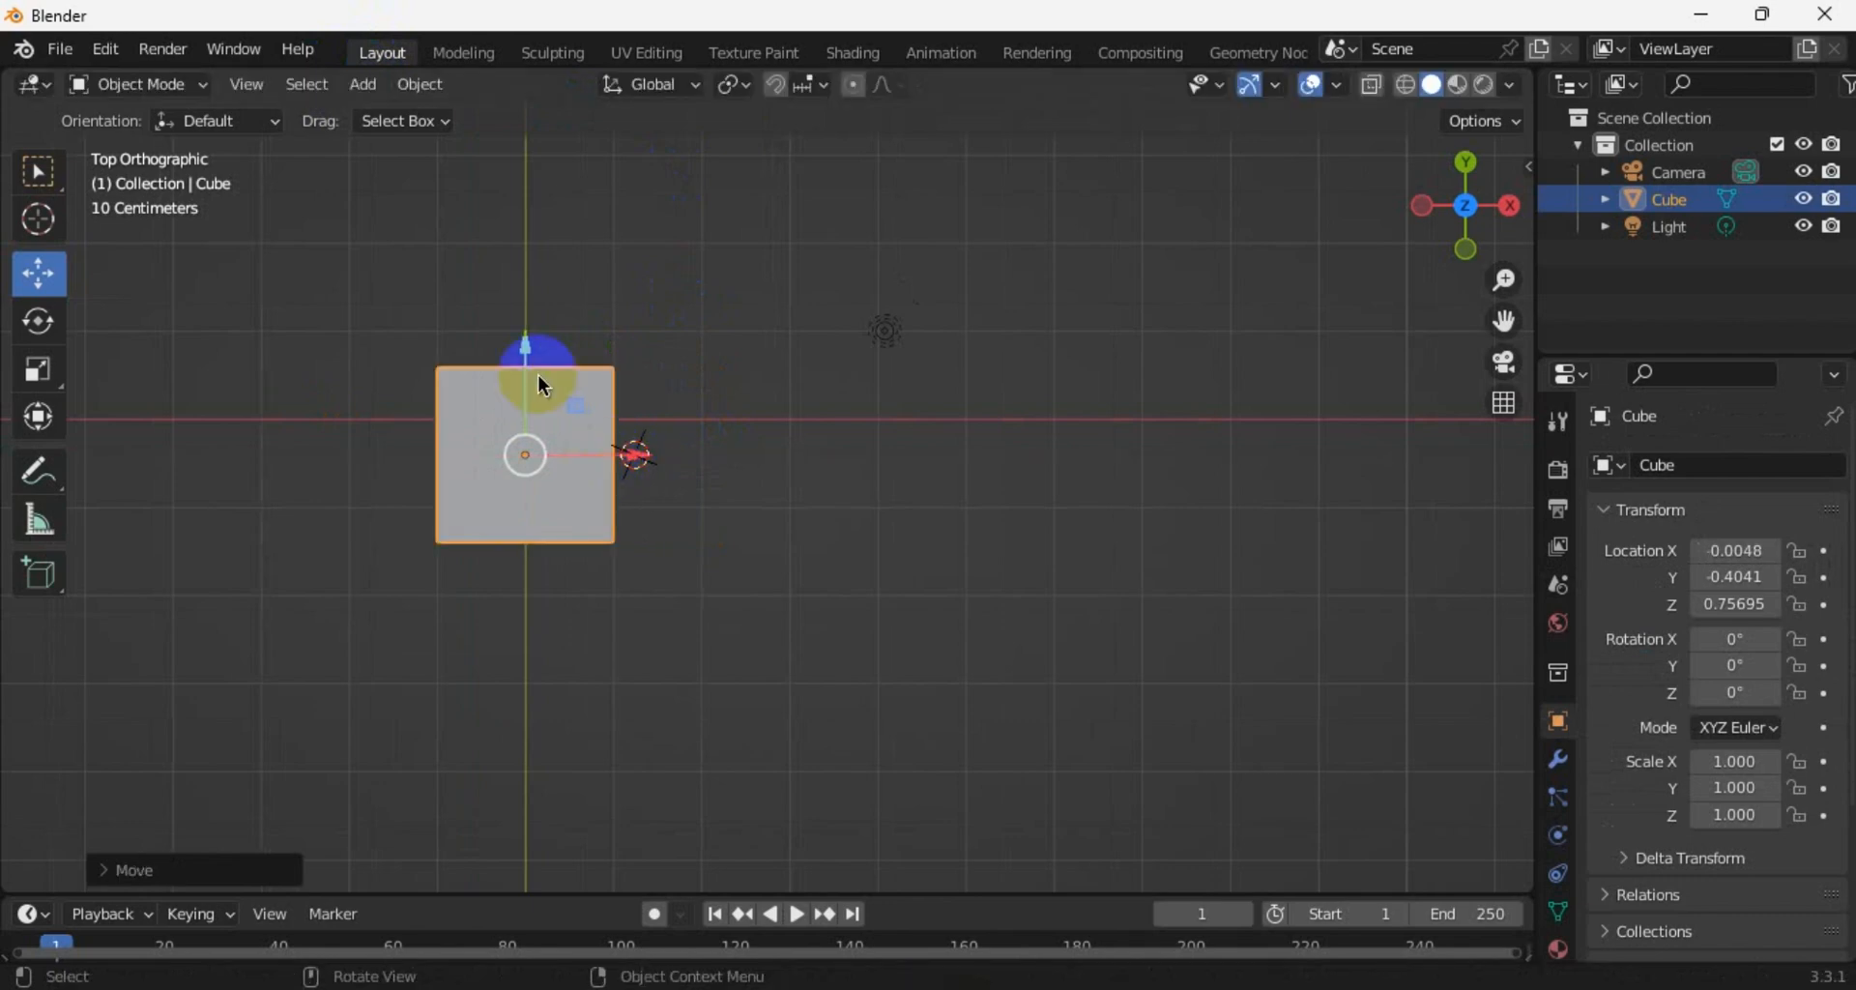
{"action": "left_click_drag", "start_coordinate": [519, 348], "coordinate": [537, 290]}
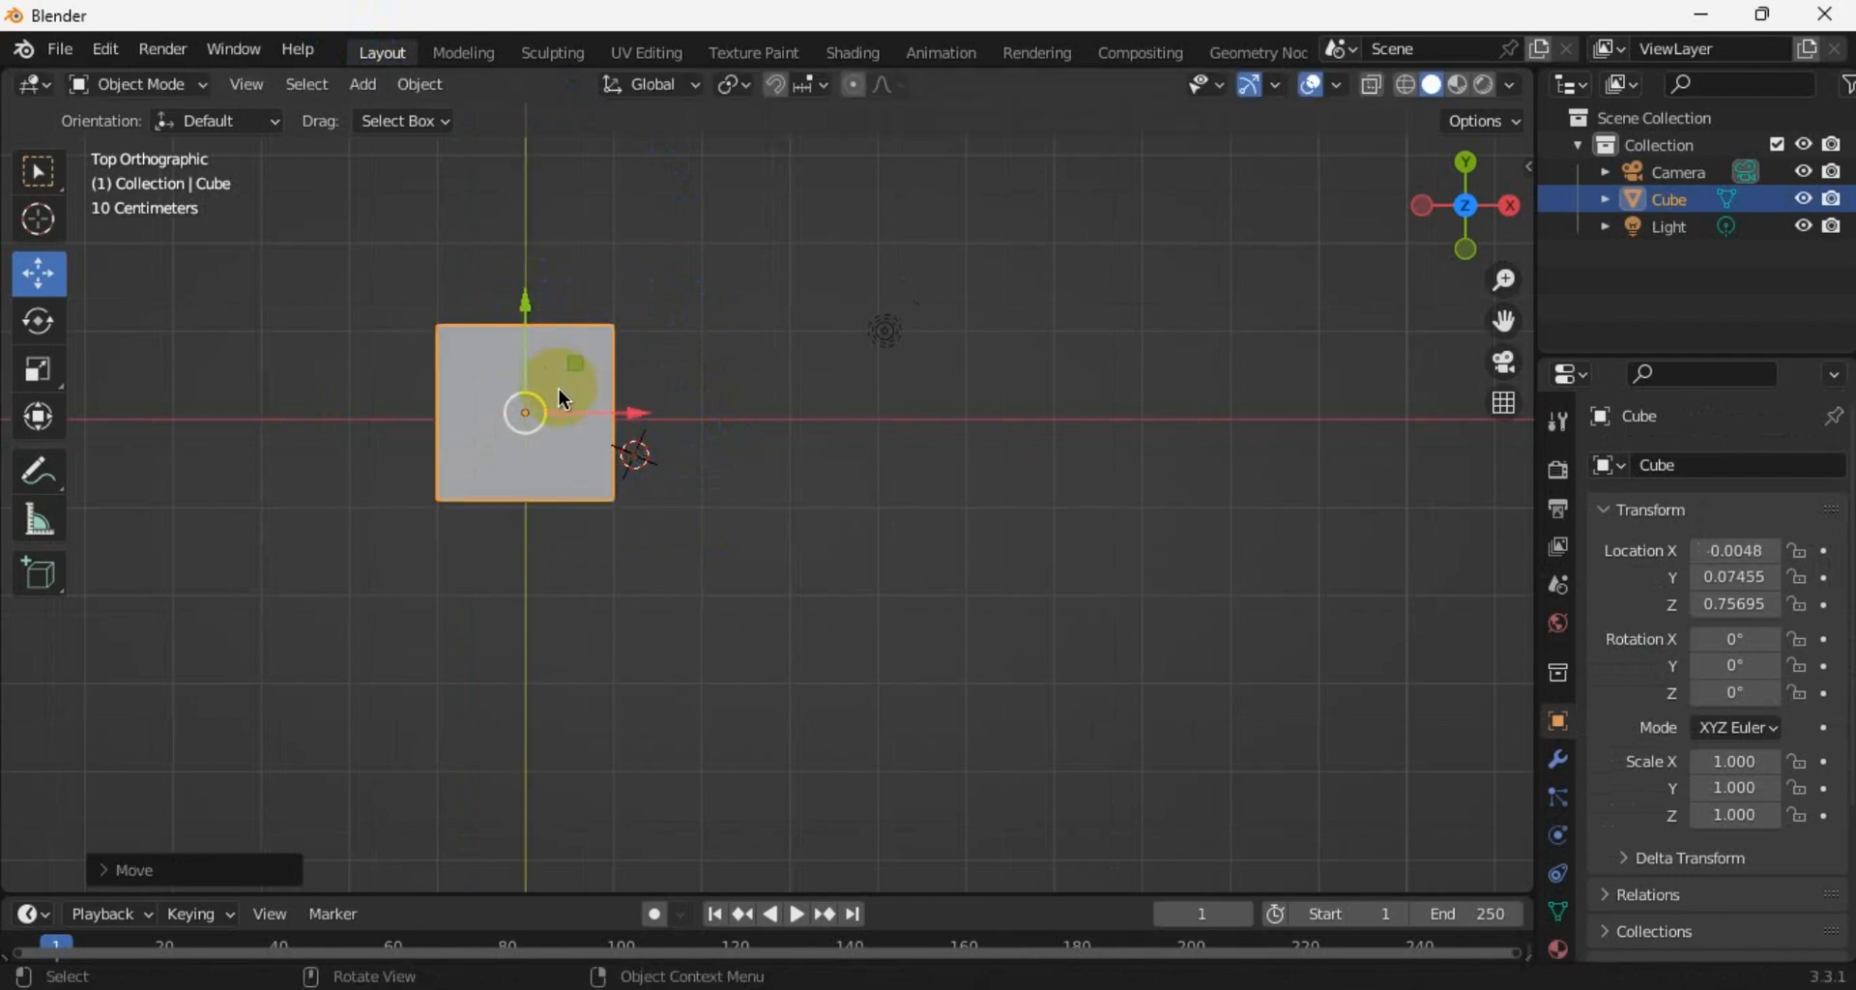
{"action": "scroll", "coordinate": [558, 389], "scroll_direction": "down", "scroll_amount": 2}
{"action": "left_click", "coordinate": [375, 330]}
{"action": "left_click", "coordinate": [555, 402]}
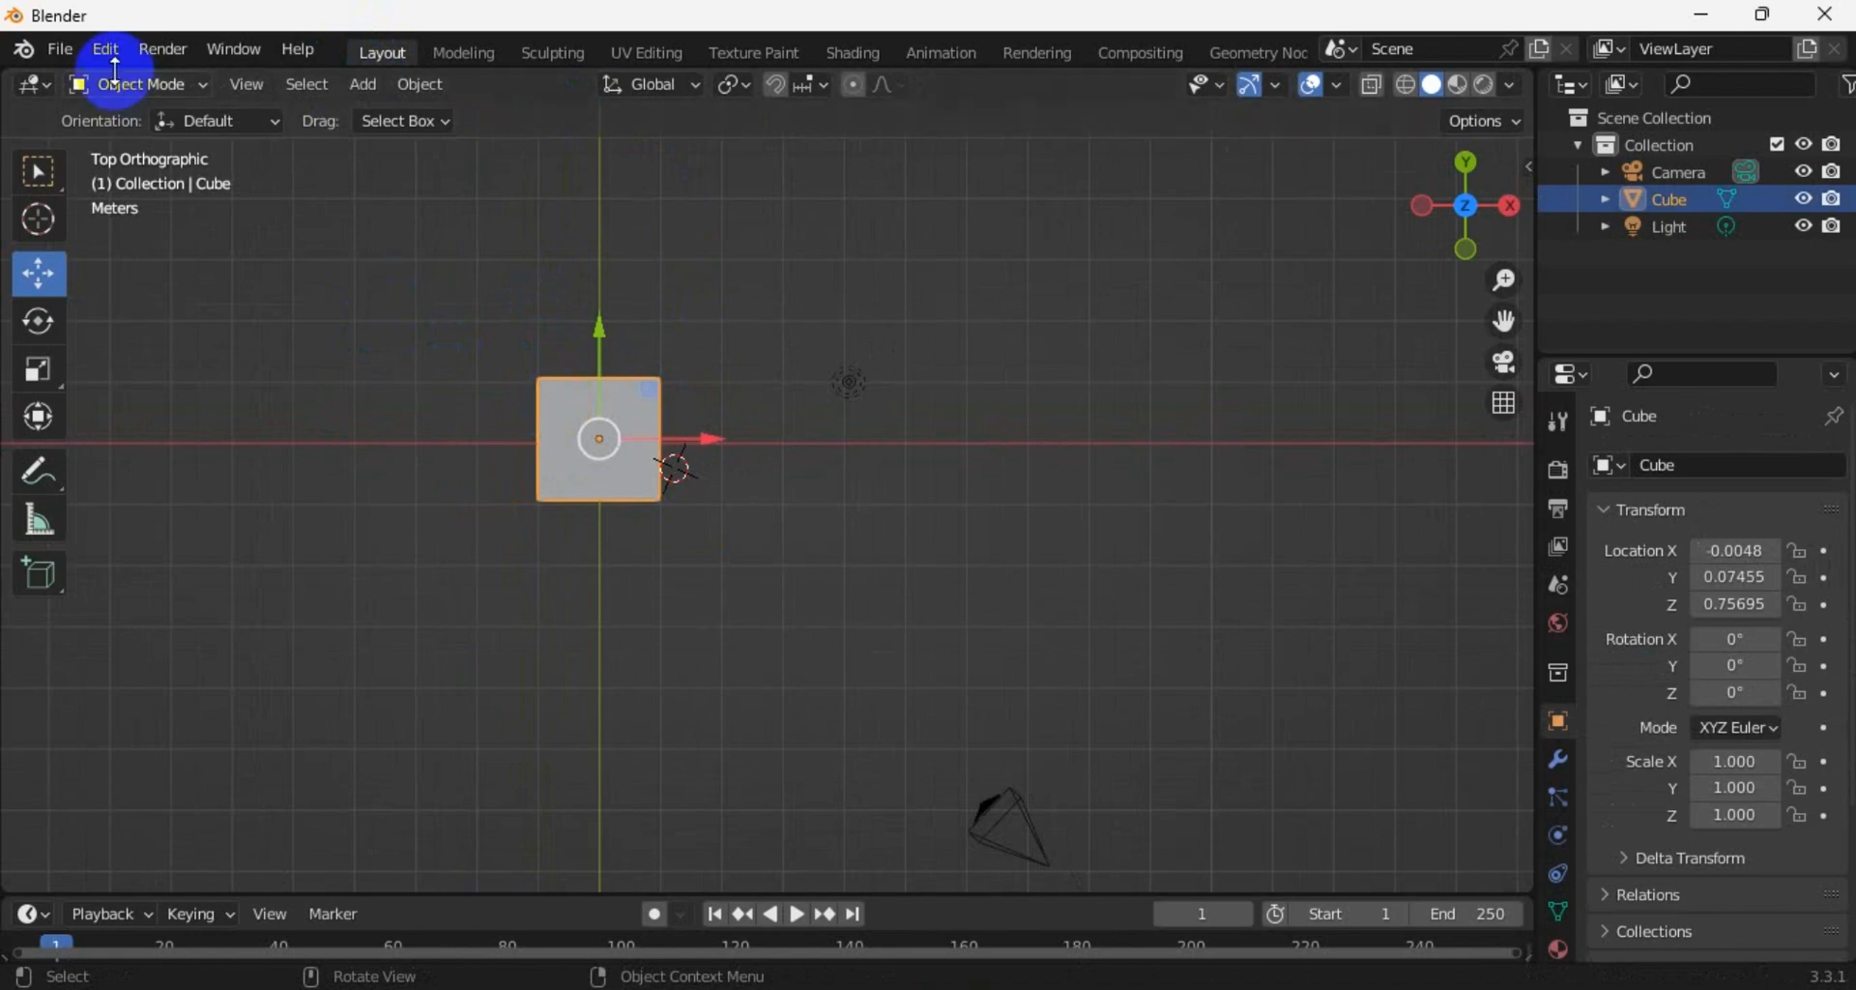
{"action": "left_click", "coordinate": [423, 322]}
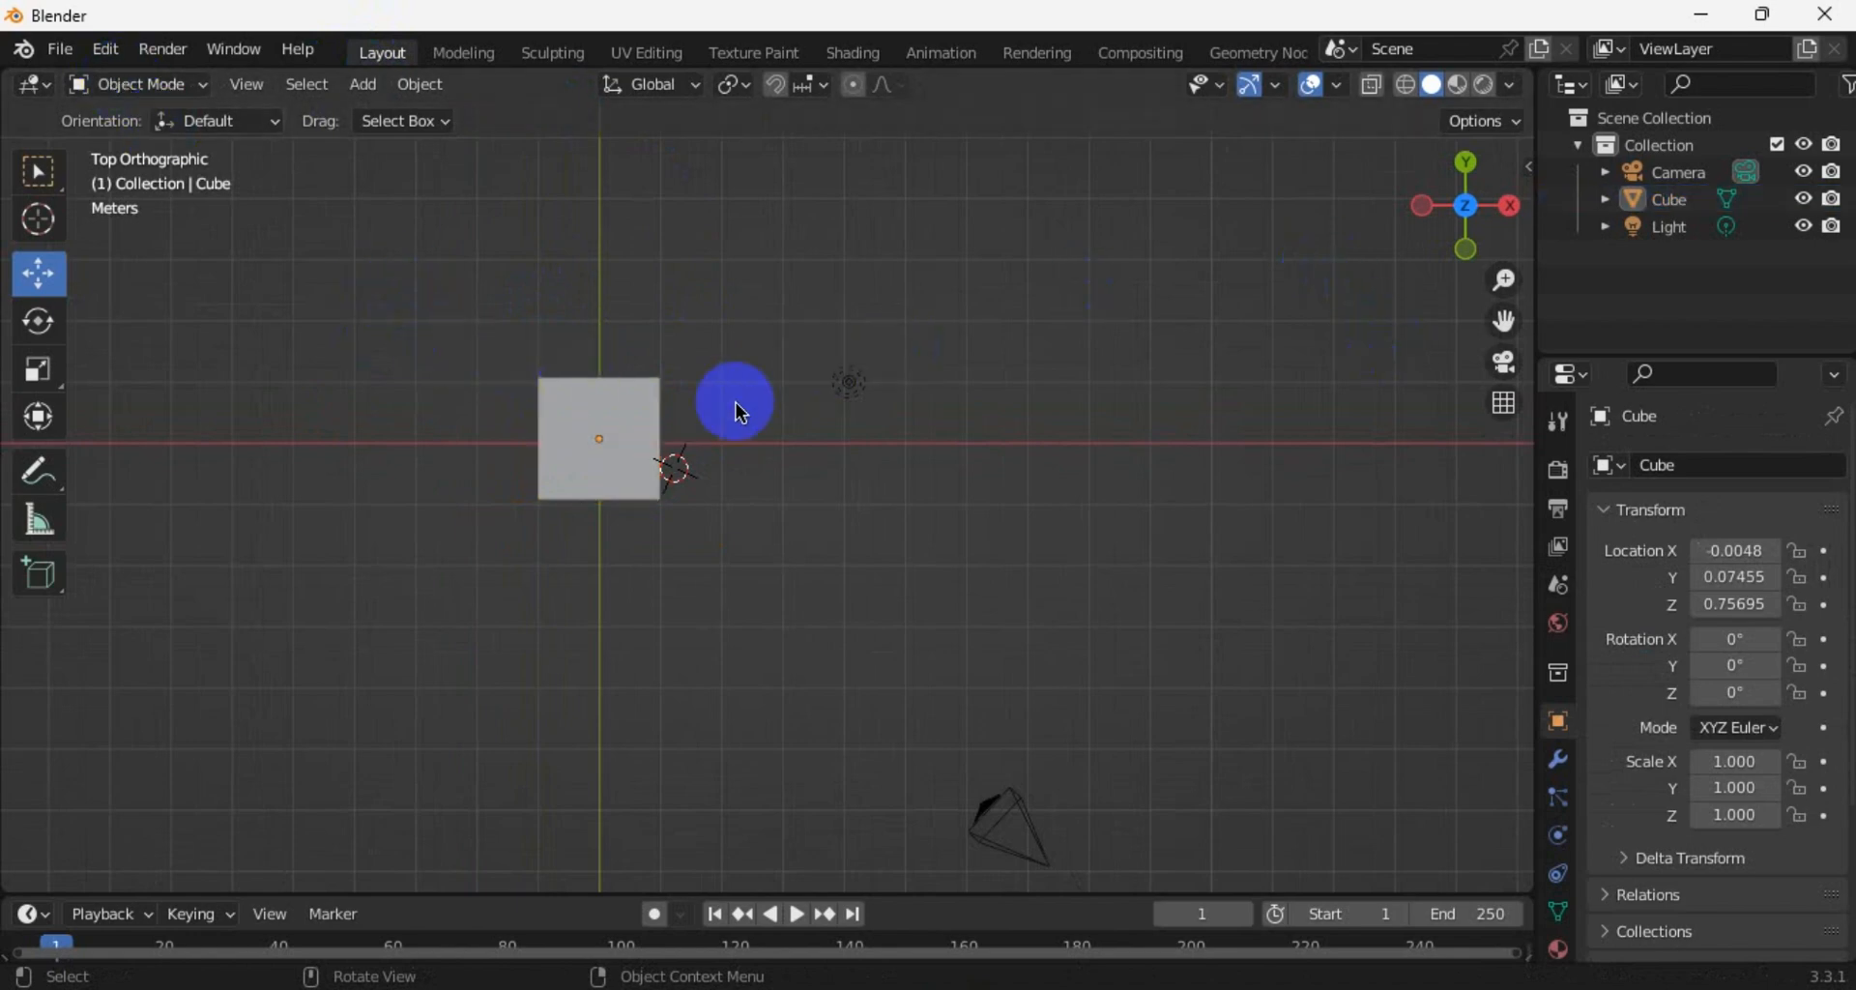
Select the cube and switch it to Edit Mode in an angled perspective view
{"action": "left_click", "coordinate": [605, 422]}
{"action": "left_click_drag", "start_coordinate": [1514, 263], "coordinate": [899, 561]}
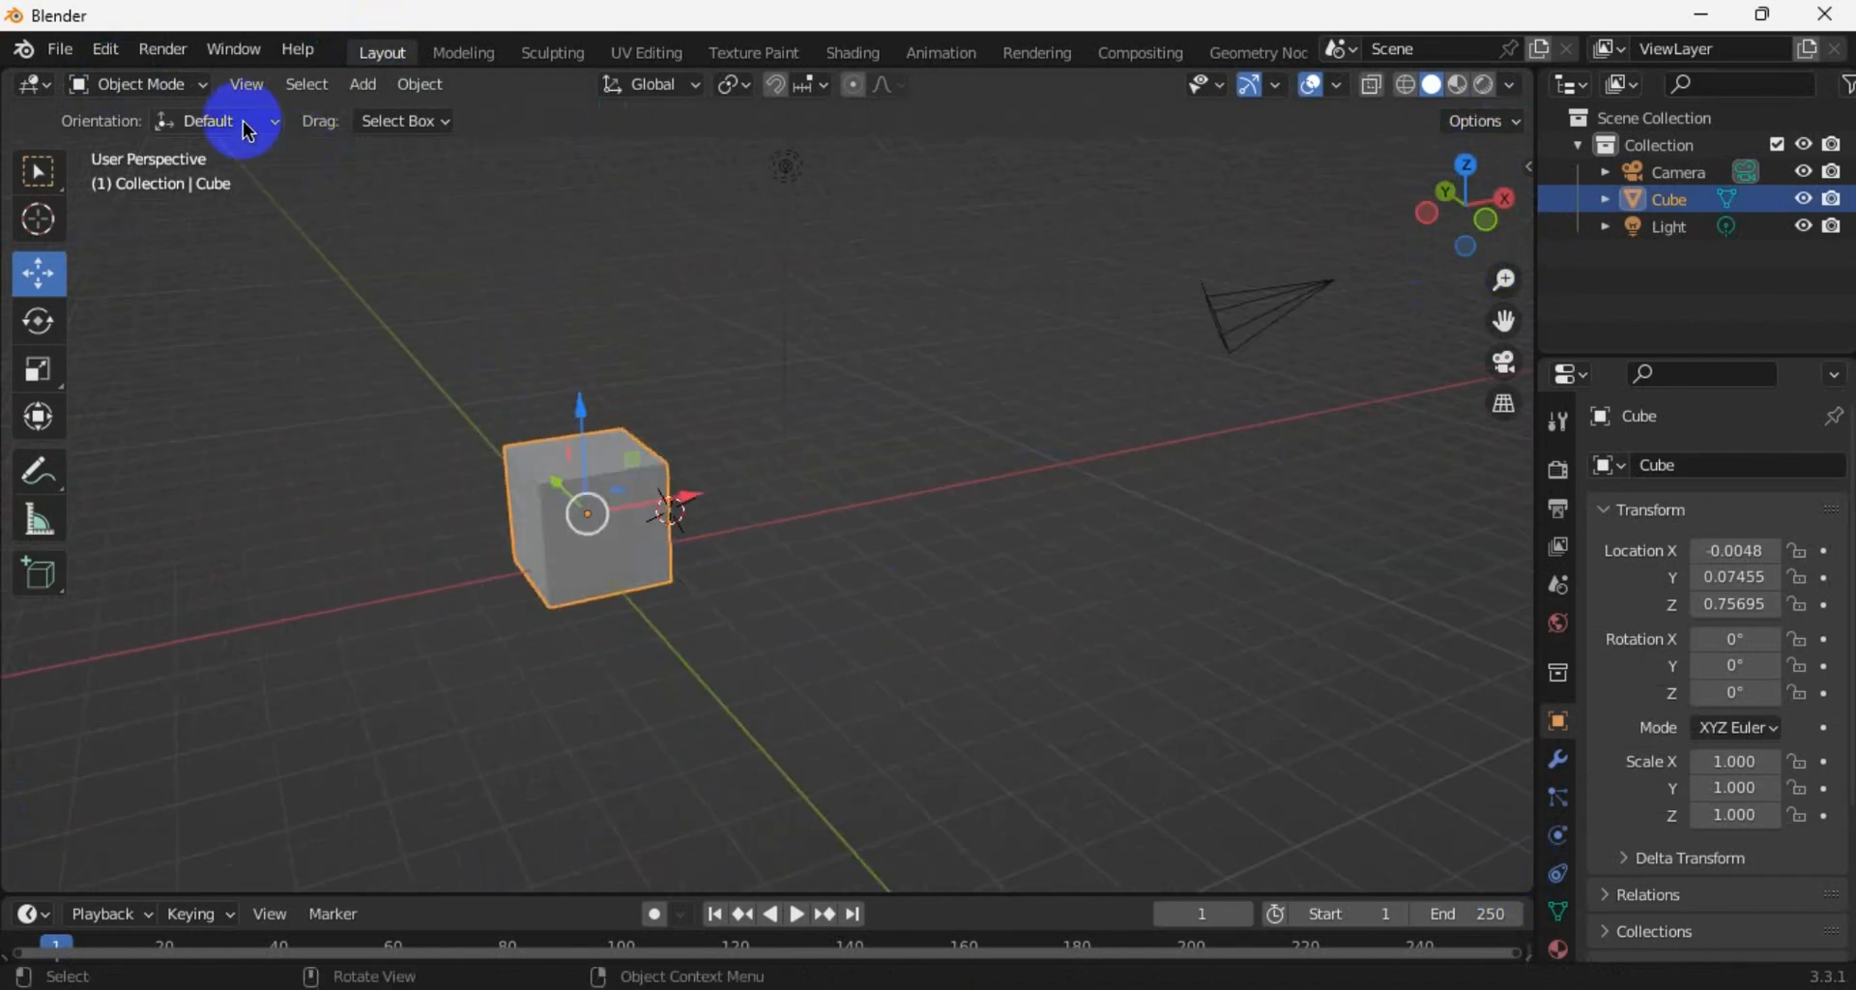
{"action": "left_click", "coordinate": [172, 87]}
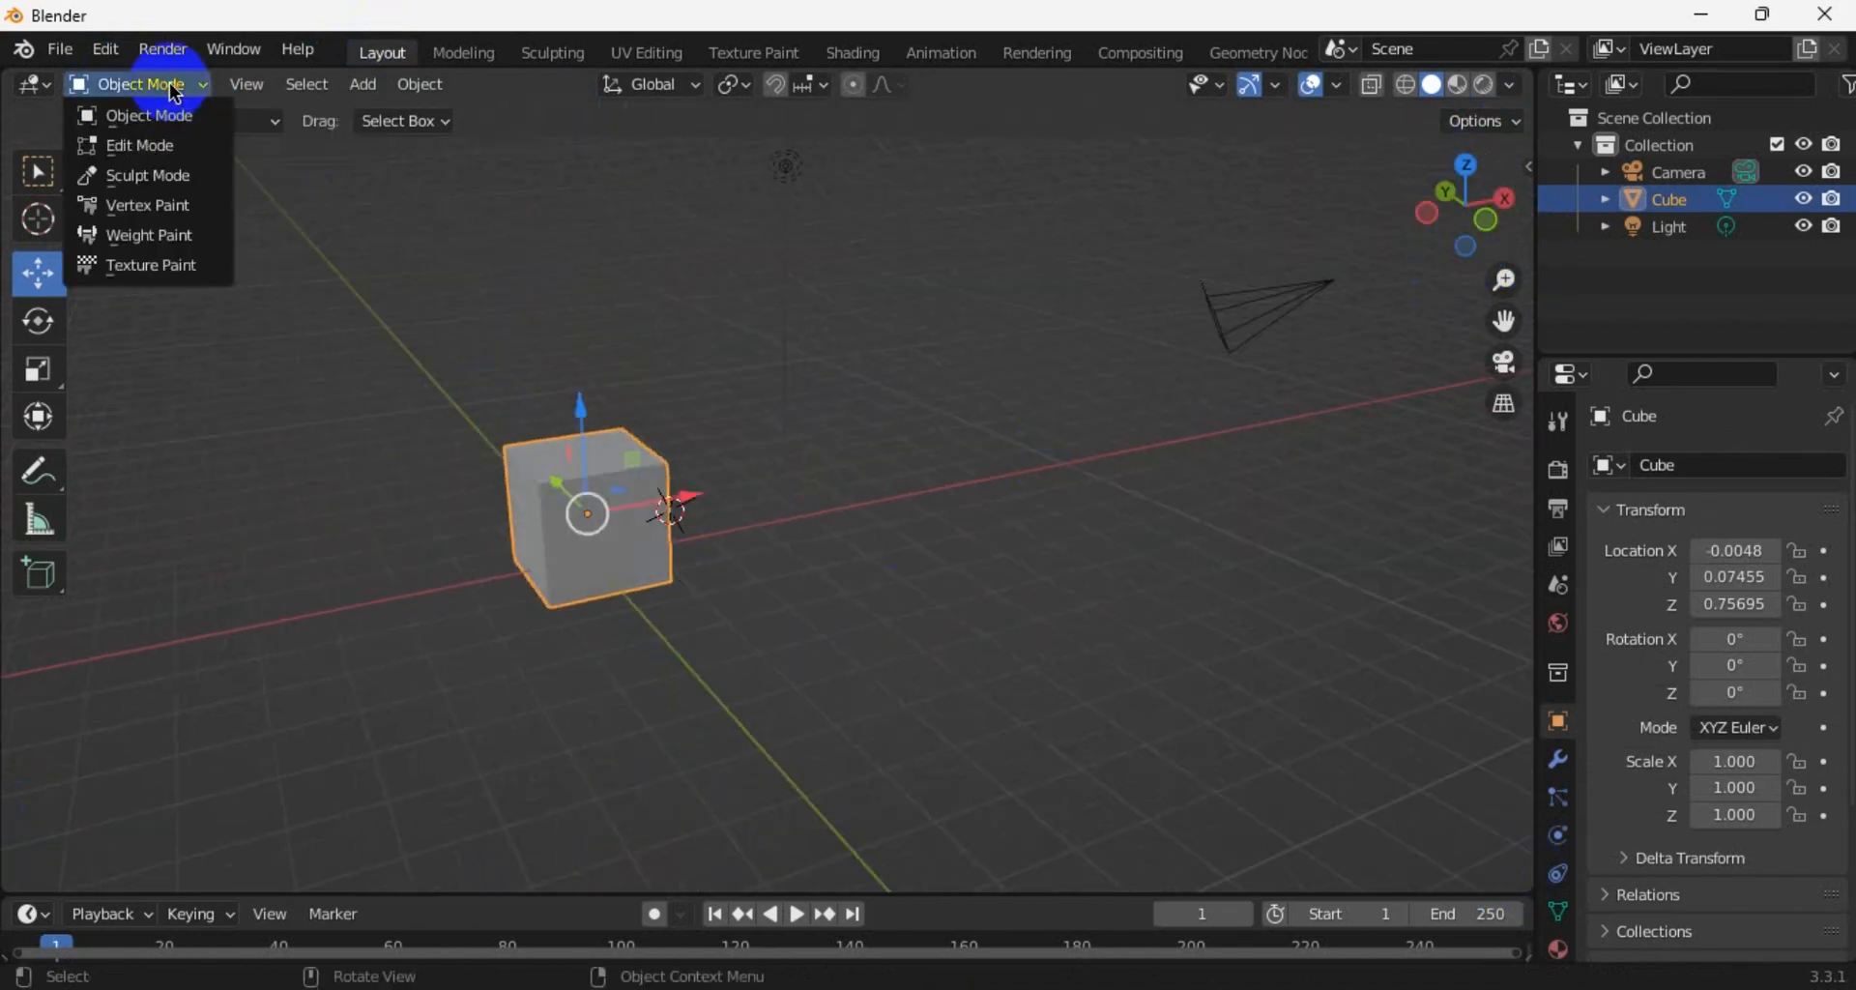
{"action": "left_click", "coordinate": [154, 145]}
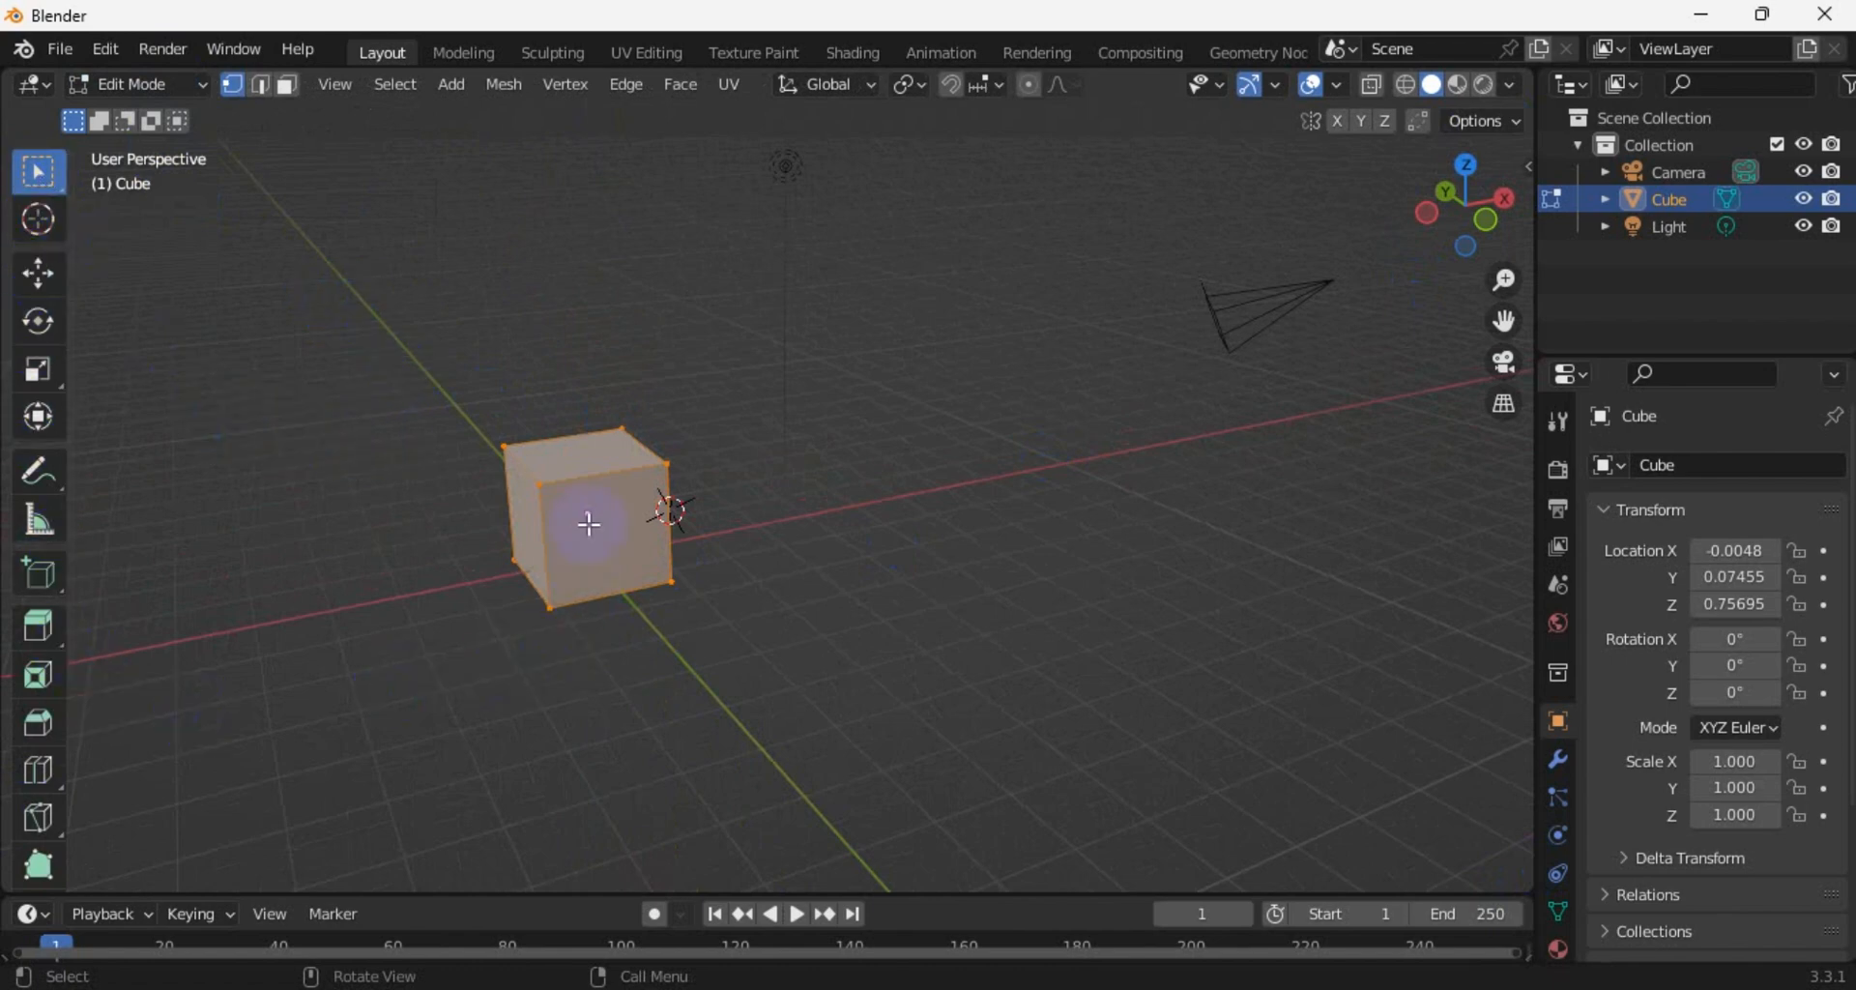
{"action": "scroll", "coordinate": [355, 494], "scroll_direction": "up", "scroll_amount": 3}
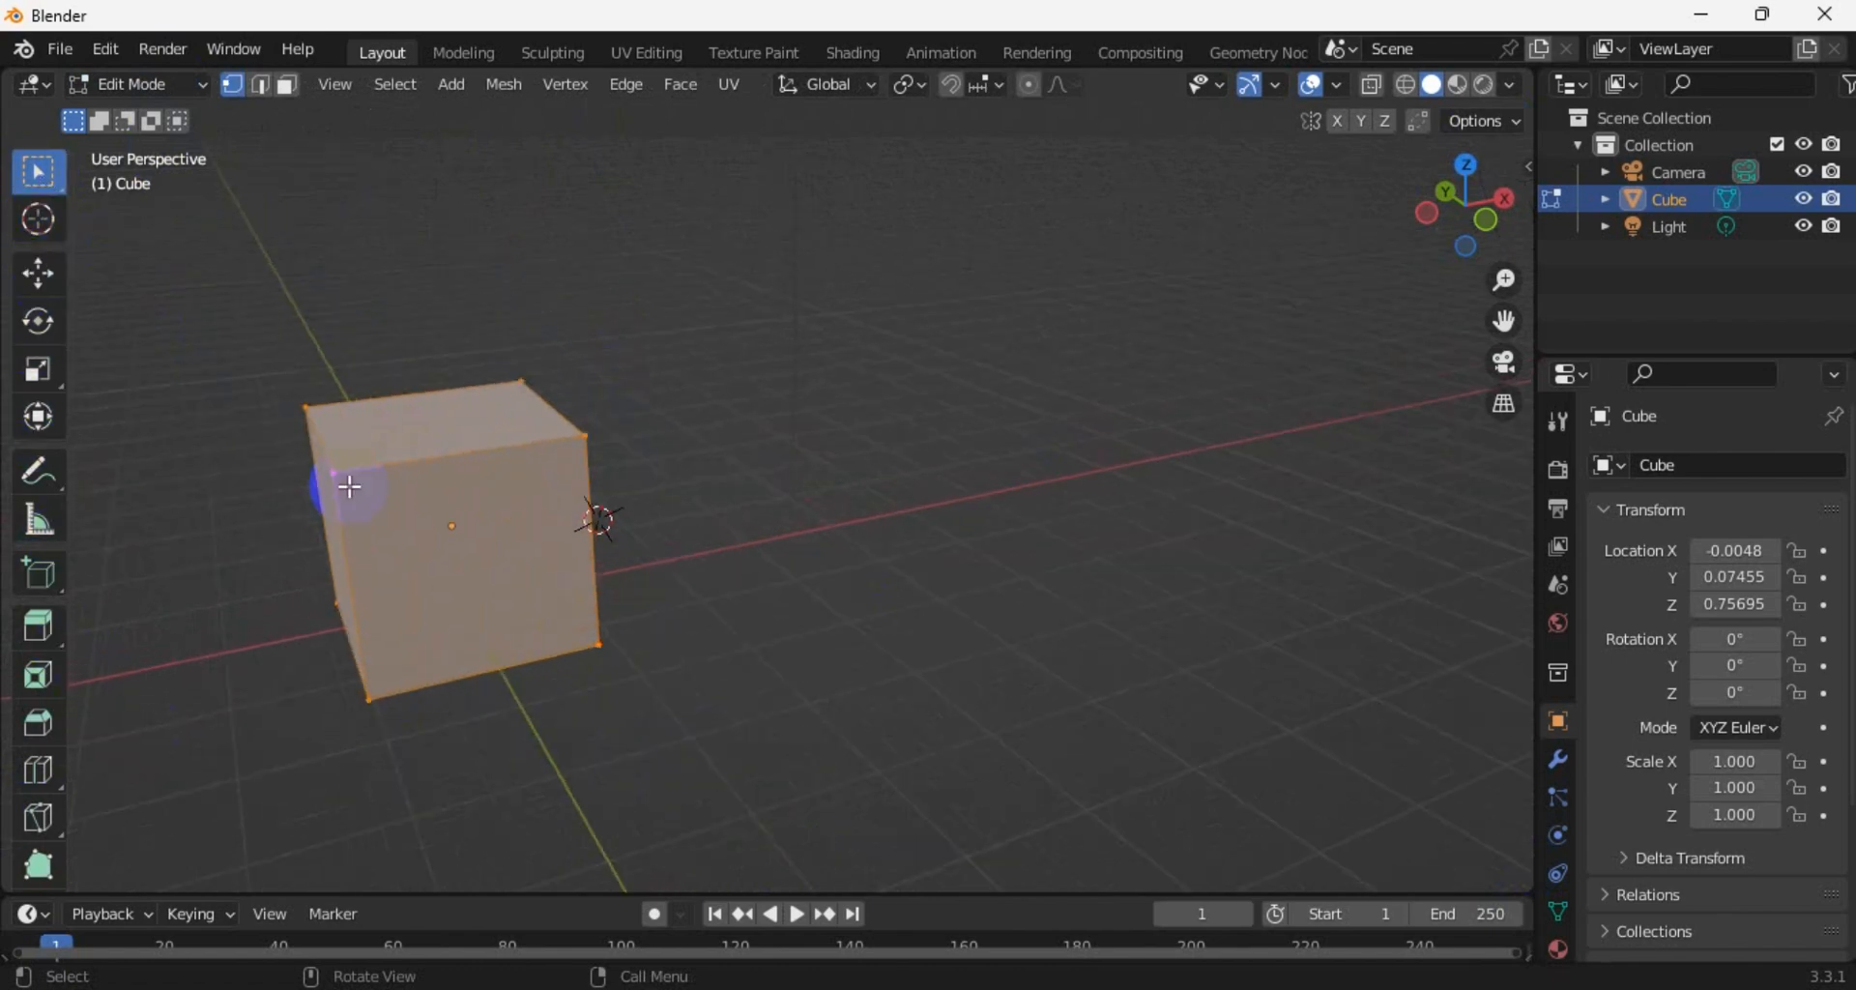
{"action": "scroll", "coordinate": [350, 487], "scroll_direction": "down", "scroll_amount": 2}
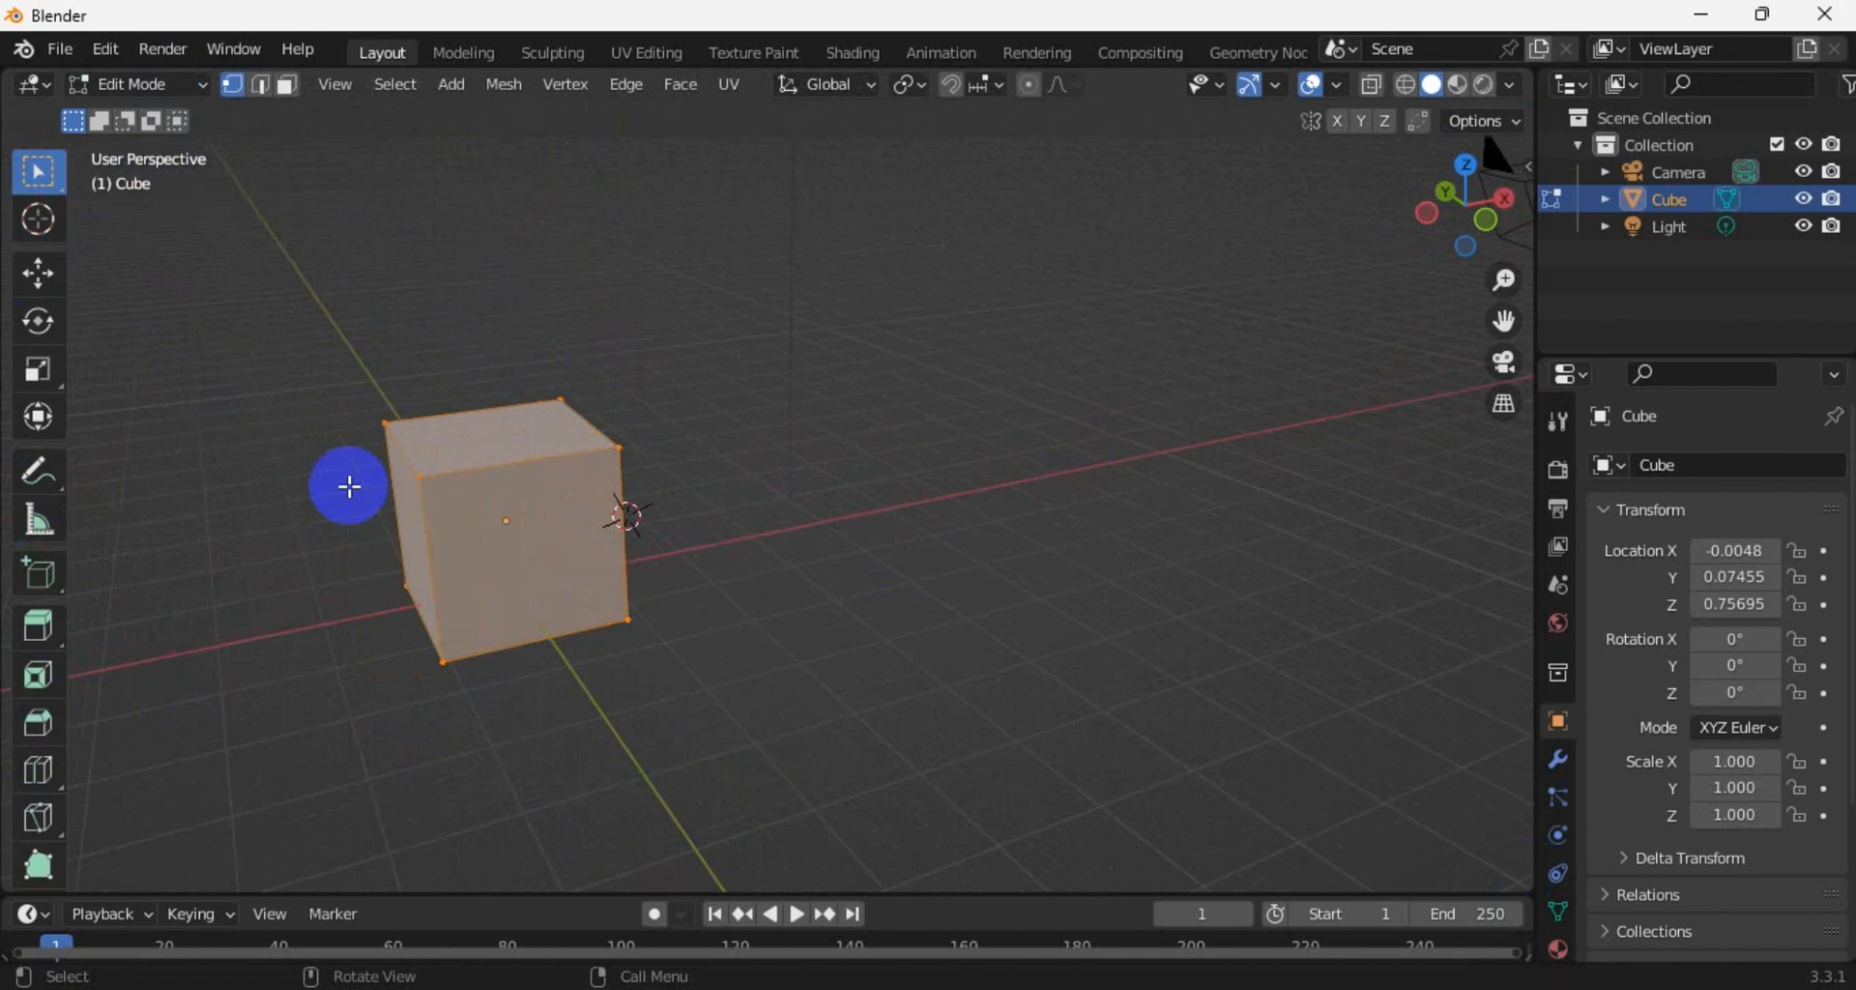
Pick single upper corner vertices of the cube, then switch to edge selection and pick the front face's upper edge
{"action": "left_click", "coordinate": [349, 486]}
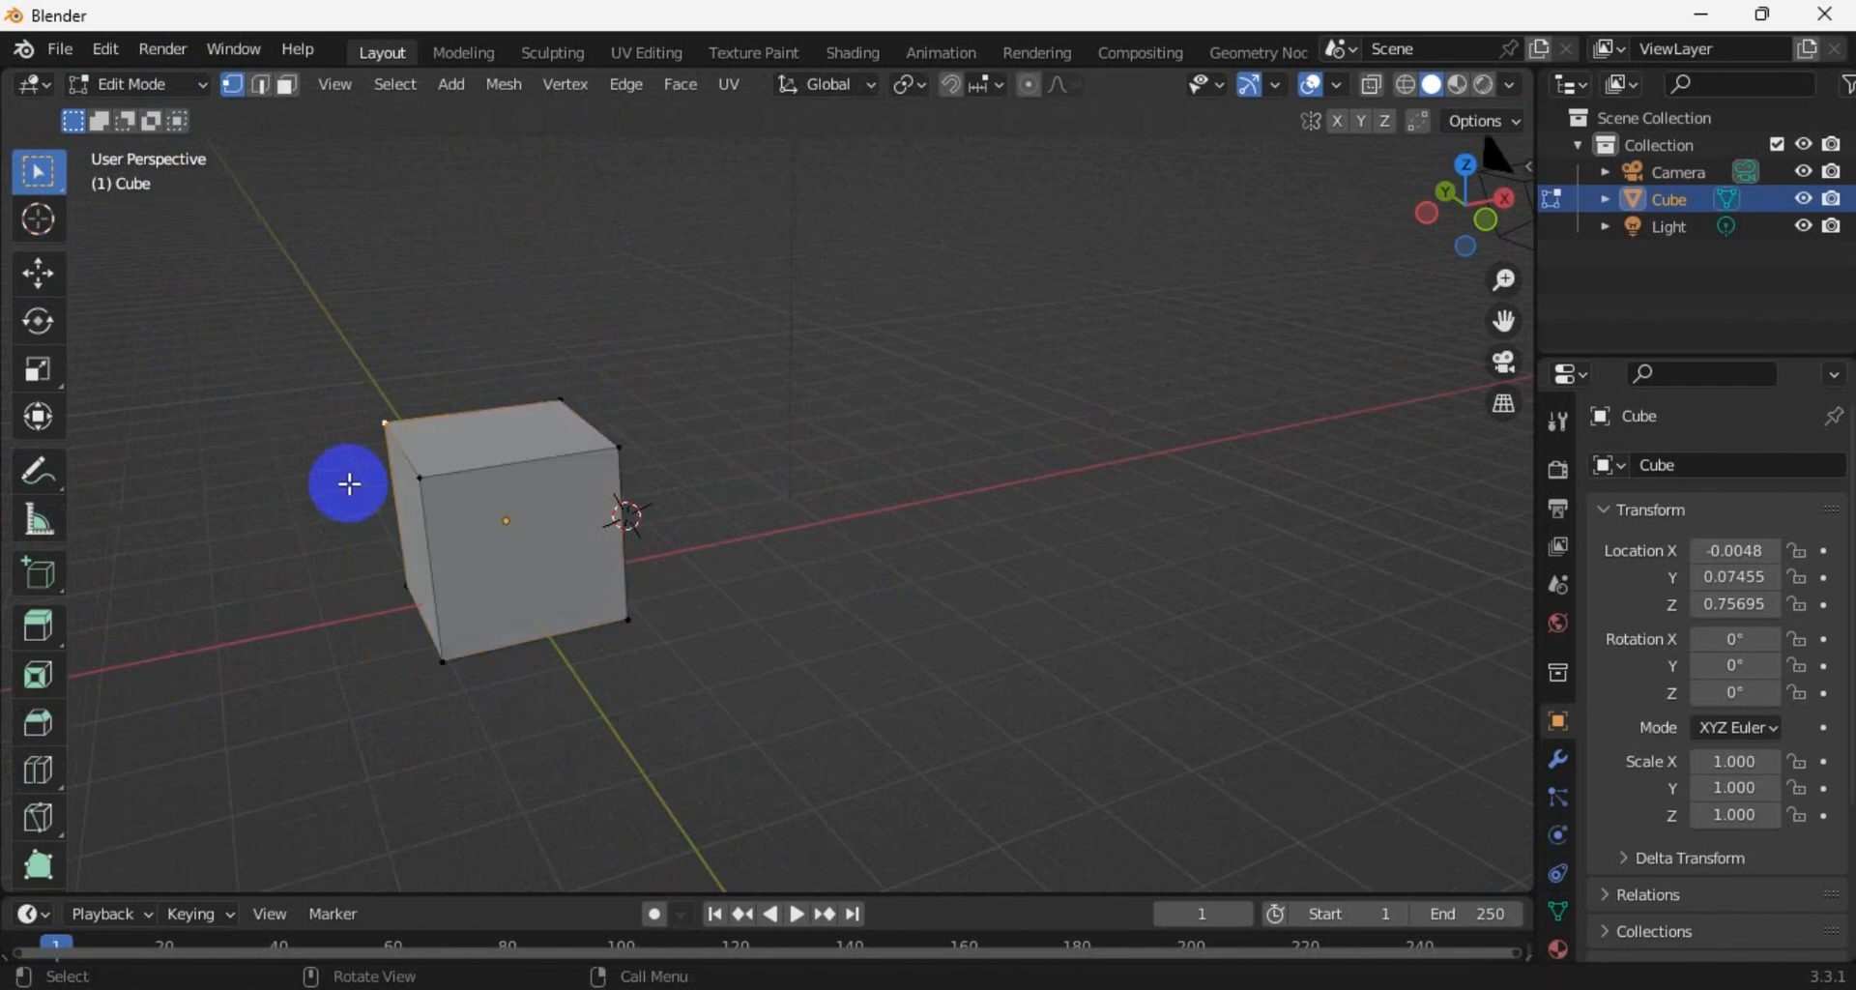
{"action": "left_click", "coordinate": [416, 476]}
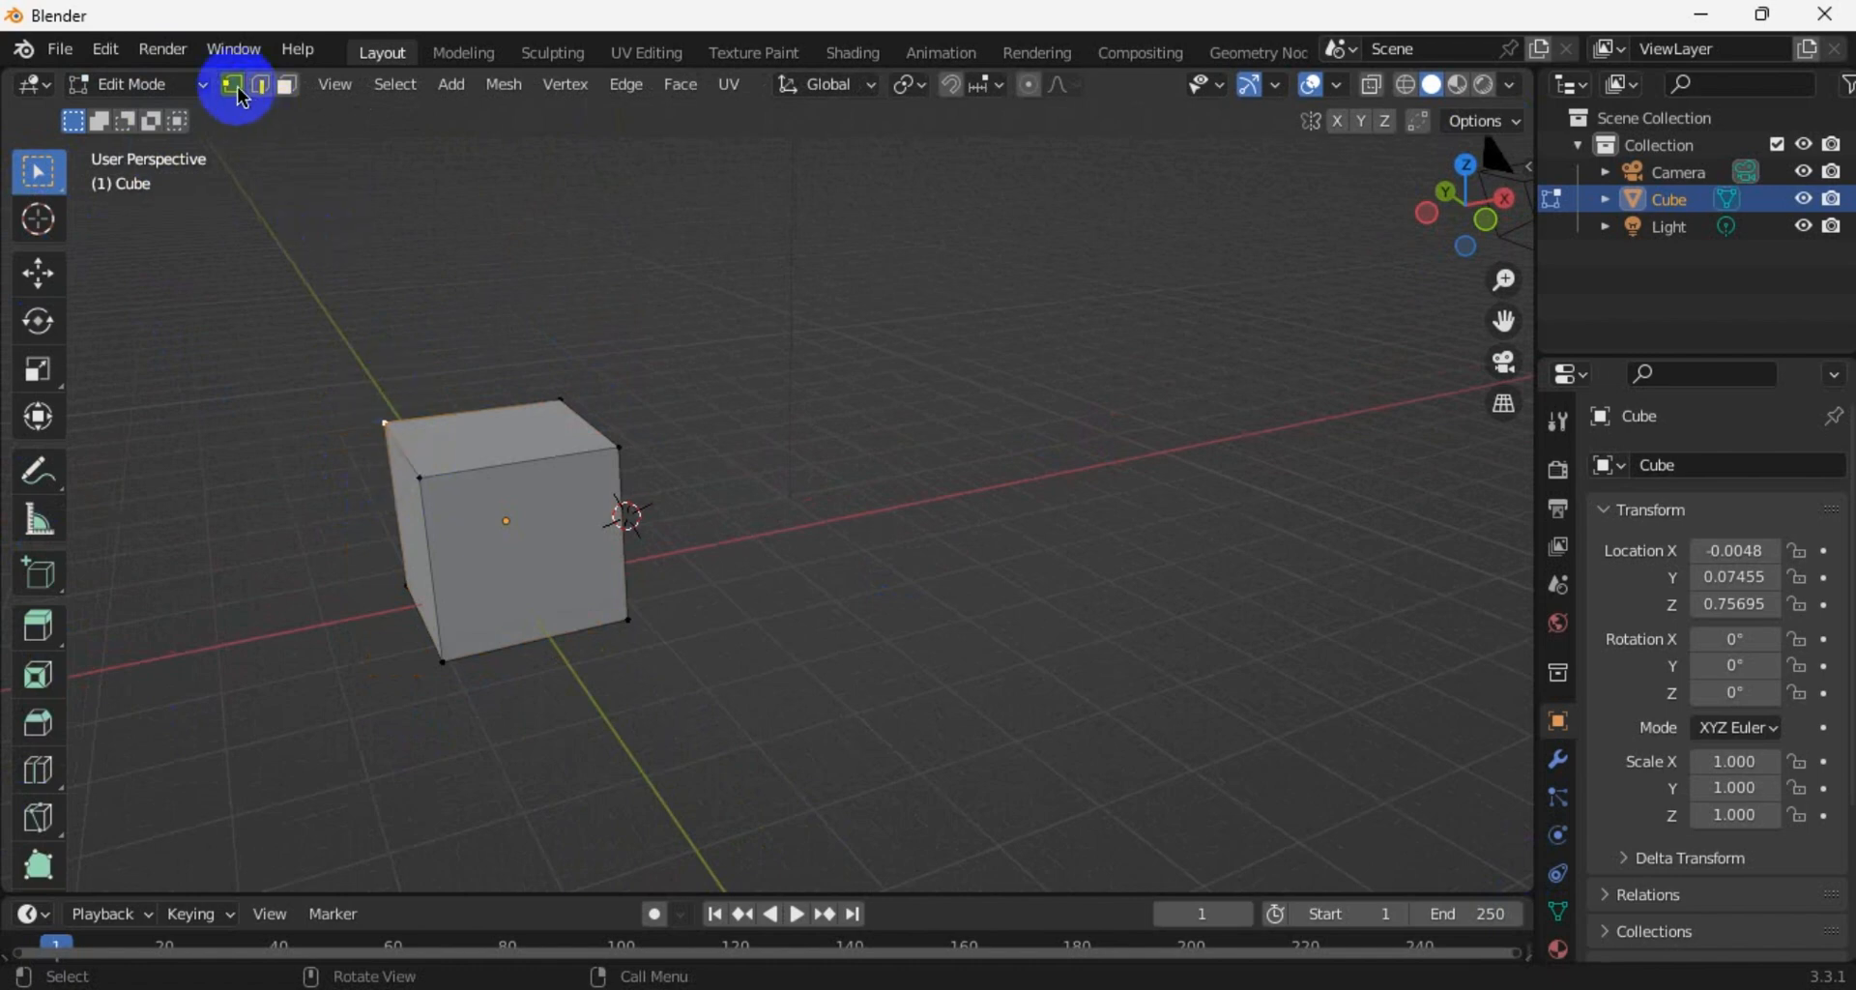
{"action": "left_click", "coordinate": [426, 475]}
{"action": "left_click", "coordinate": [259, 89]}
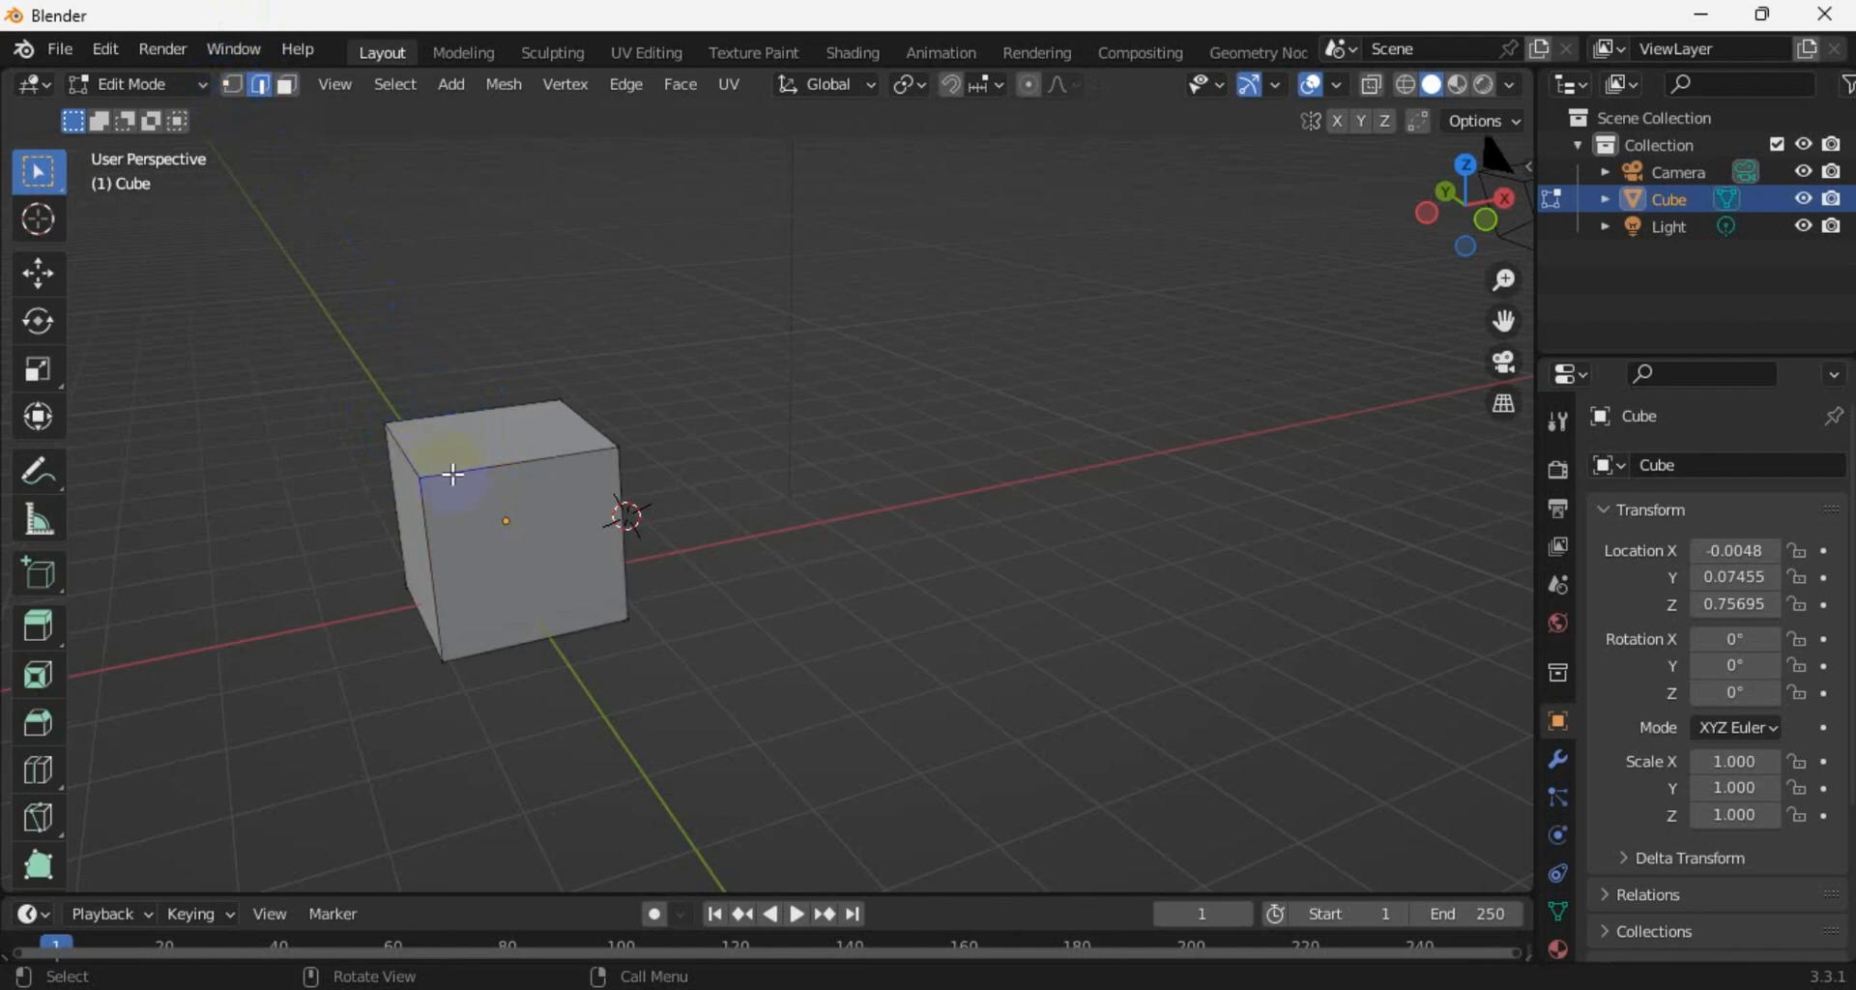
{"action": "left_click", "coordinate": [454, 472]}
Switch to face selection and pick the cube's faces one at a time, ending with the top face
{"action": "left_click", "coordinate": [287, 85]}
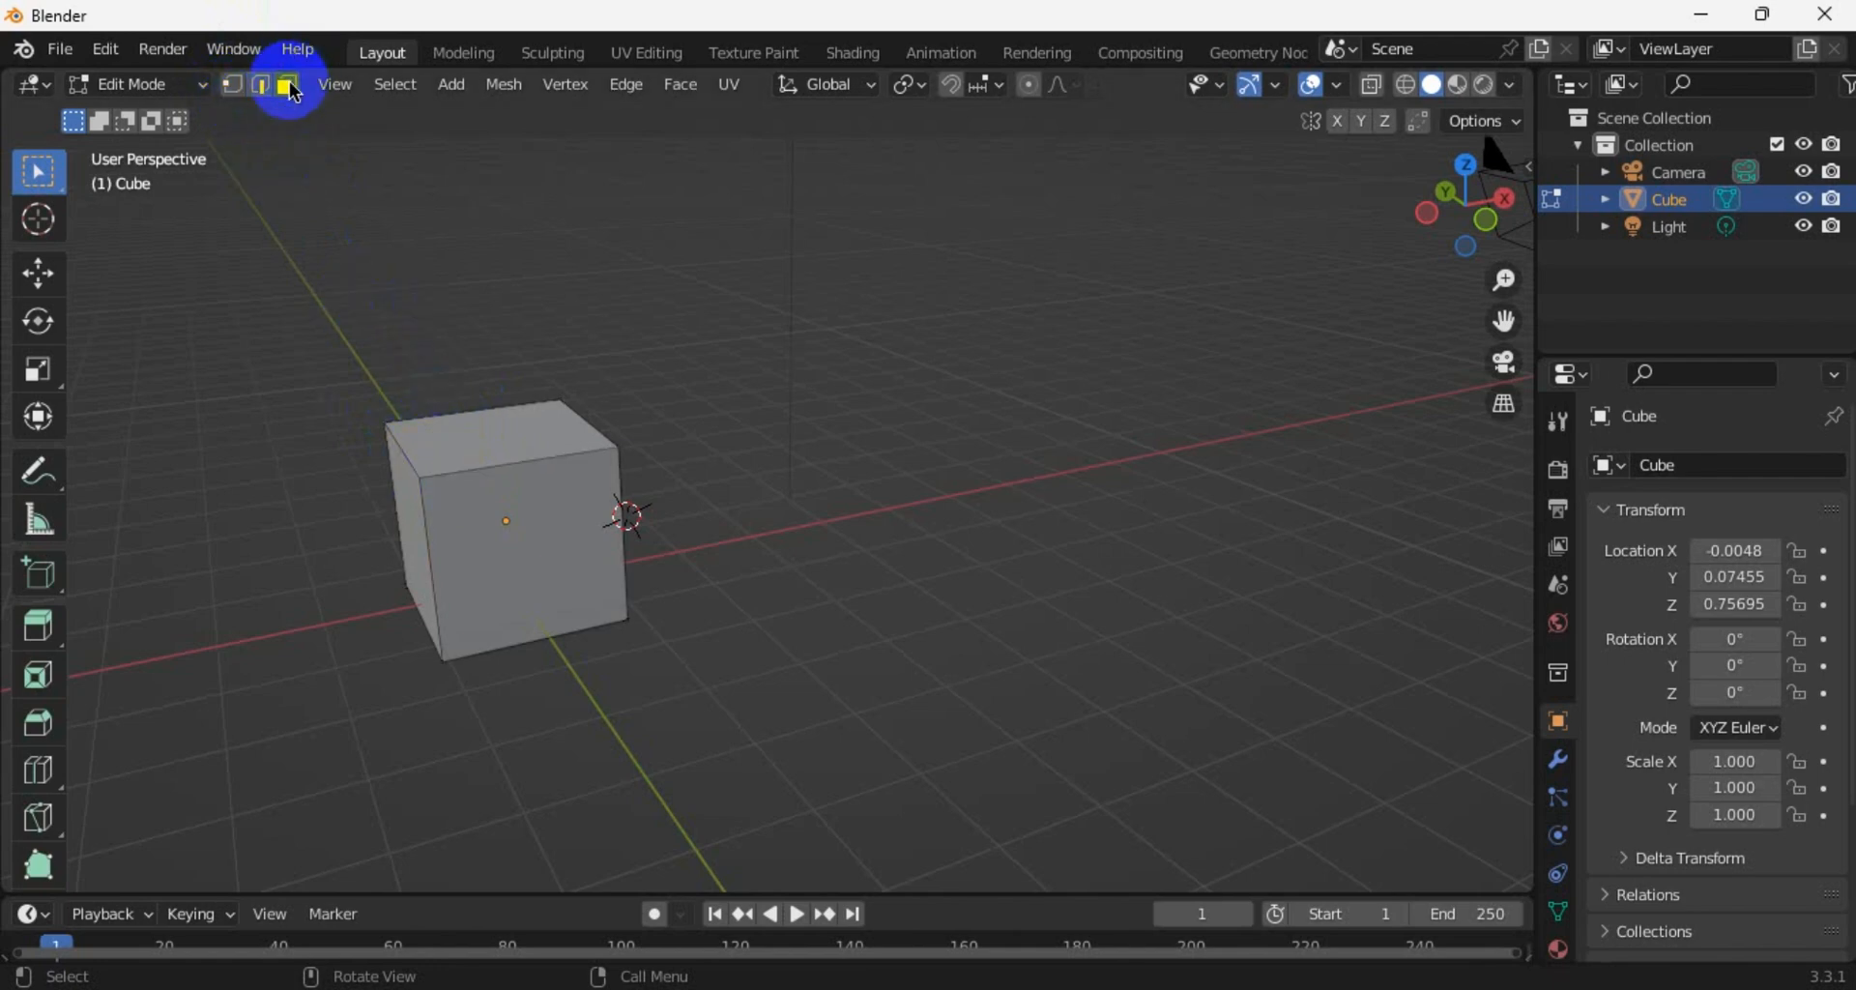
{"action": "left_click", "coordinate": [461, 543]}
{"action": "left_click", "coordinate": [464, 410]}
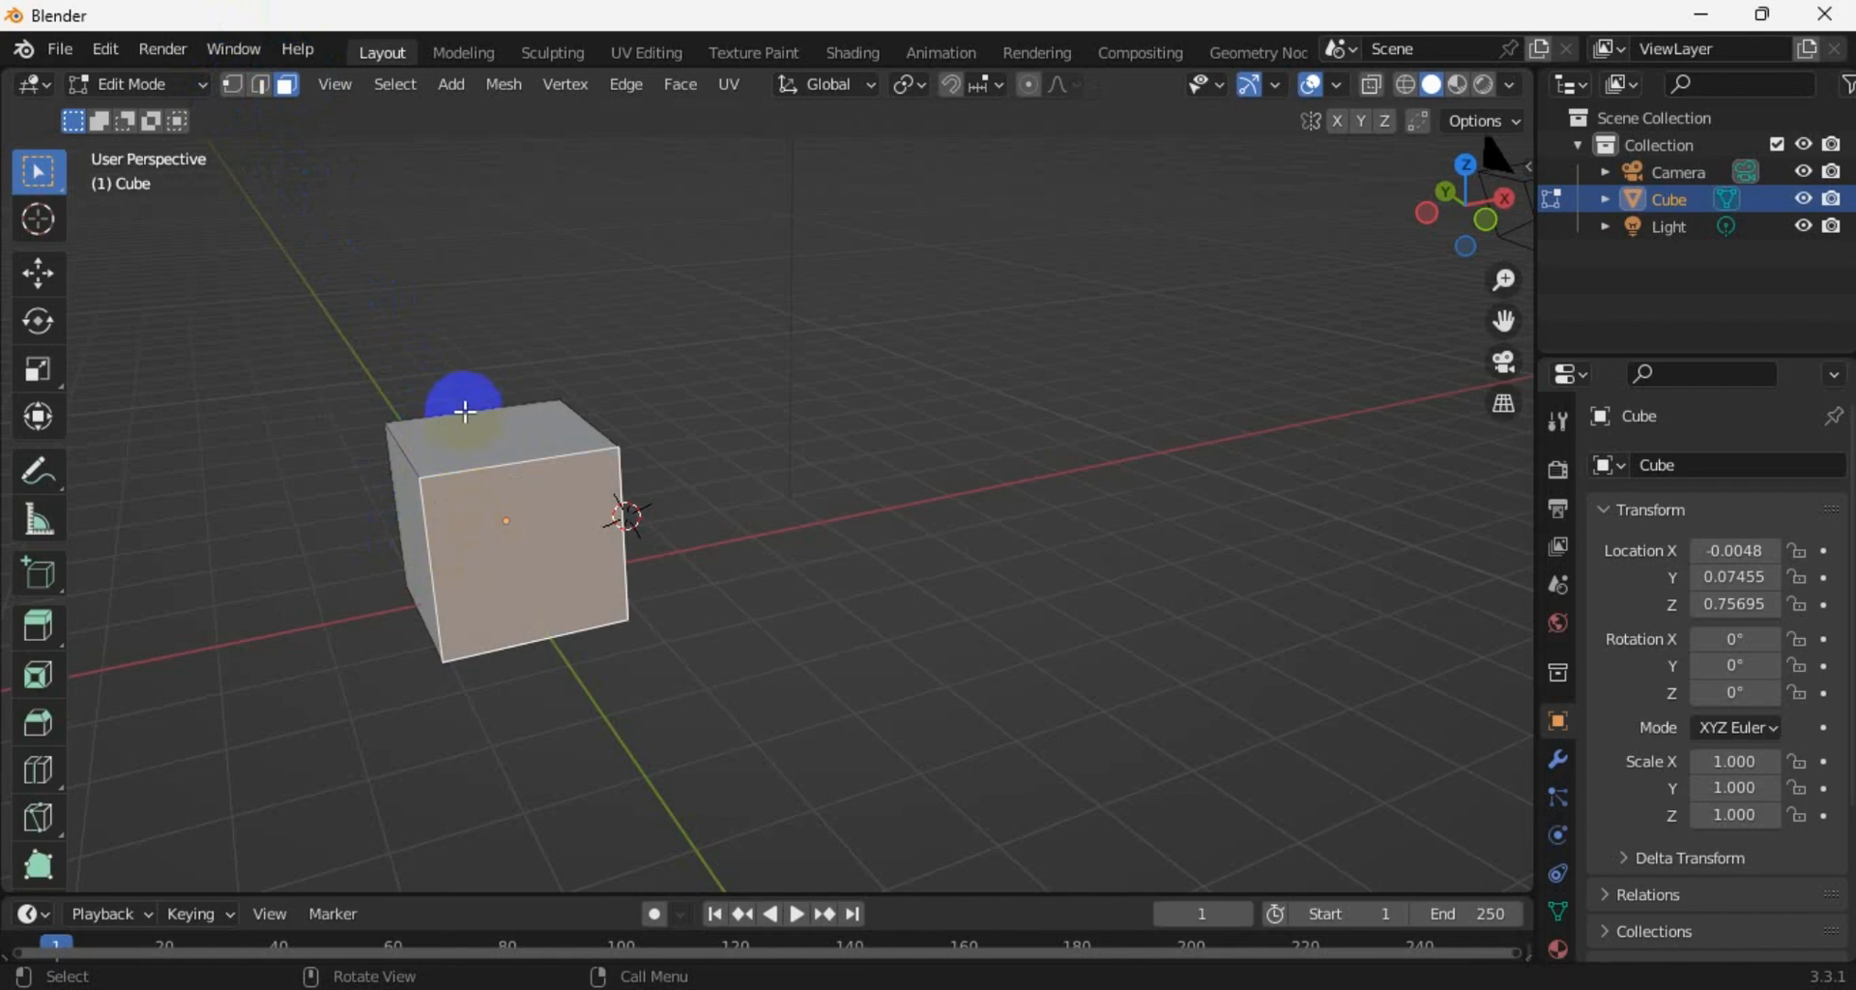
{"action": "left_click", "coordinate": [399, 502]}
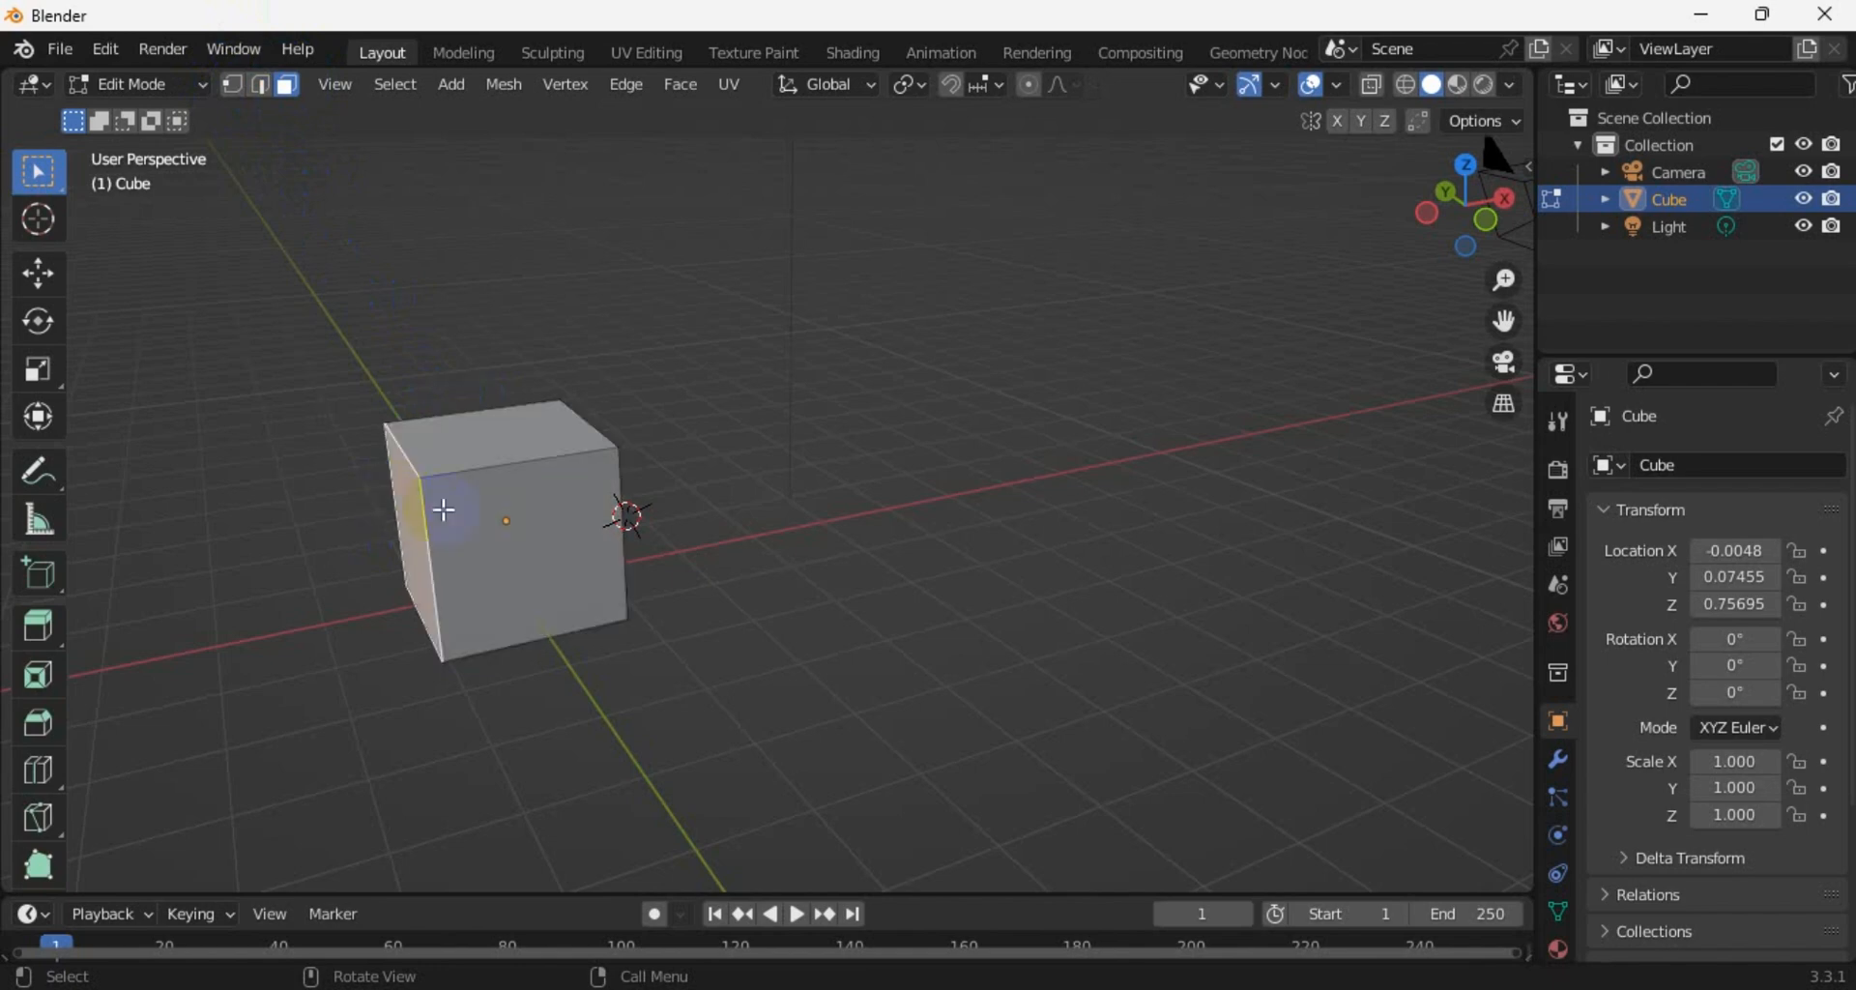
{"action": "left_click", "coordinate": [493, 522]}
{"action": "left_click", "coordinate": [497, 437]}
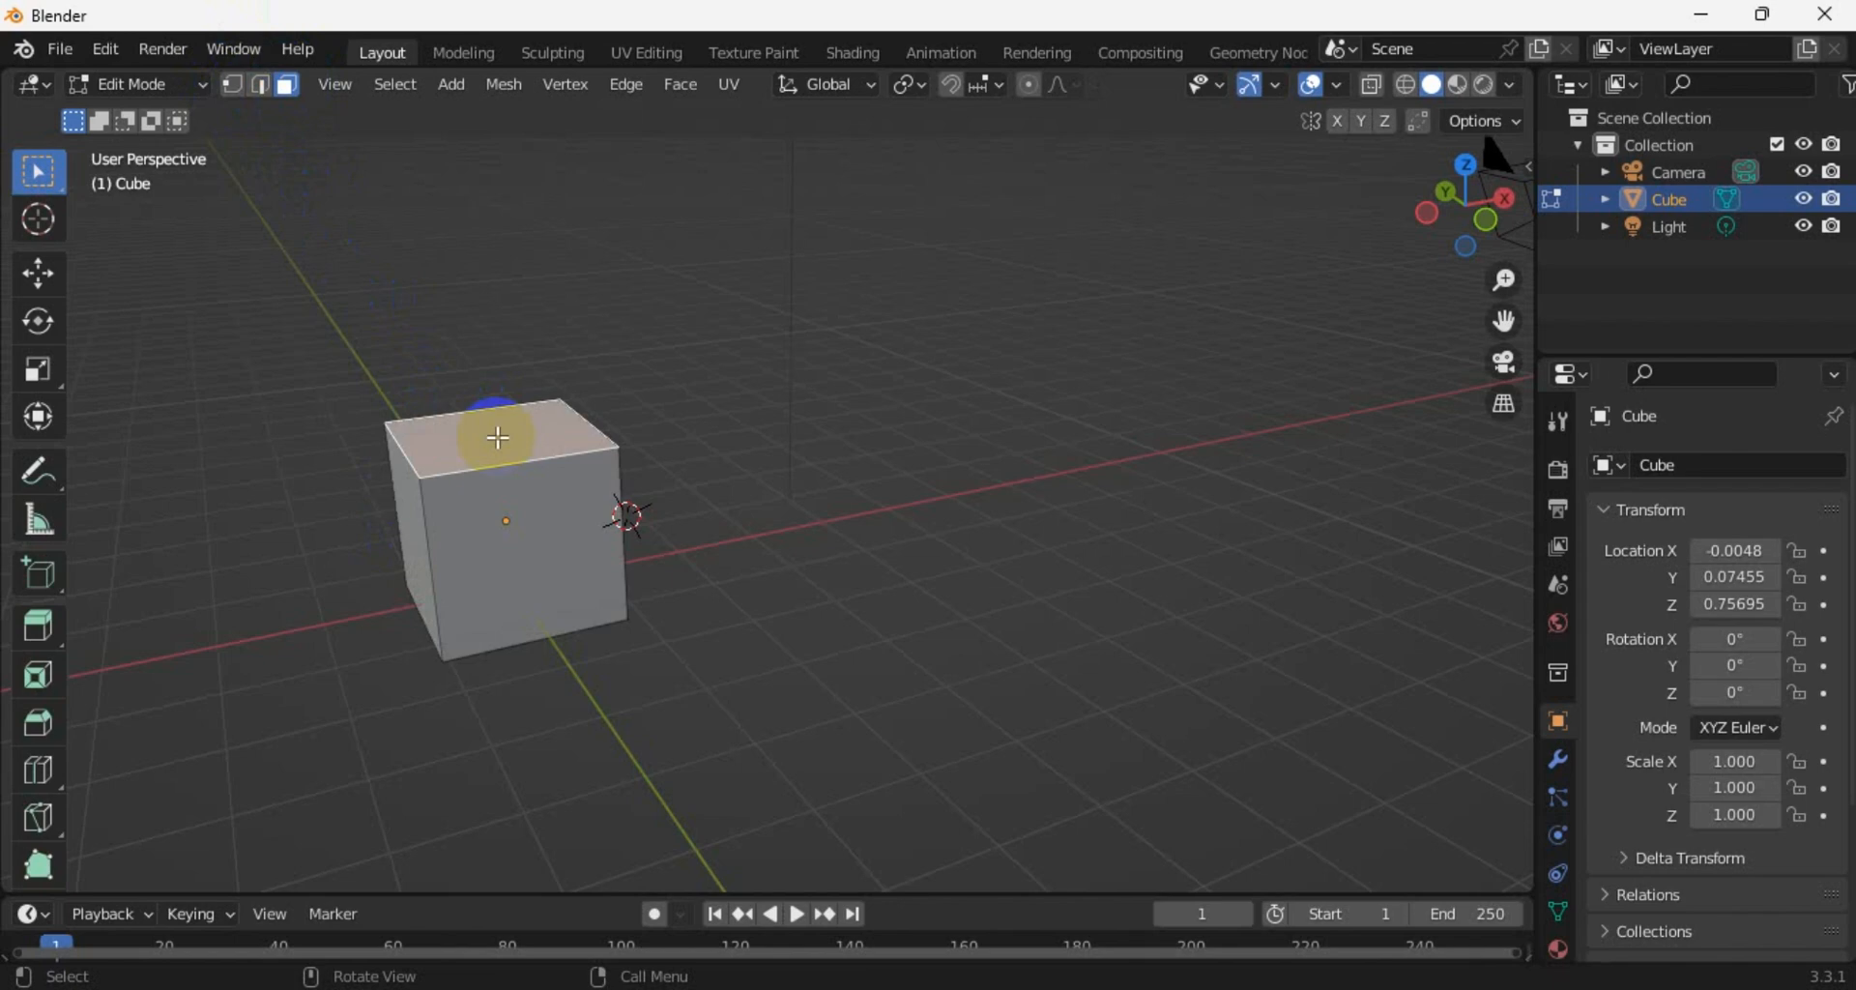
Return the cube to Object Mode and keep it selected
{"action": "left_click", "coordinate": [170, 87]}
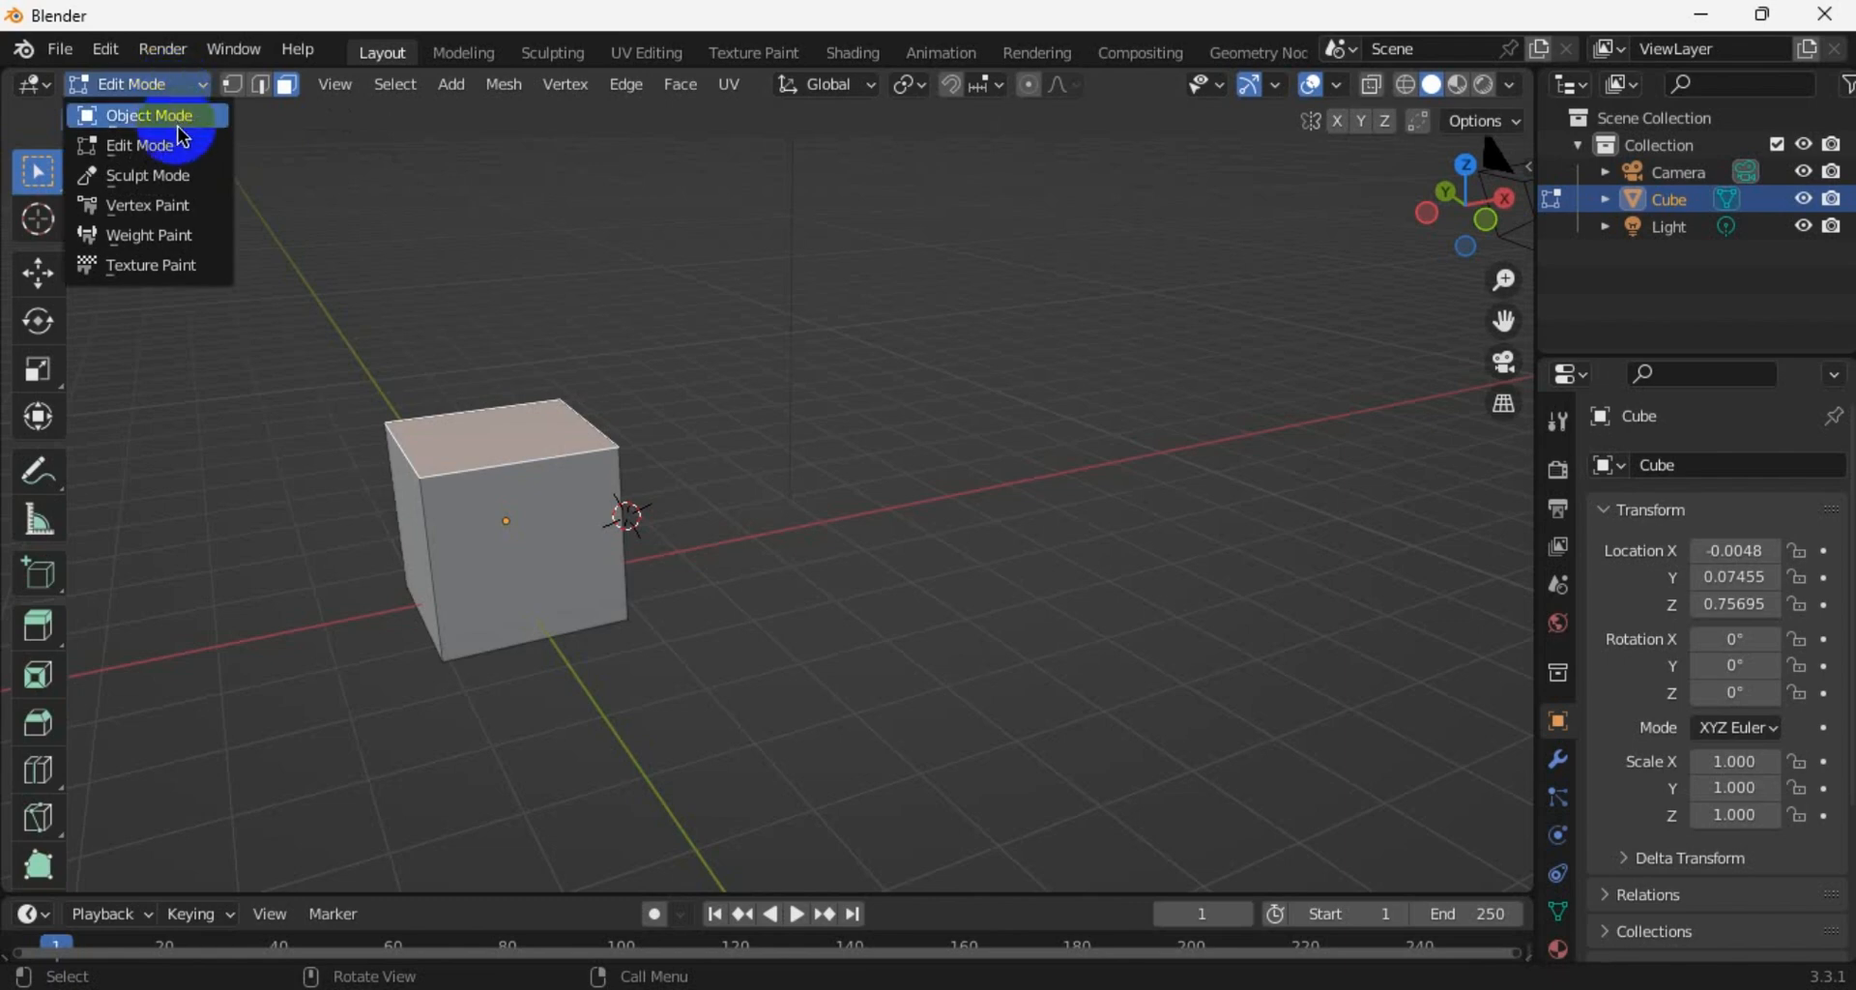
{"action": "left_click", "coordinate": [178, 118]}
{"action": "left_click", "coordinate": [435, 419]}
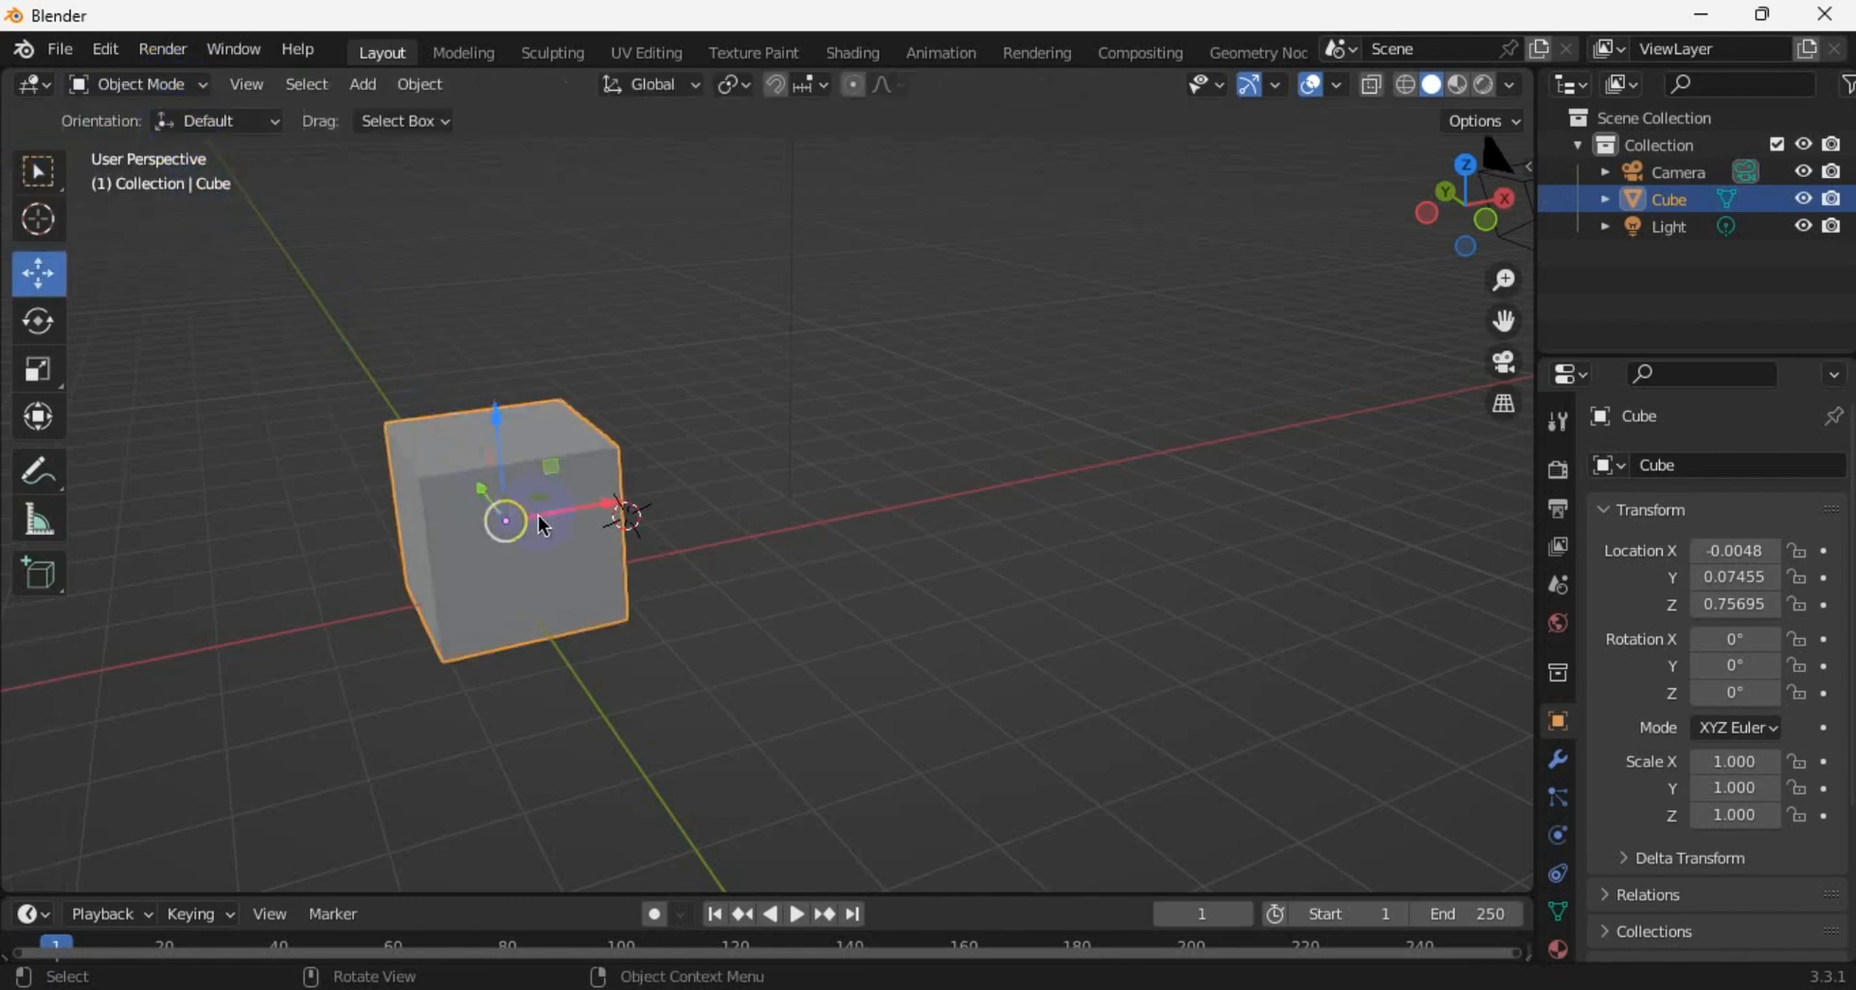